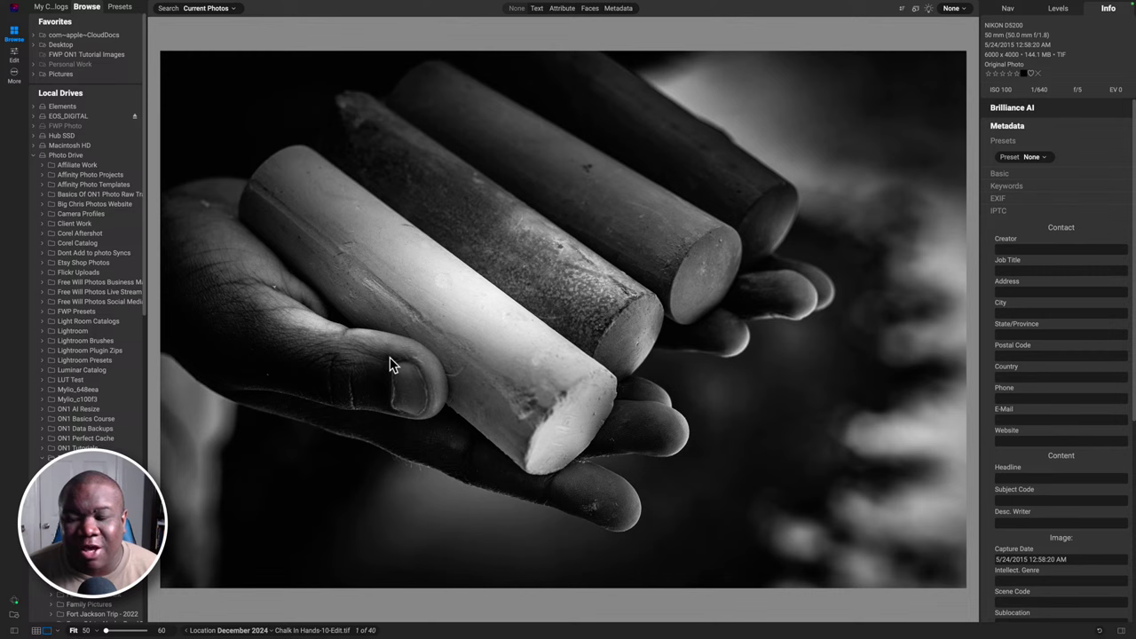
Return to the thumbnail grid and open Chalk In Hands-12.NEF for editing
left_click(39, 631)
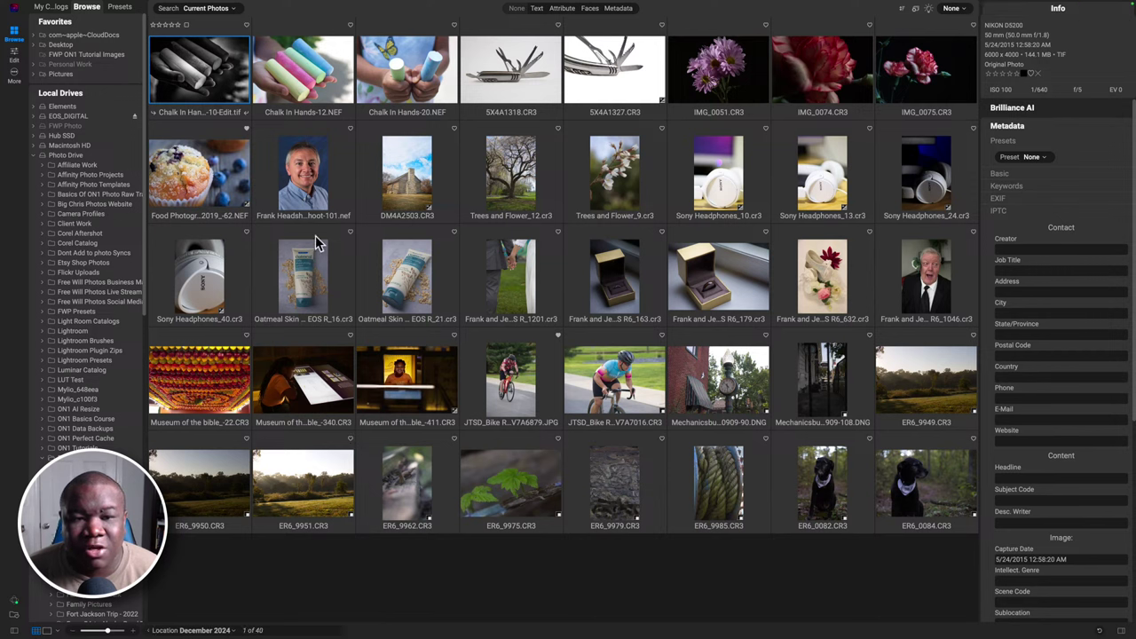
left_click(297, 78)
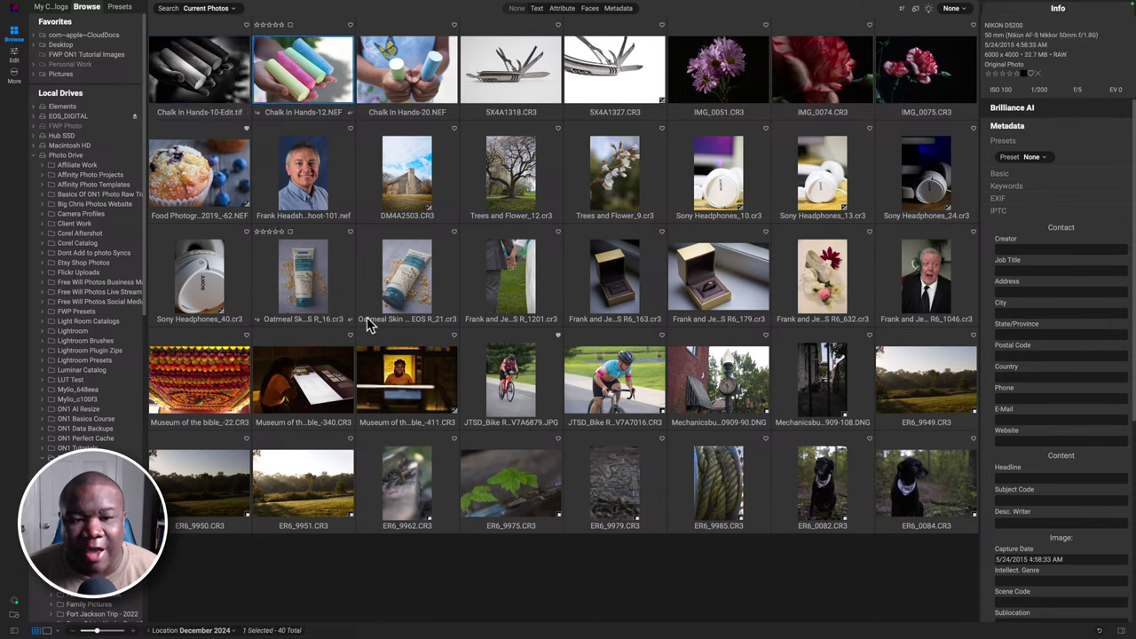
key("super+e")
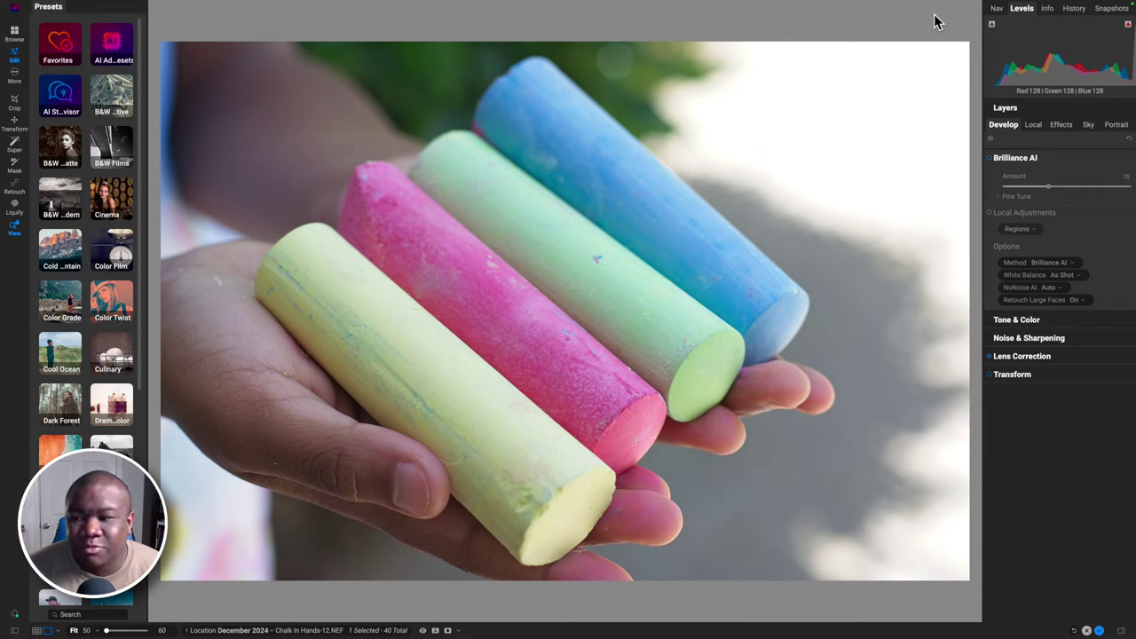
Add a Black & White effect filter to the chalk photo and collapse its settings
left_click(1065, 166)
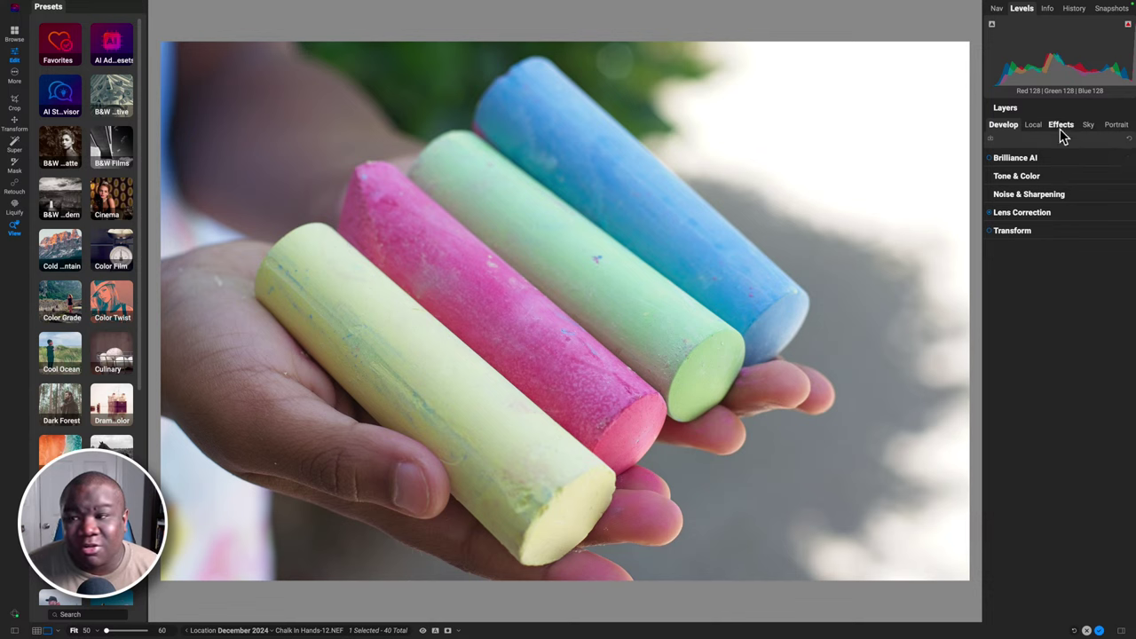
left_click(1061, 127)
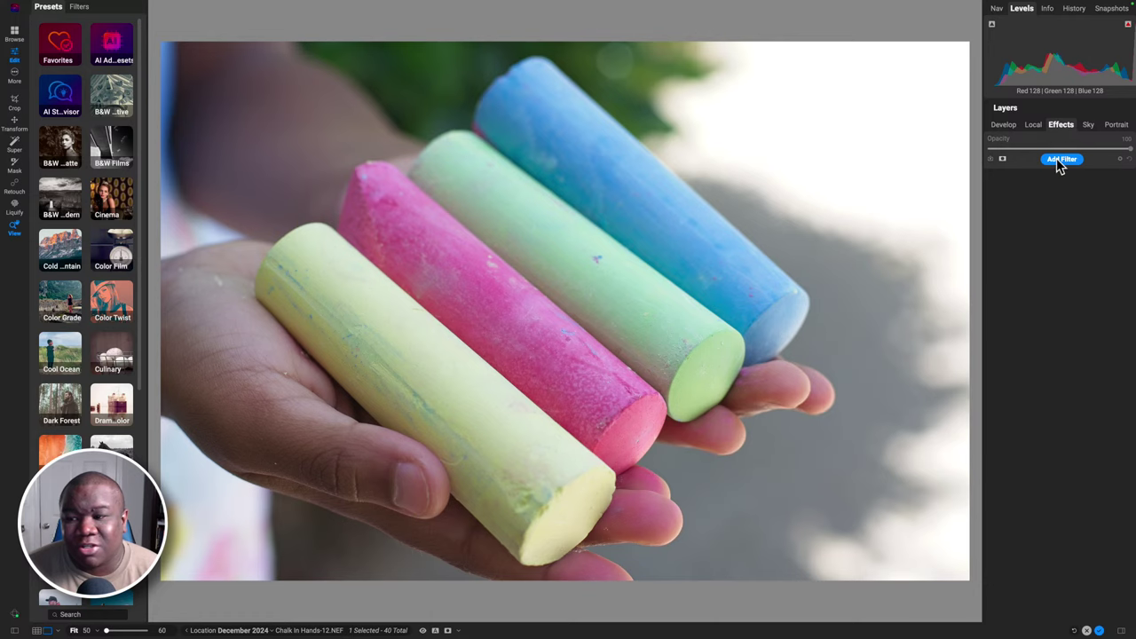
left_click(1059, 158)
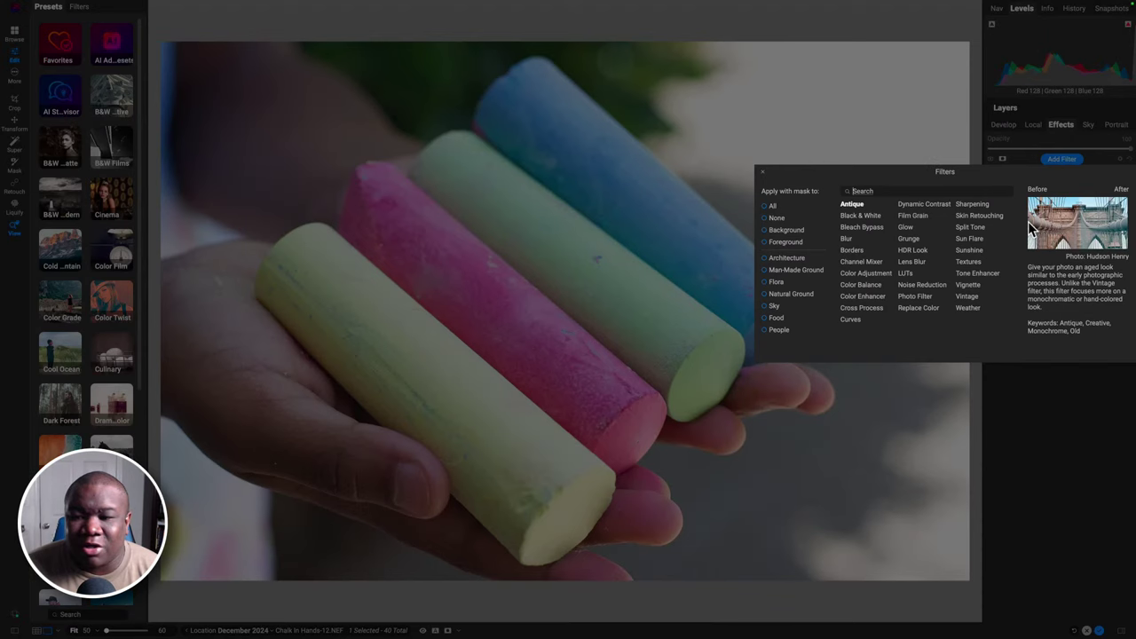
left_click(860, 218)
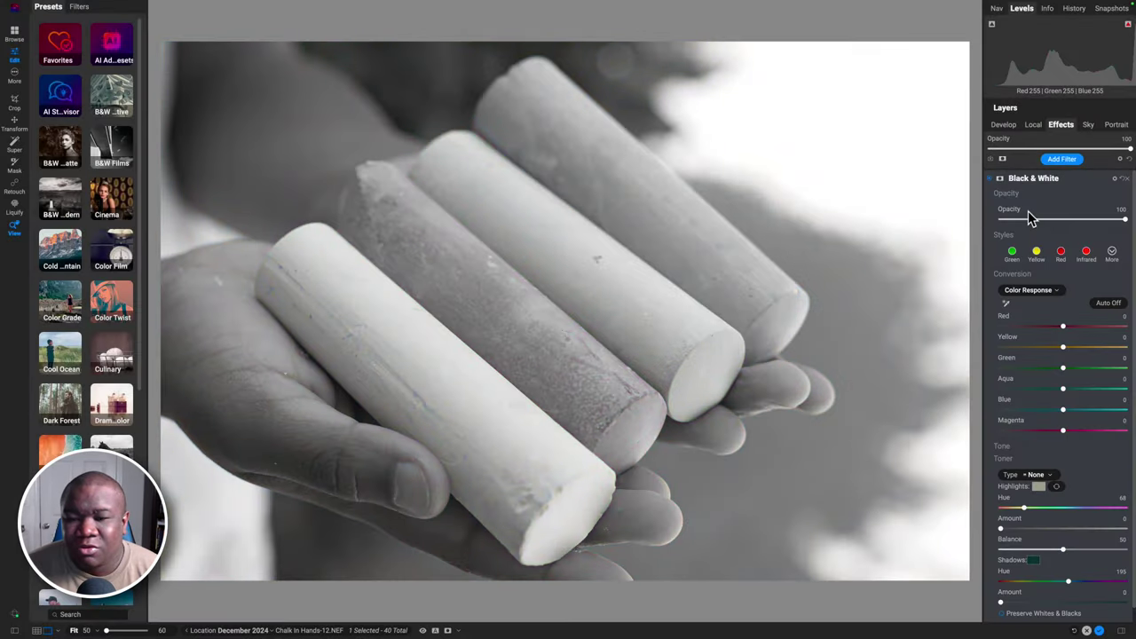
left_click(1065, 178)
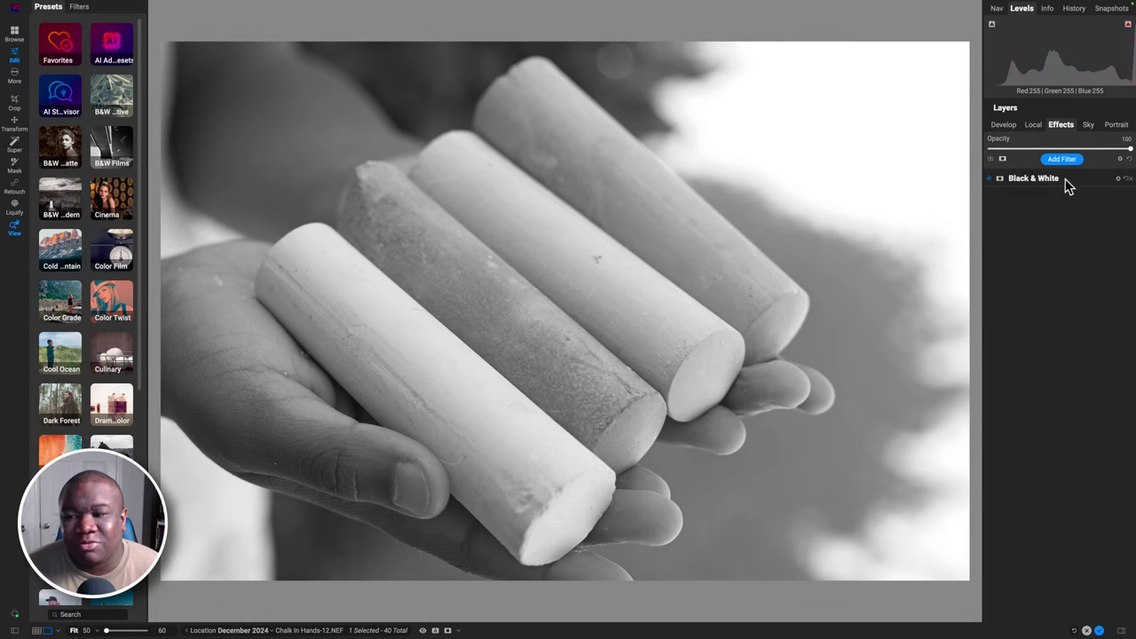
Expand the Tone & Color settings and turn off the Black & White filter so the photo shows in color
left_click(1003, 125)
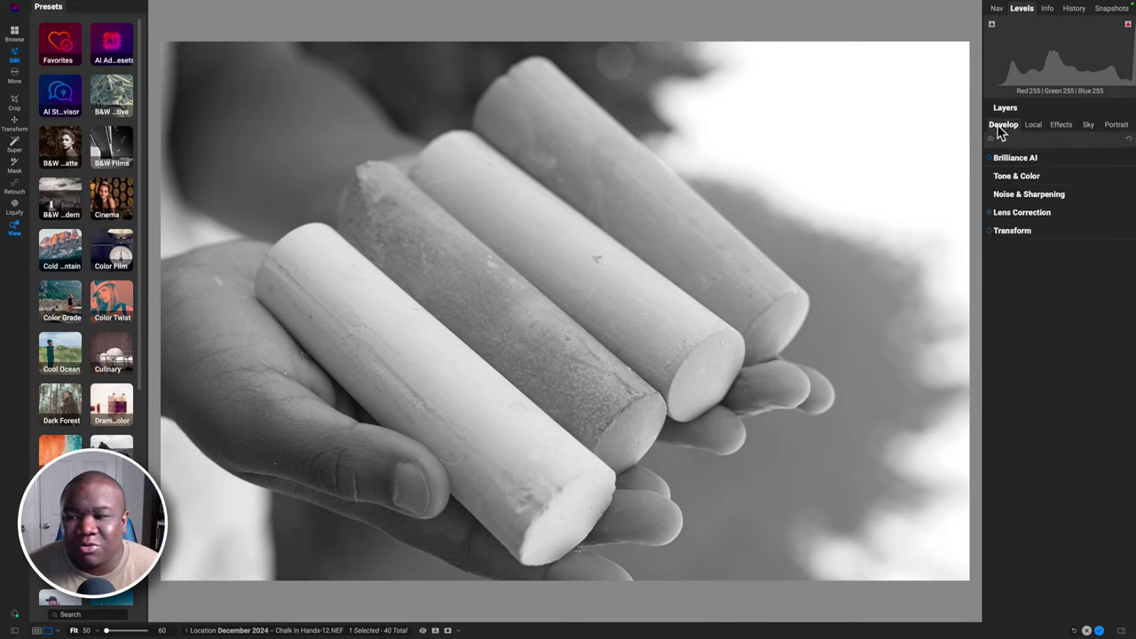
left_click(1010, 176)
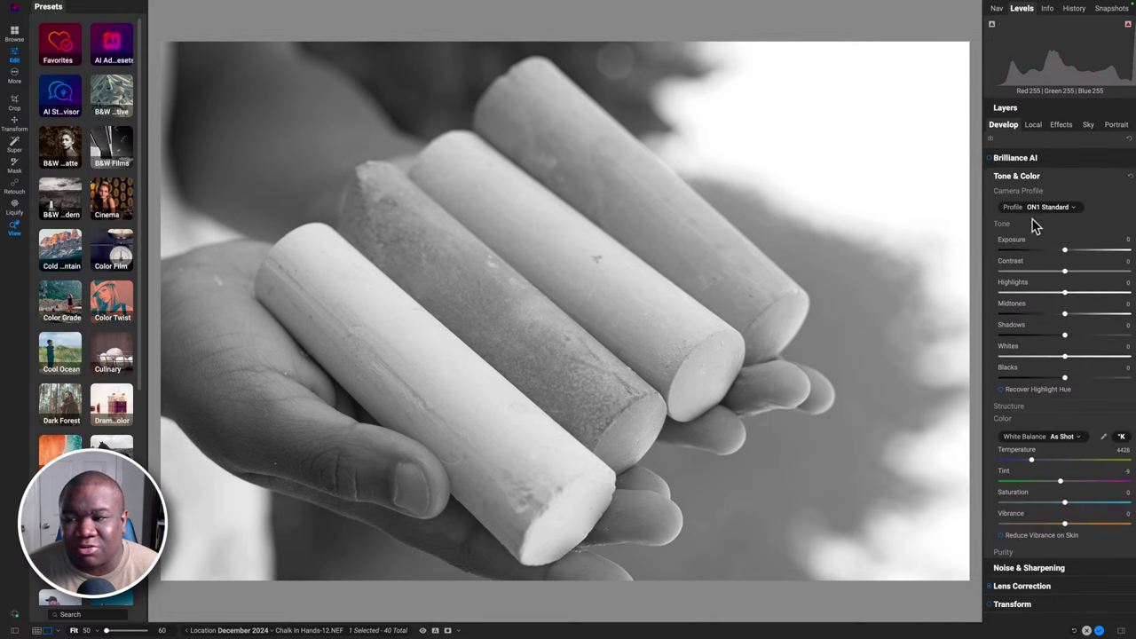
left_click(1061, 125)
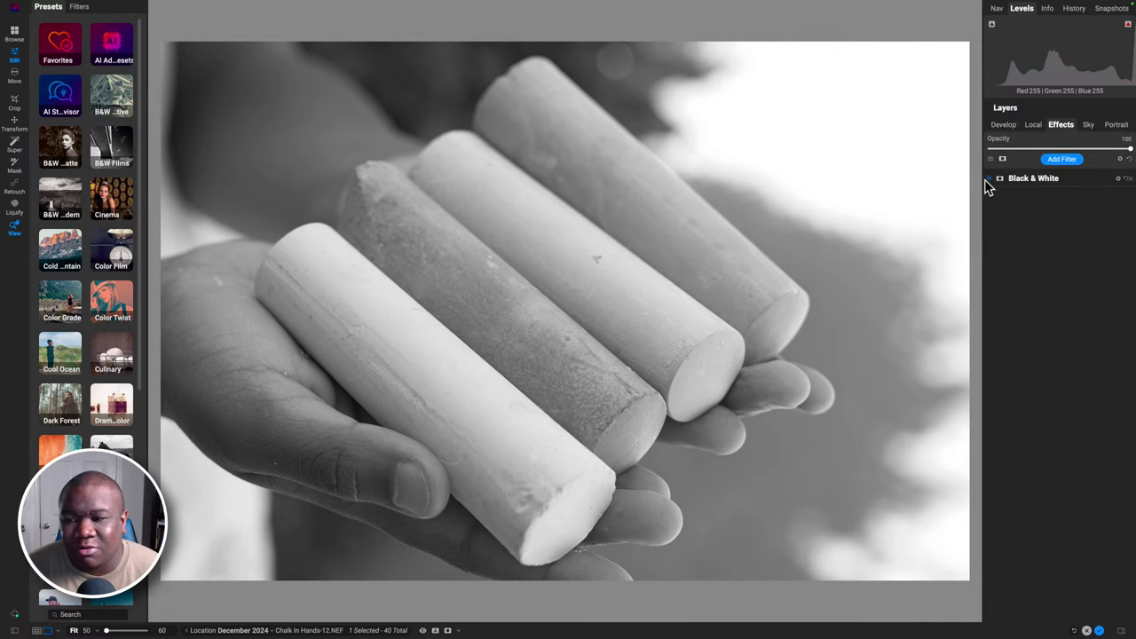
left_click(987, 179)
left_click(1004, 125)
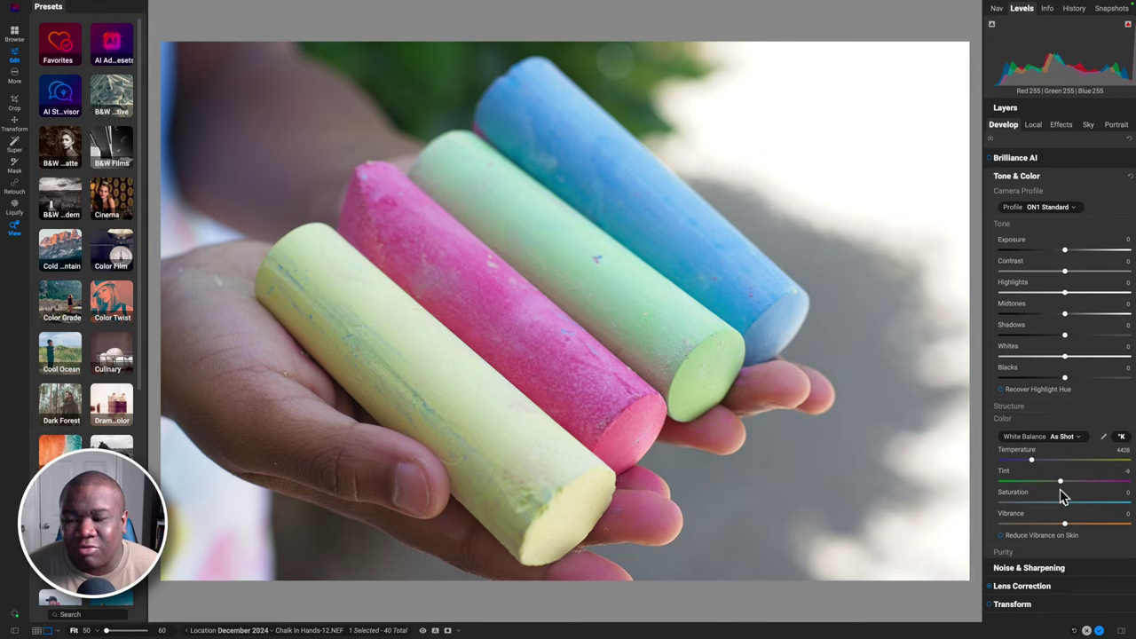
Try Saturation at -100 and reset it, and set Saturation to 26 and Vibrance to 7
left_click_drag(1063, 502, 985, 504)
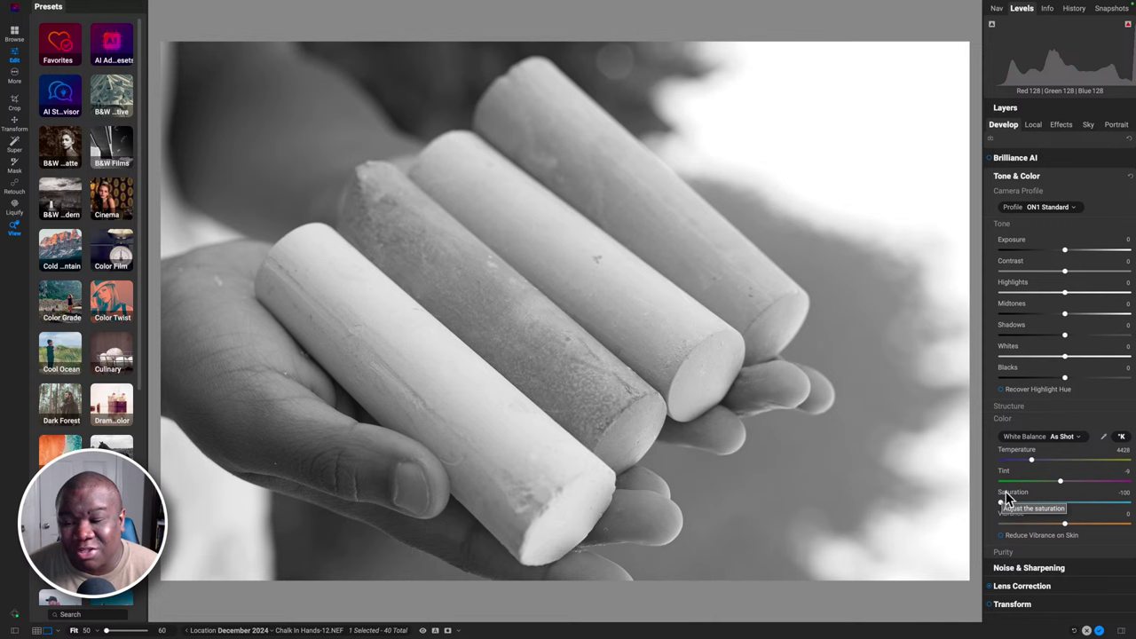
double_click(1006, 498)
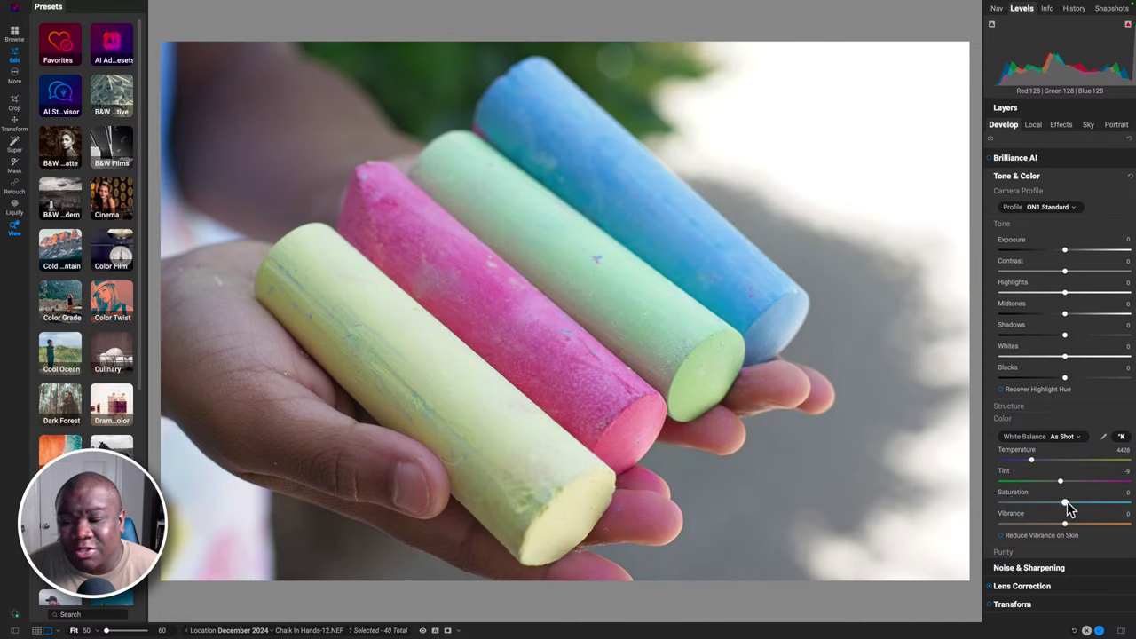
left_click_drag(1067, 502, 1069, 528)
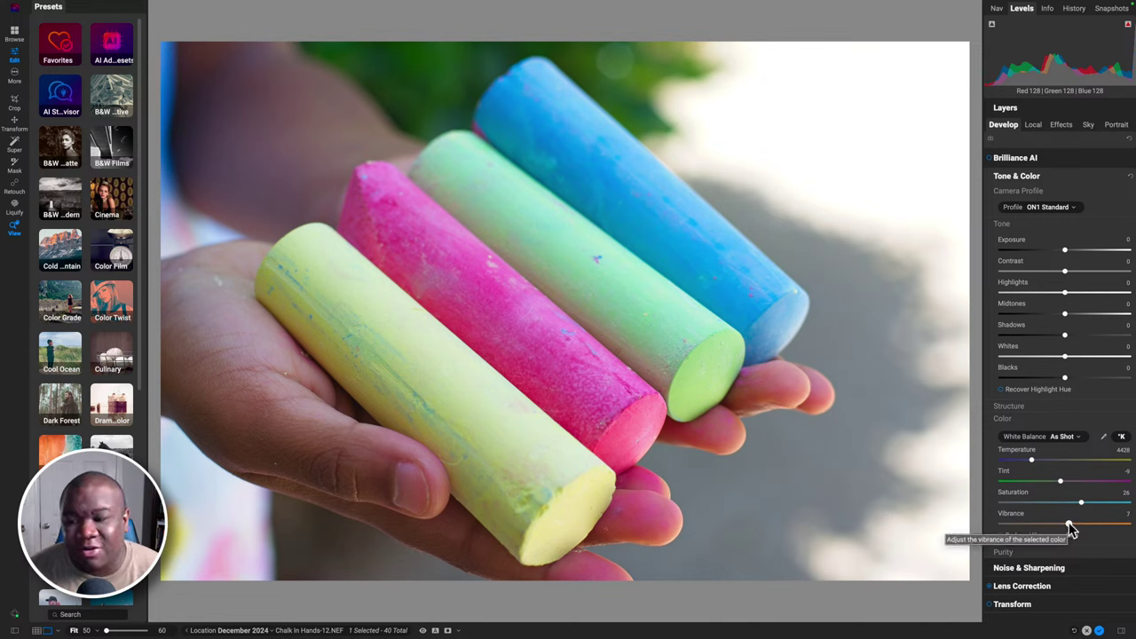
Turn the Black & White filter back on and return to the Tone & Color settings
left_click(1057, 124)
left_click(988, 178)
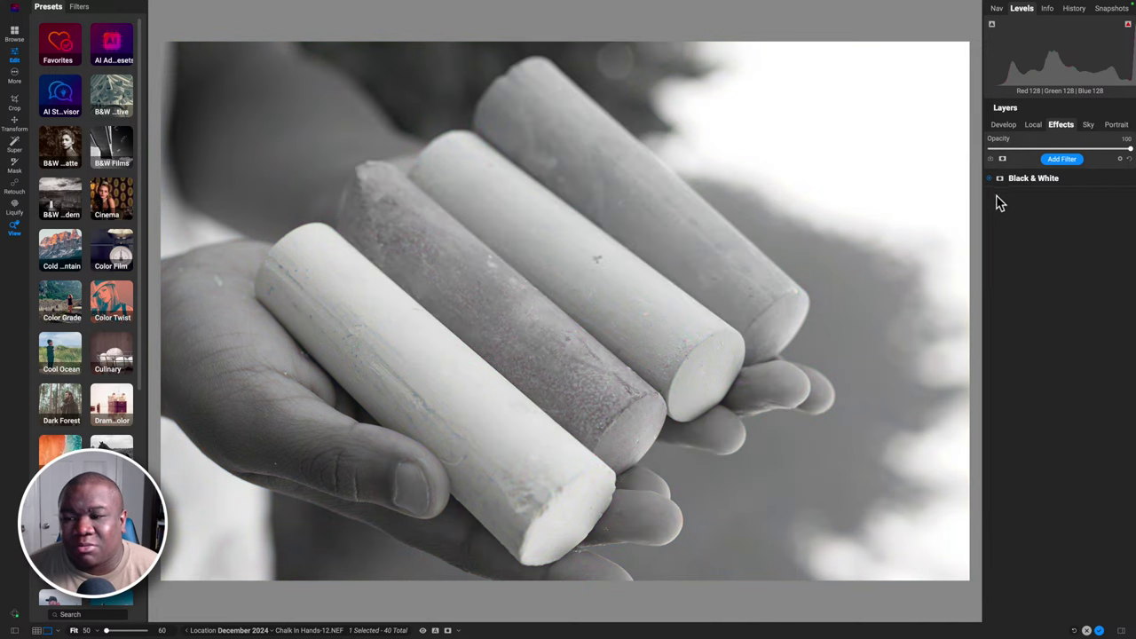
left_click(1004, 129)
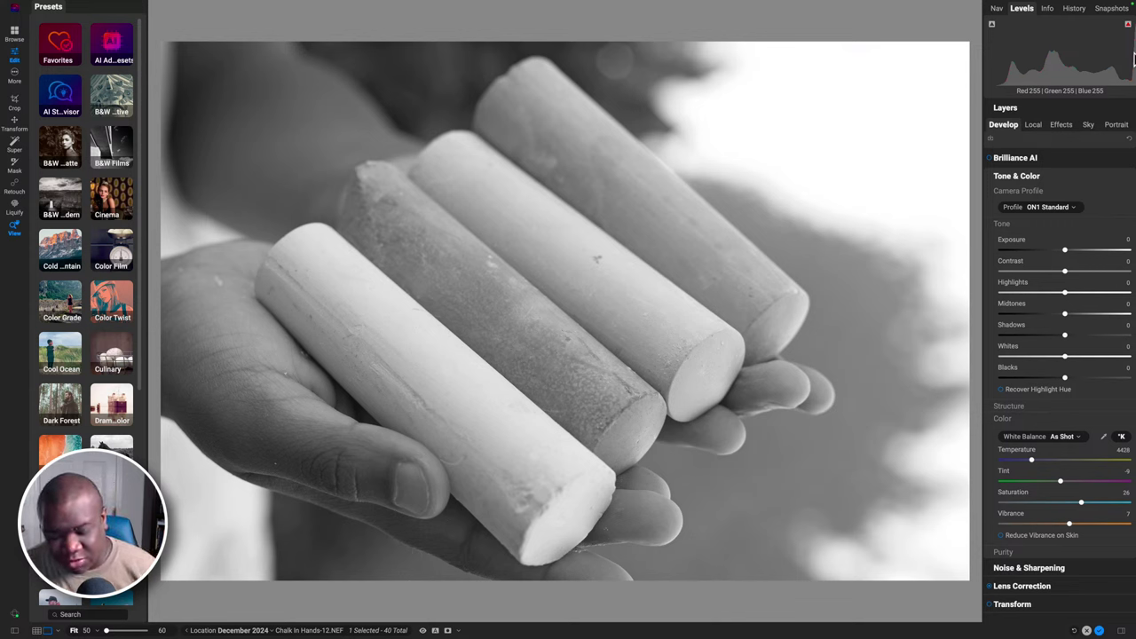
Toggle the clipping overlay on and off to check the photo for blown-out highlights and crushed shadows
key("j")
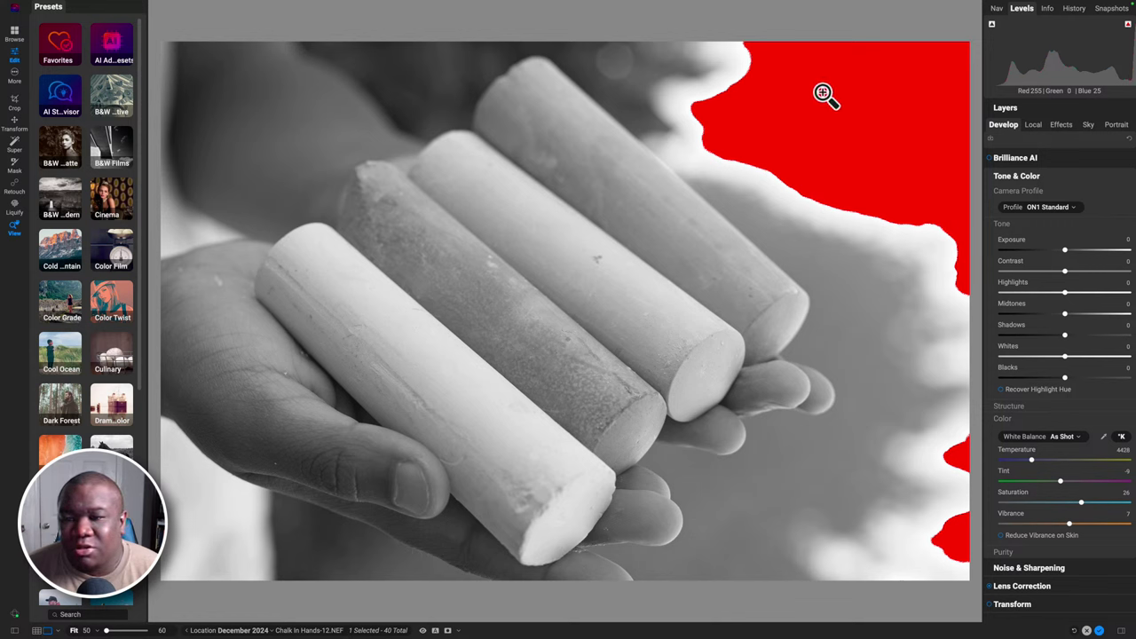
key("j")
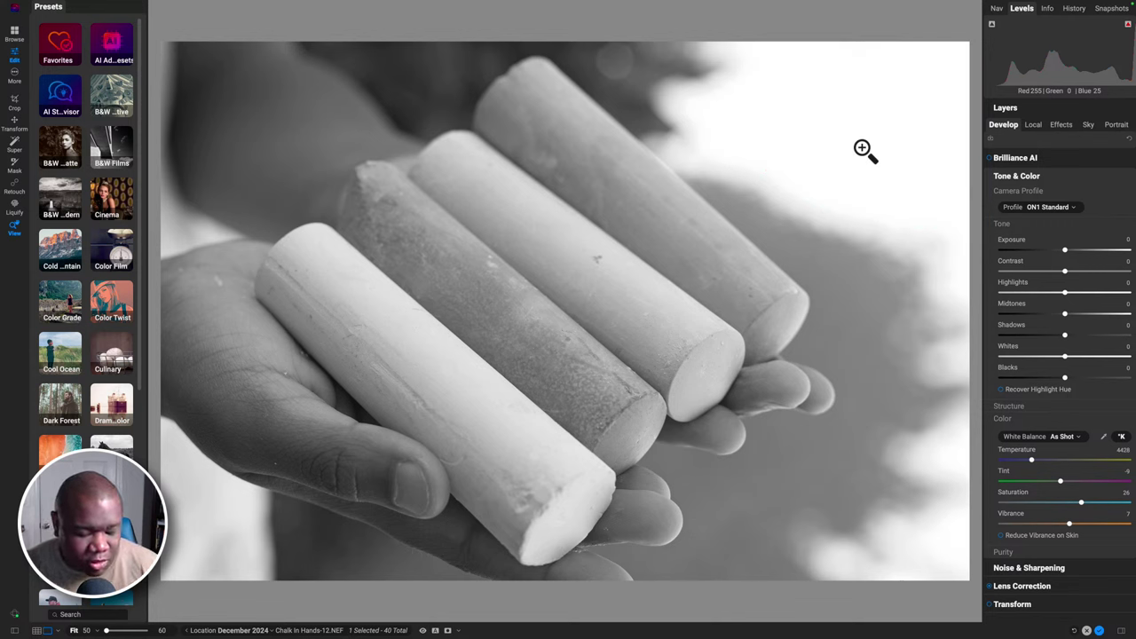
key("j")
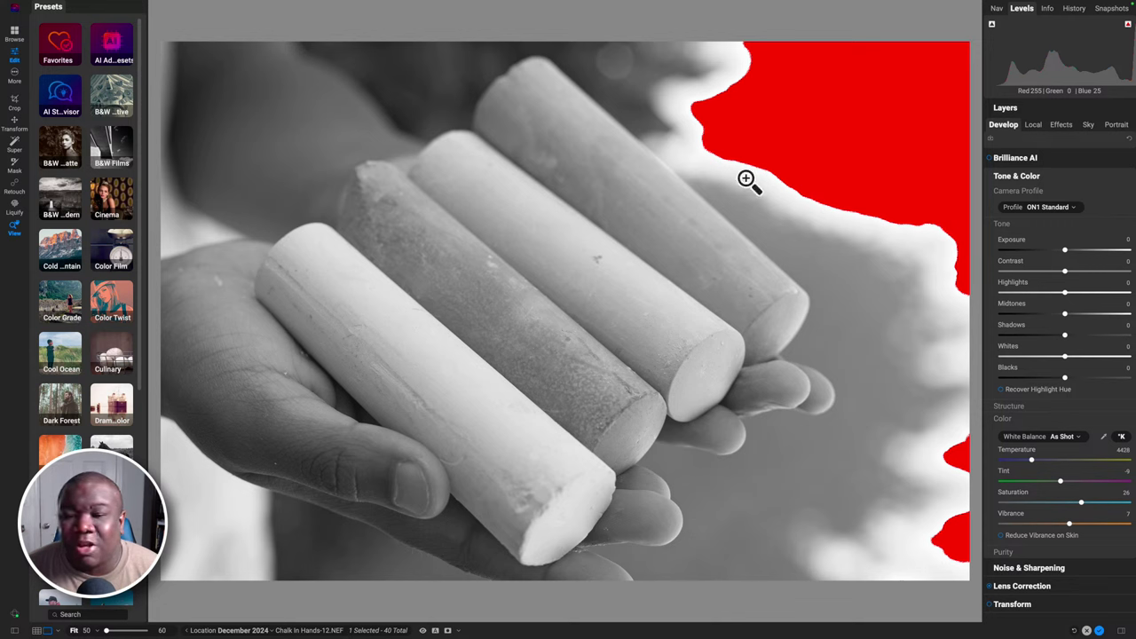
key("j")
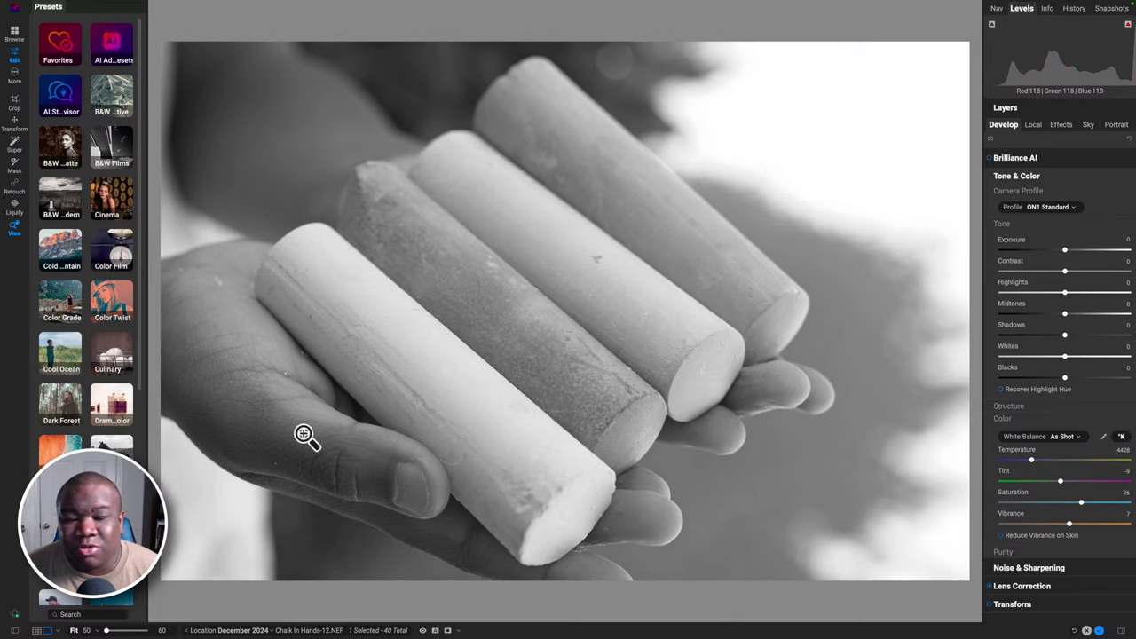
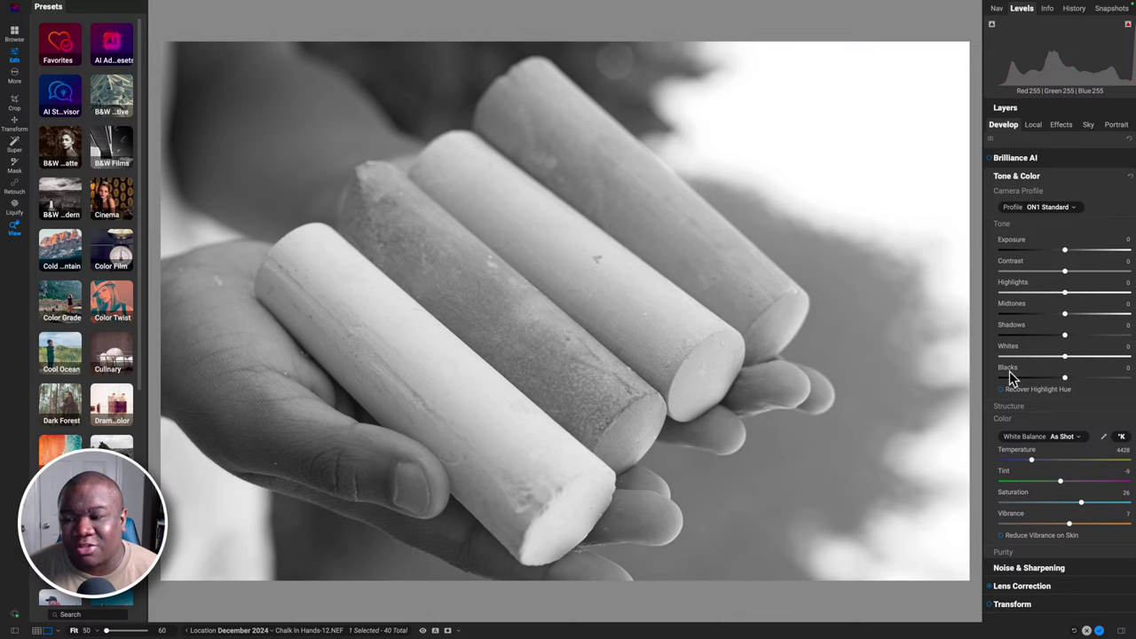
Set Blacks to -37 and toggle the clipping overlay to check the shadows and highlights
left_click_drag(1066, 379, 1041, 380)
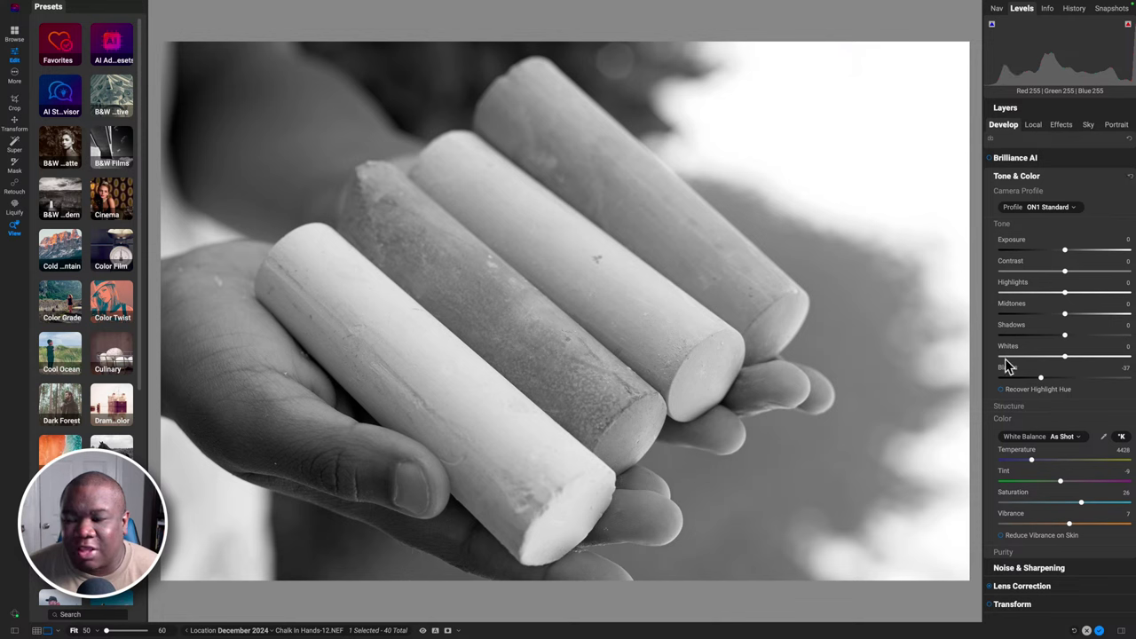
key("j")
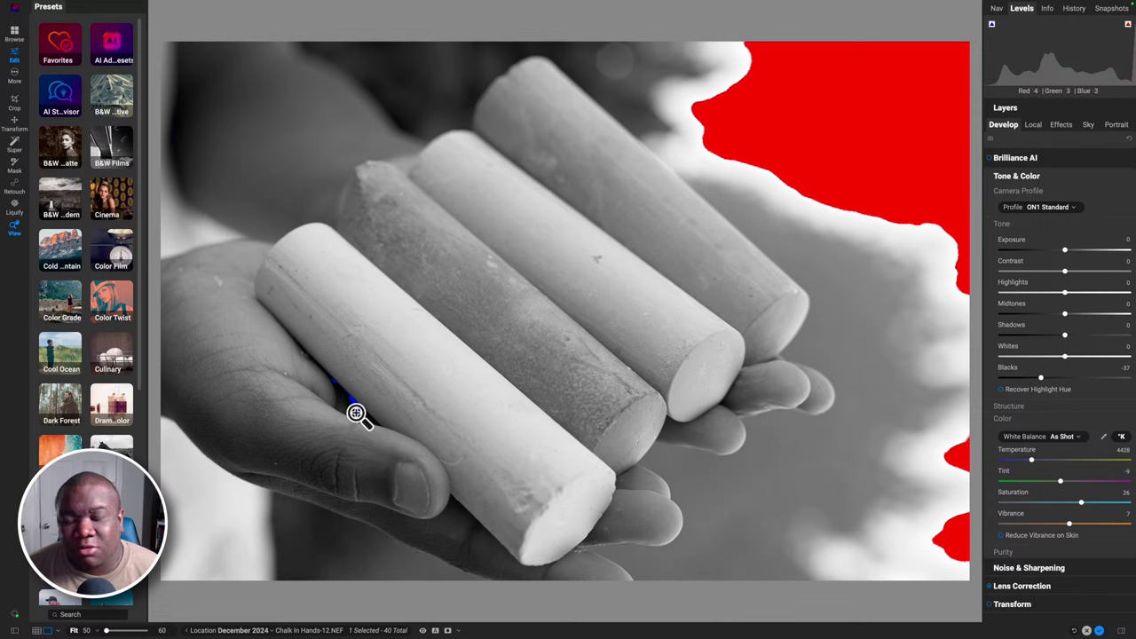
key("j")
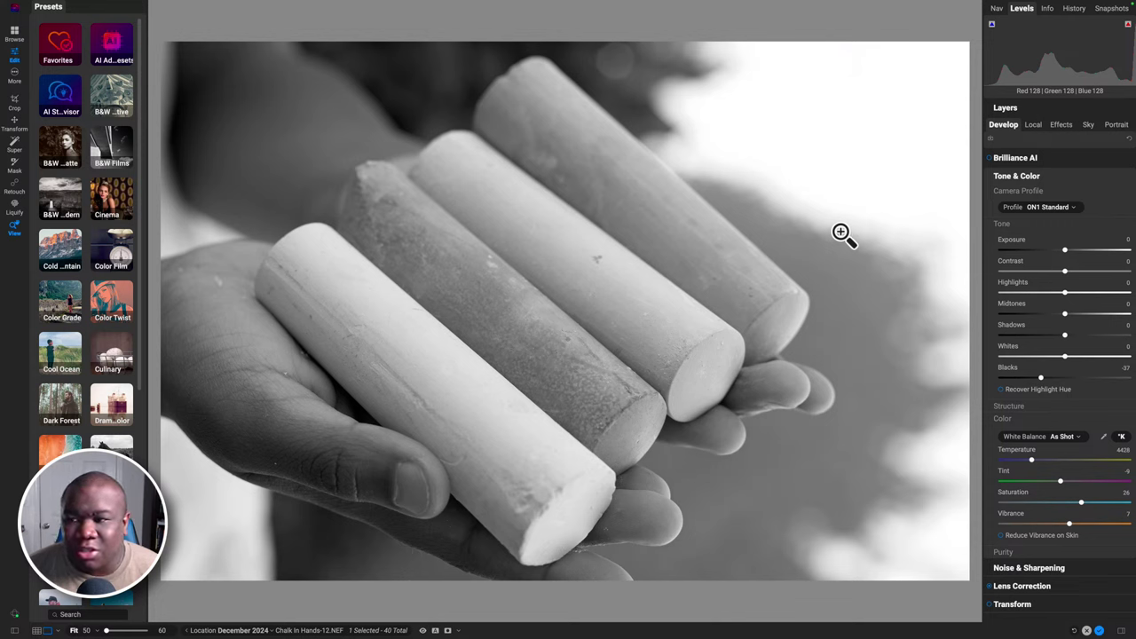
left_click(993, 27)
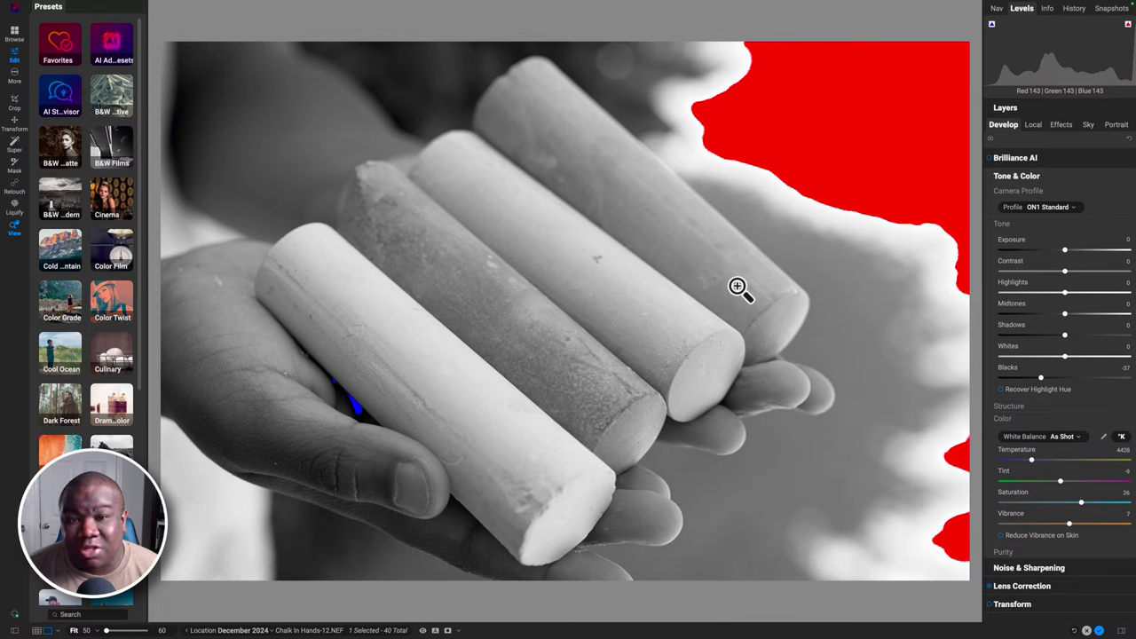
left_click(992, 27)
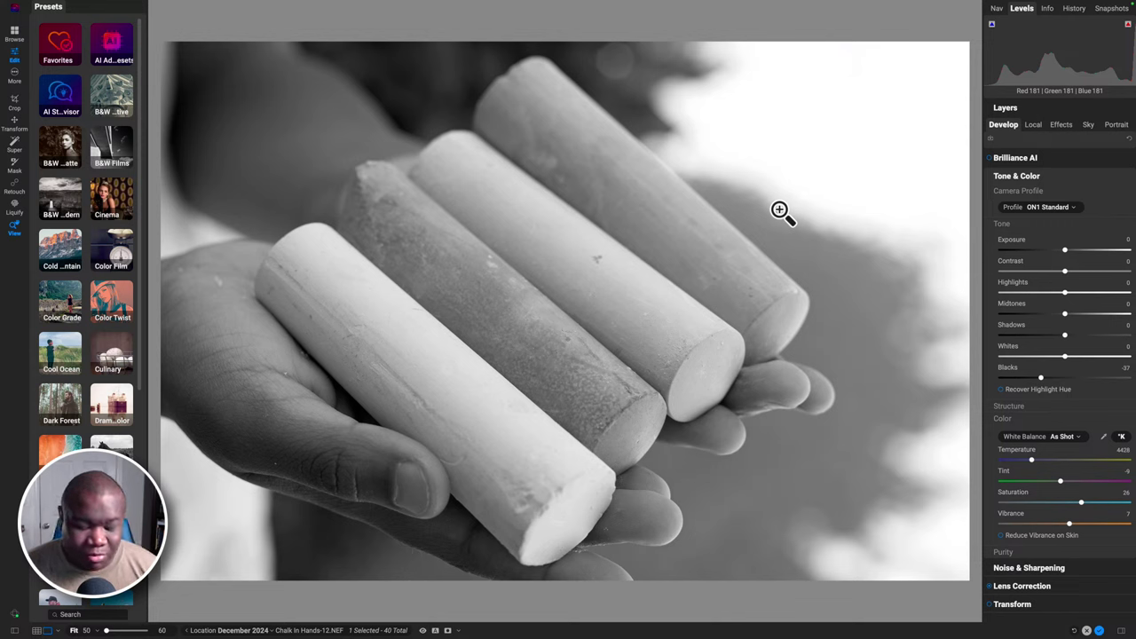
key("j")
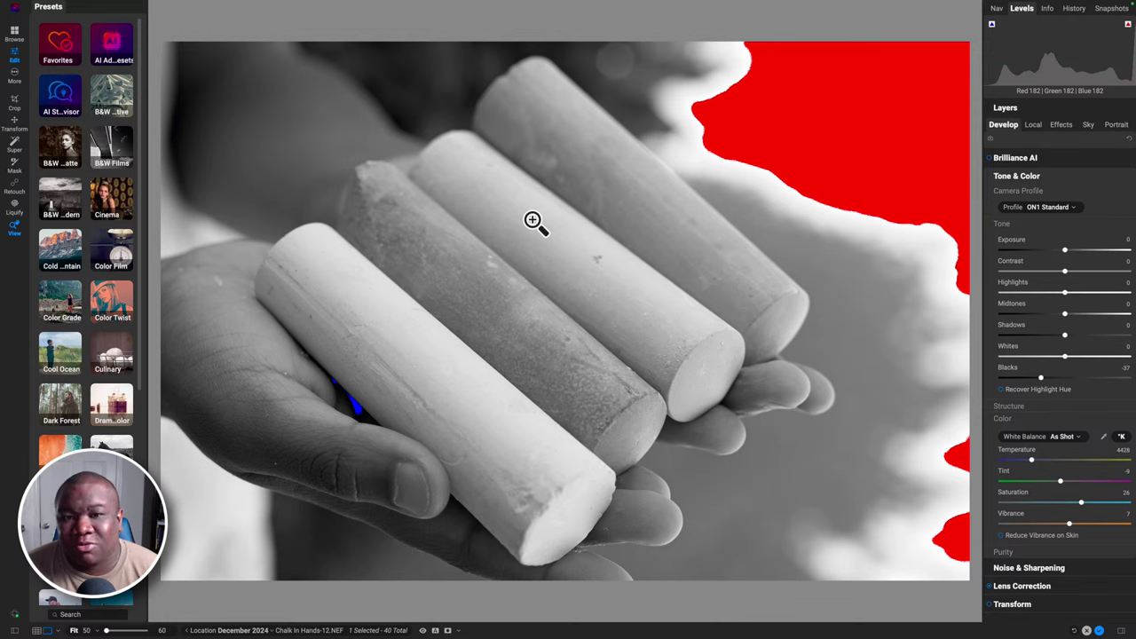
key("j")
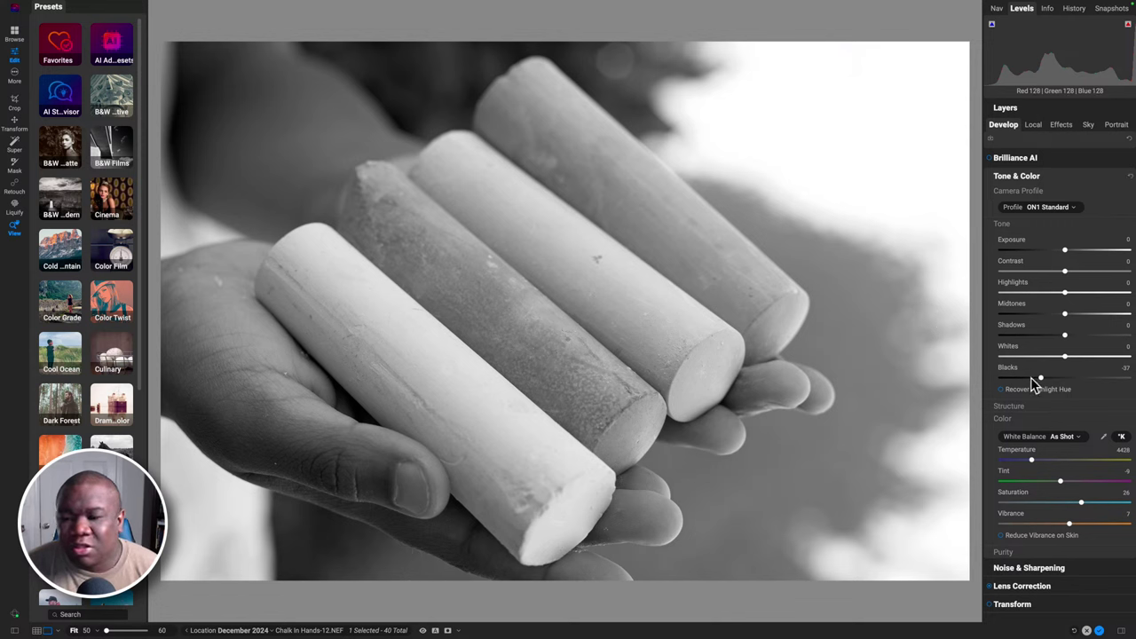
Set Blacks to -54 in the Tone & Color settings
left_click_drag(1042, 380, 1031, 380)
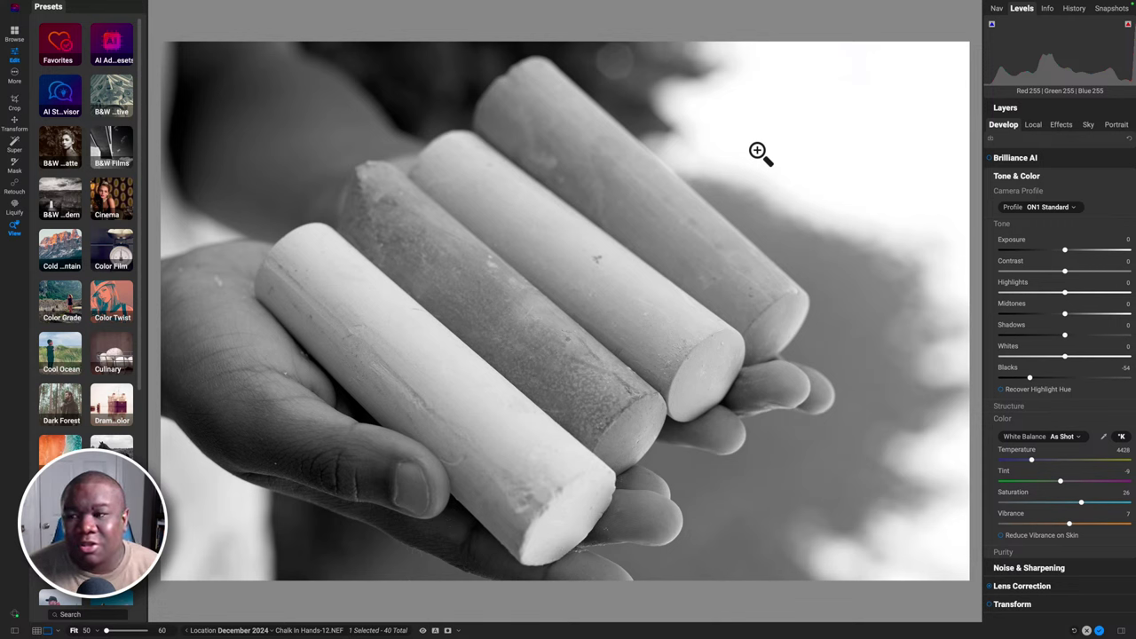
left_click(1060, 125)
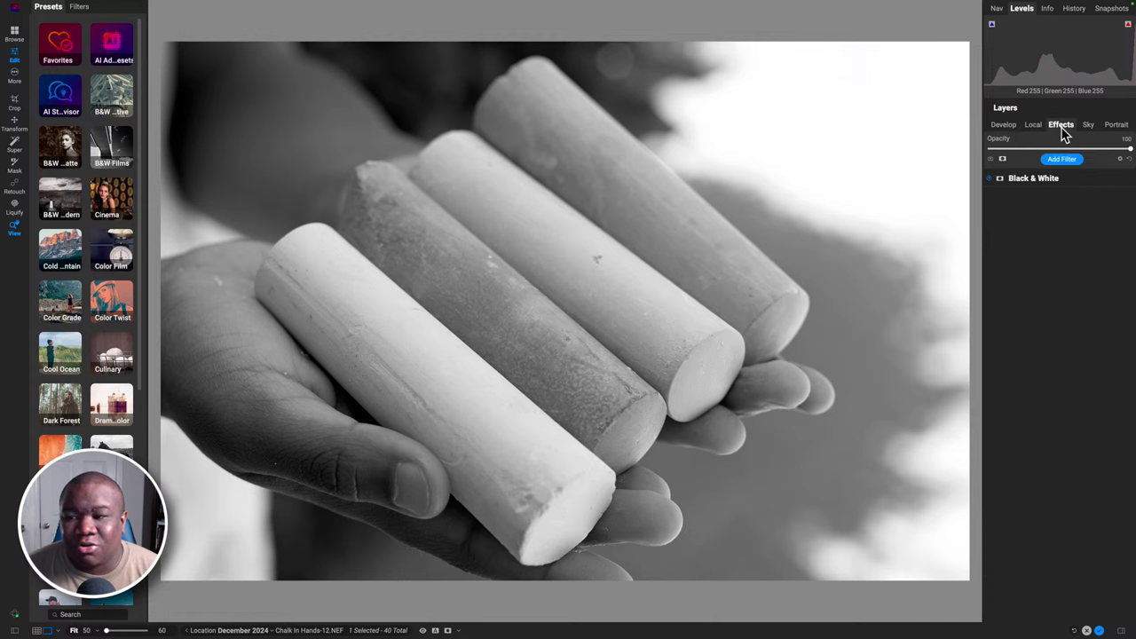
left_click(1004, 125)
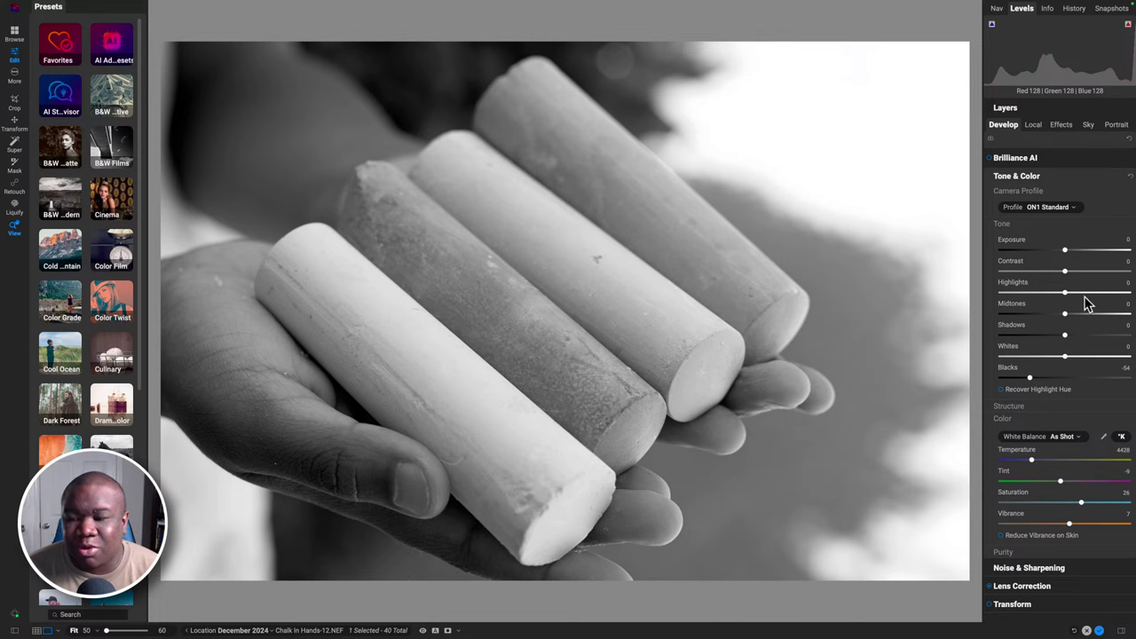
Try lowering Whites to -89 and return the value to 0
left_click_drag(1065, 360, 1010, 356)
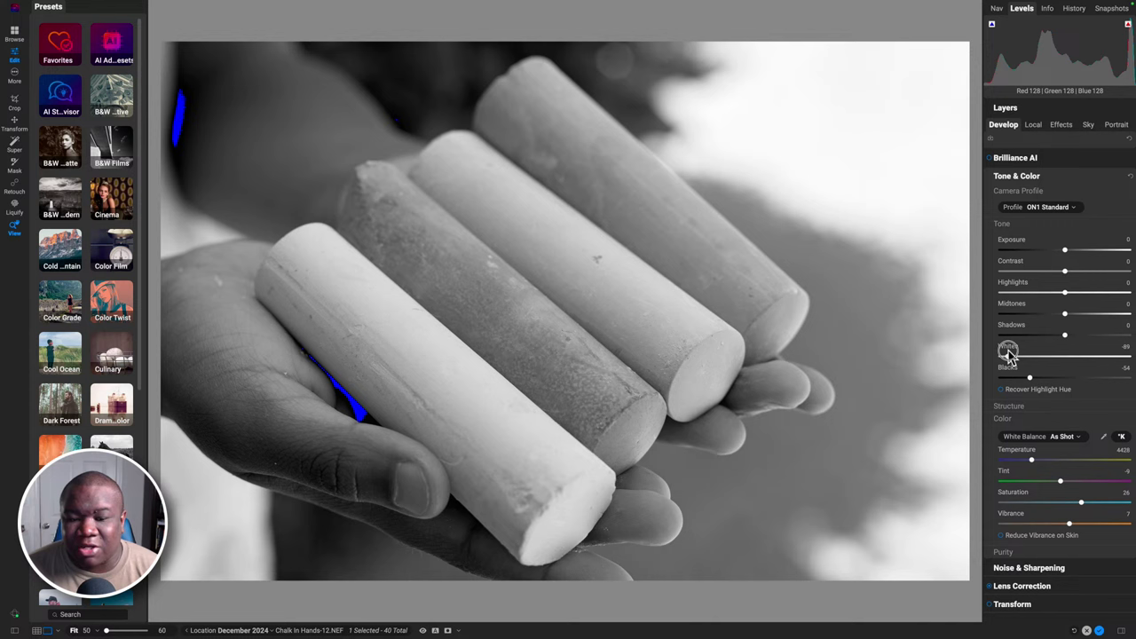
left_click_drag(1009, 355, 1068, 357)
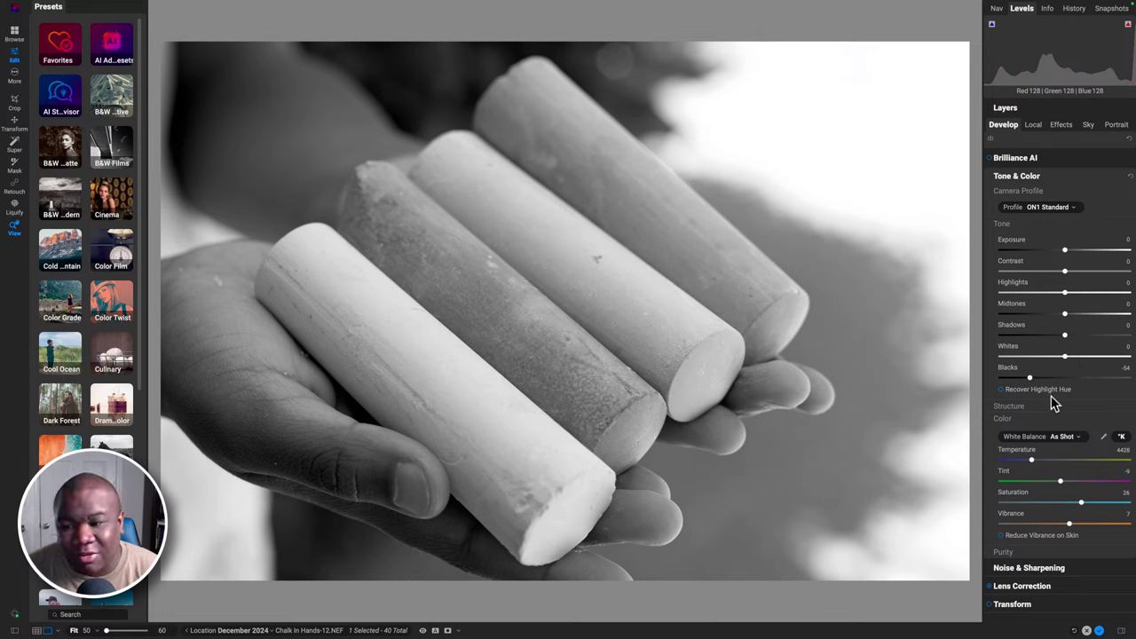
Add a Tone Enhancer filter to the photo's effects
left_click(1059, 126)
left_click(1061, 160)
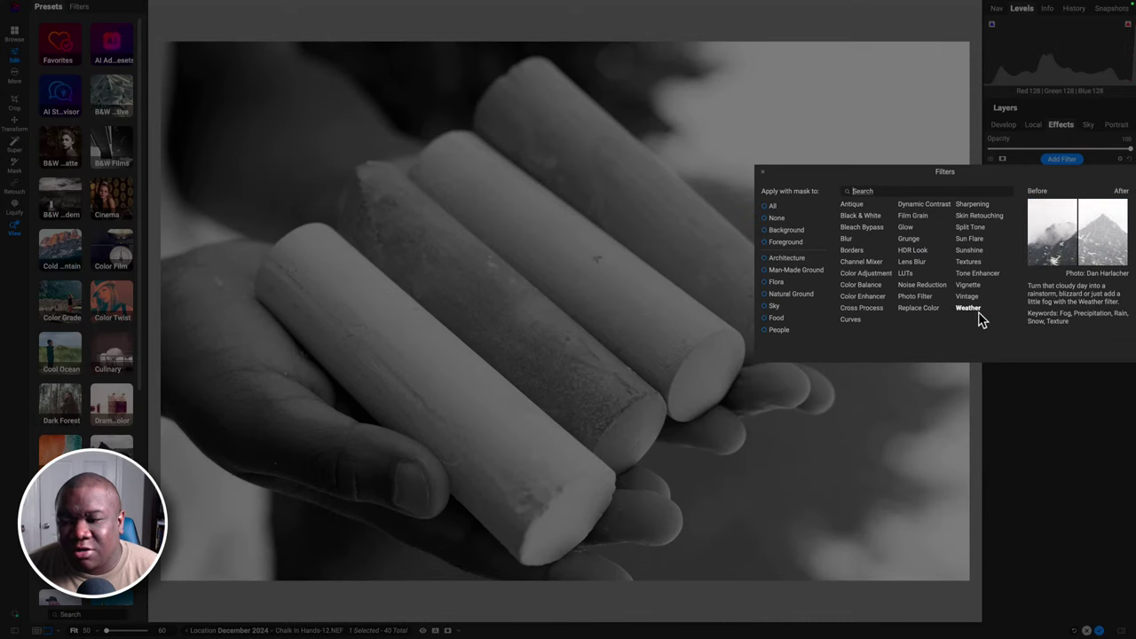
left_click(980, 273)
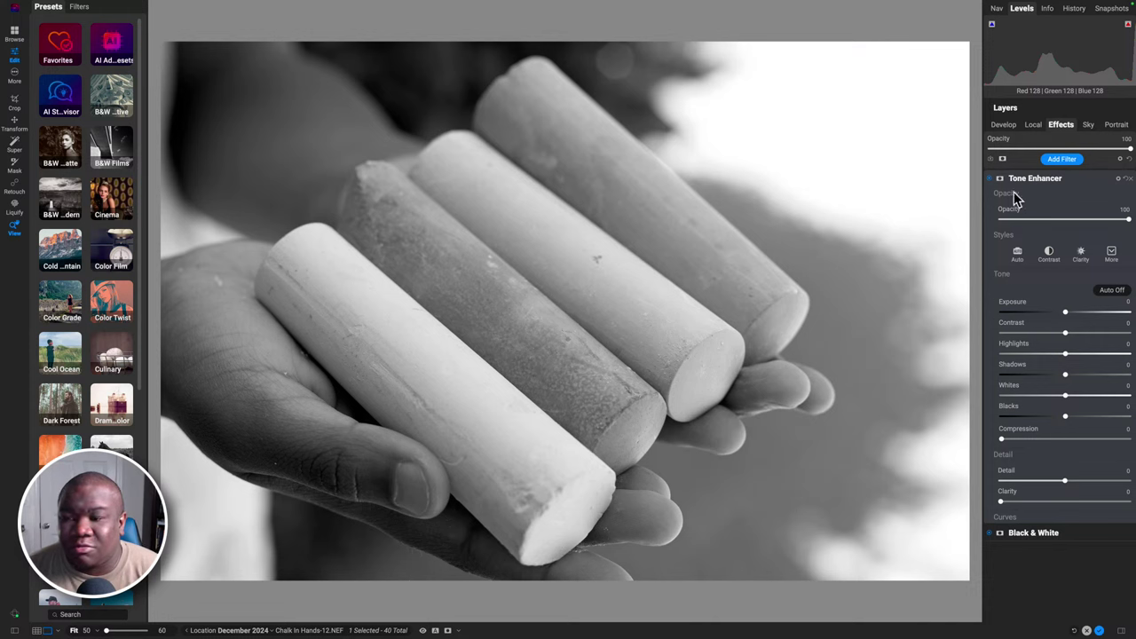
Try raising Structure to 76 in the Develop Tone & Color settings, and reset it to 0
left_click(1006, 127)
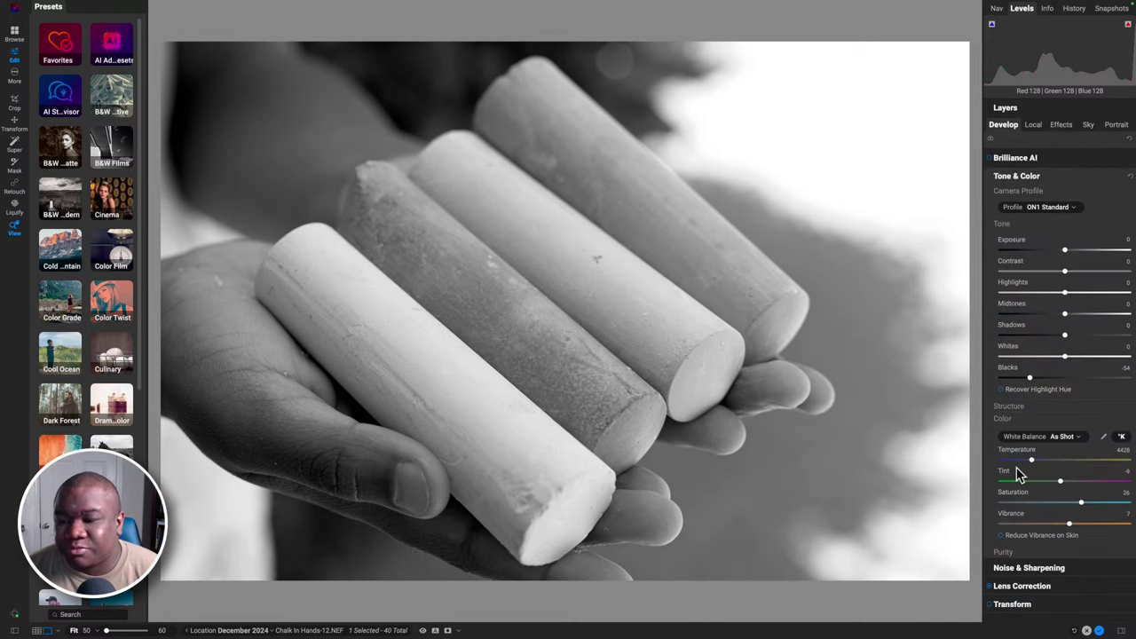
left_click(1026, 410)
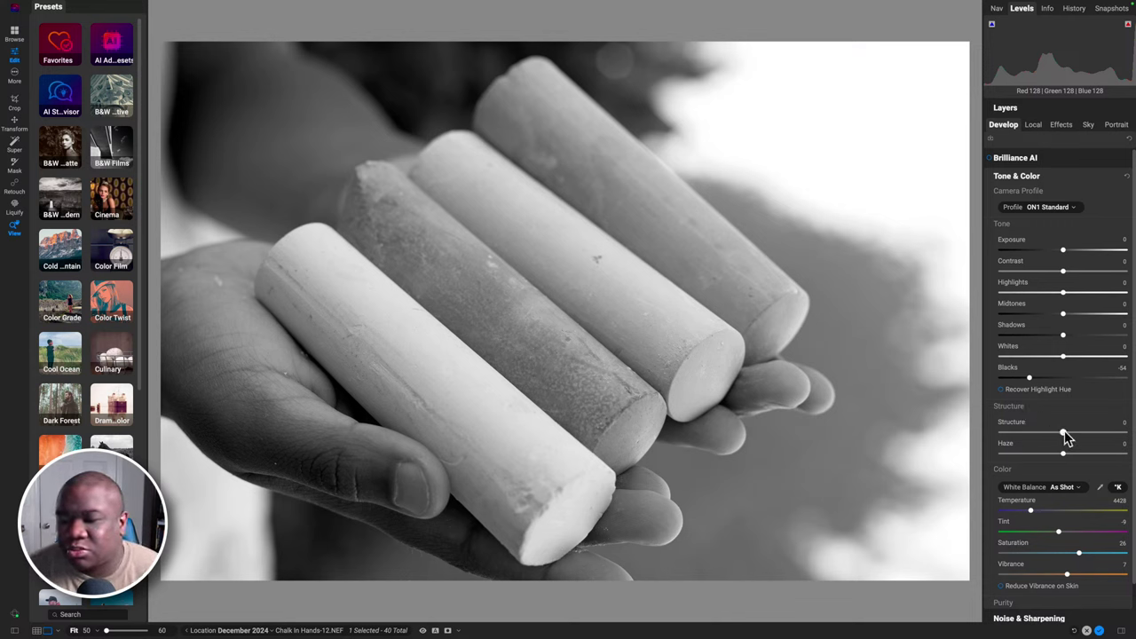
left_click_drag(1063, 433, 1114, 438)
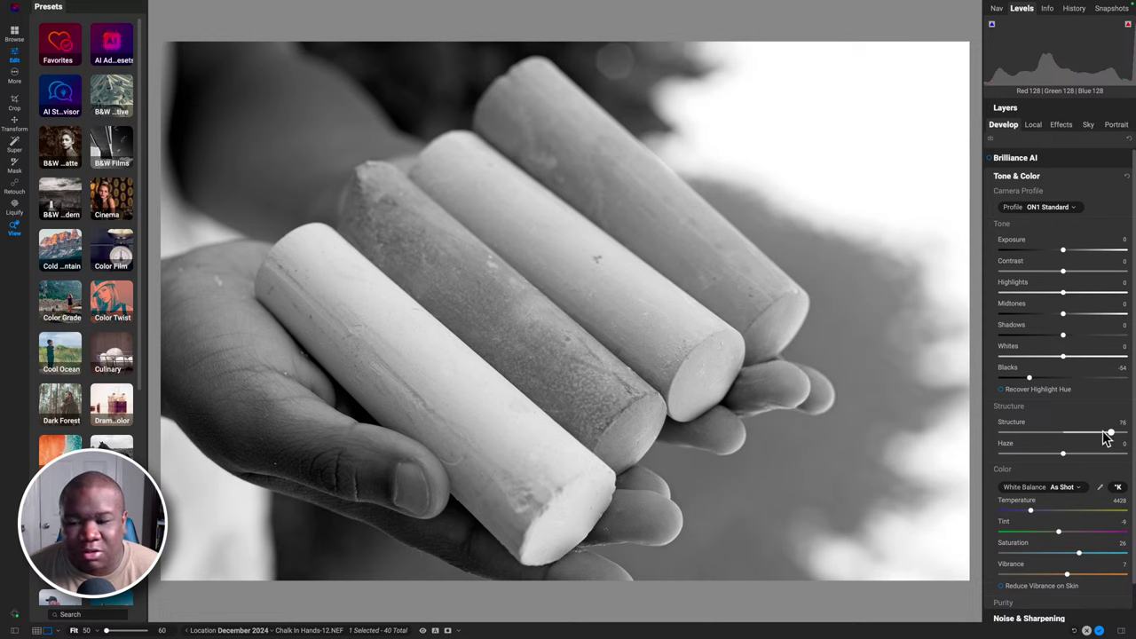
double_click(1017, 425)
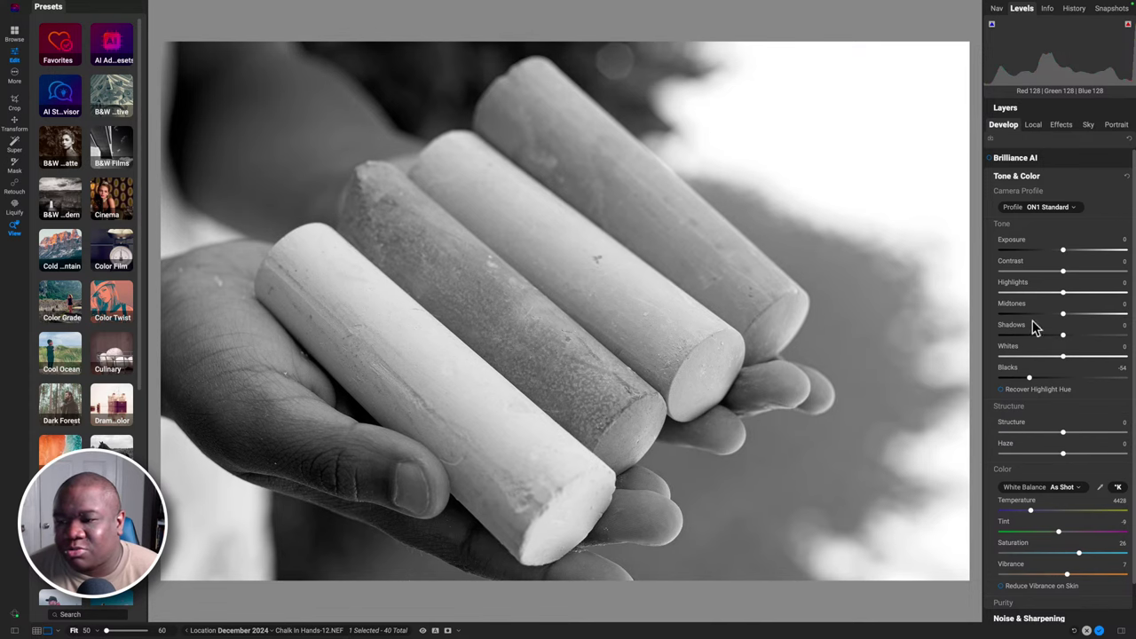
left_click(1048, 177)
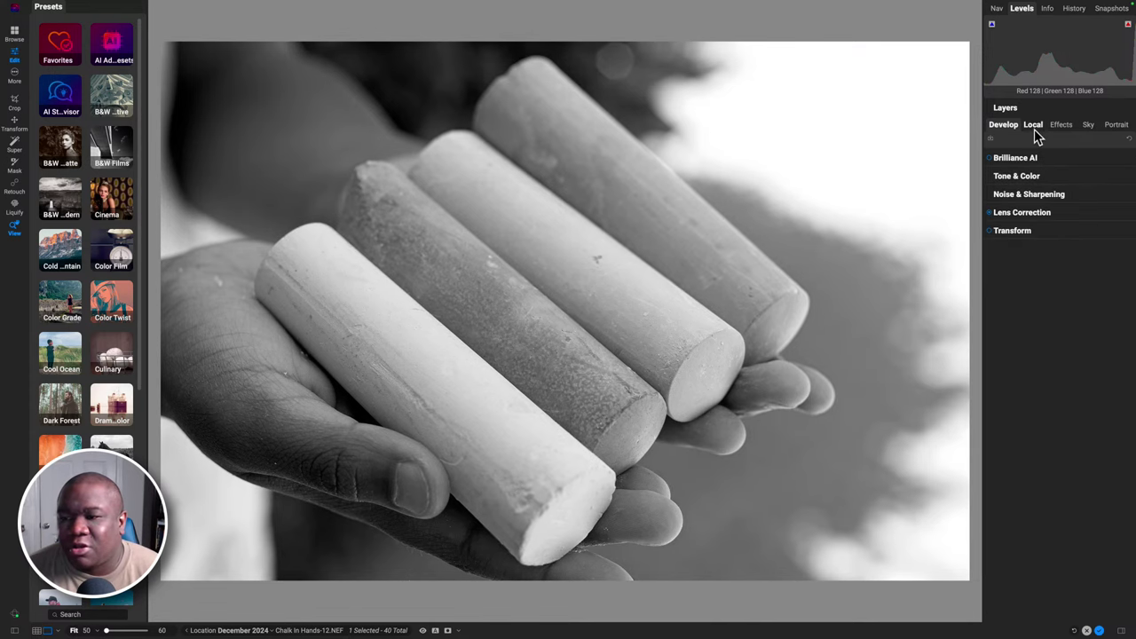
Add a local adjustment, reset its Exposure to 0, invert its mask to cover the whole photo, and set Structure to 75
left_click(1034, 129)
left_click(1047, 142)
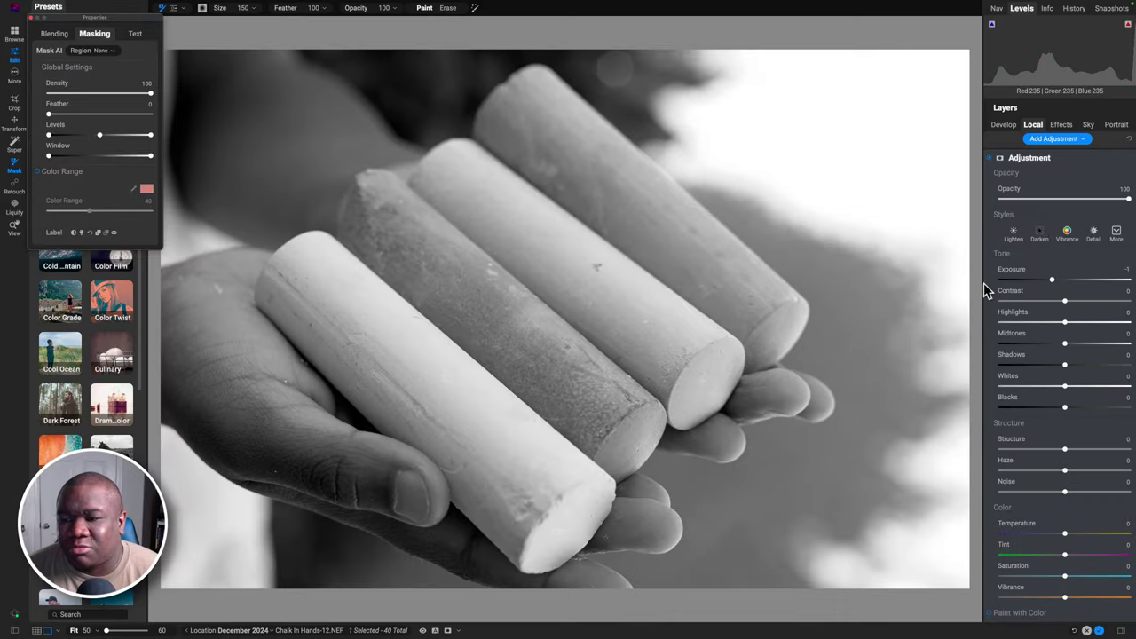
double_click(1022, 277)
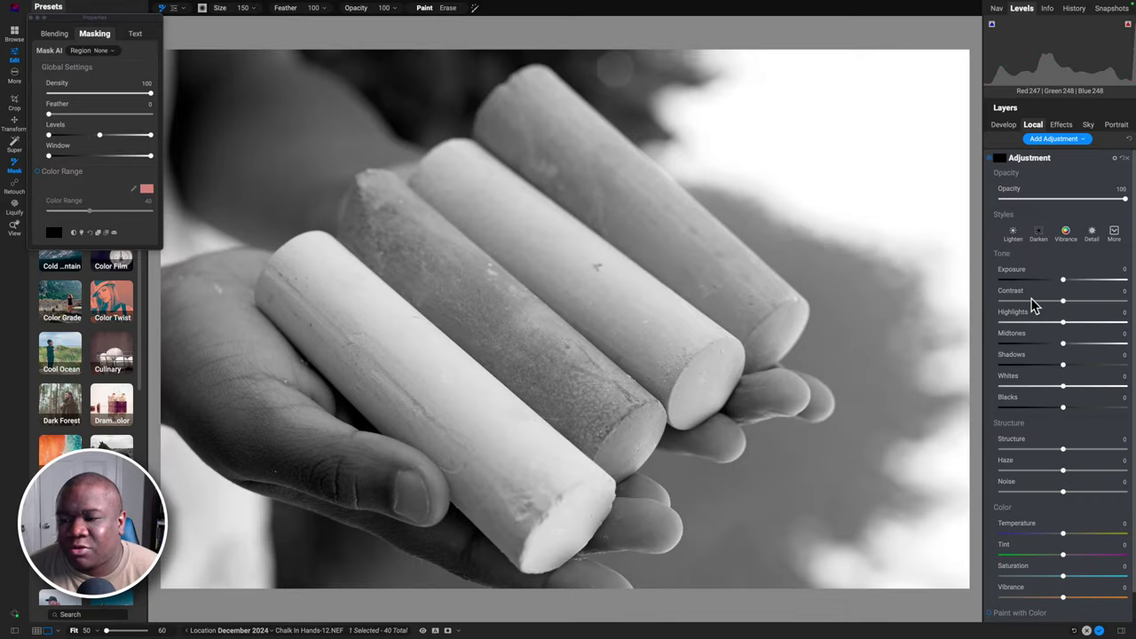
left_click(77, 232)
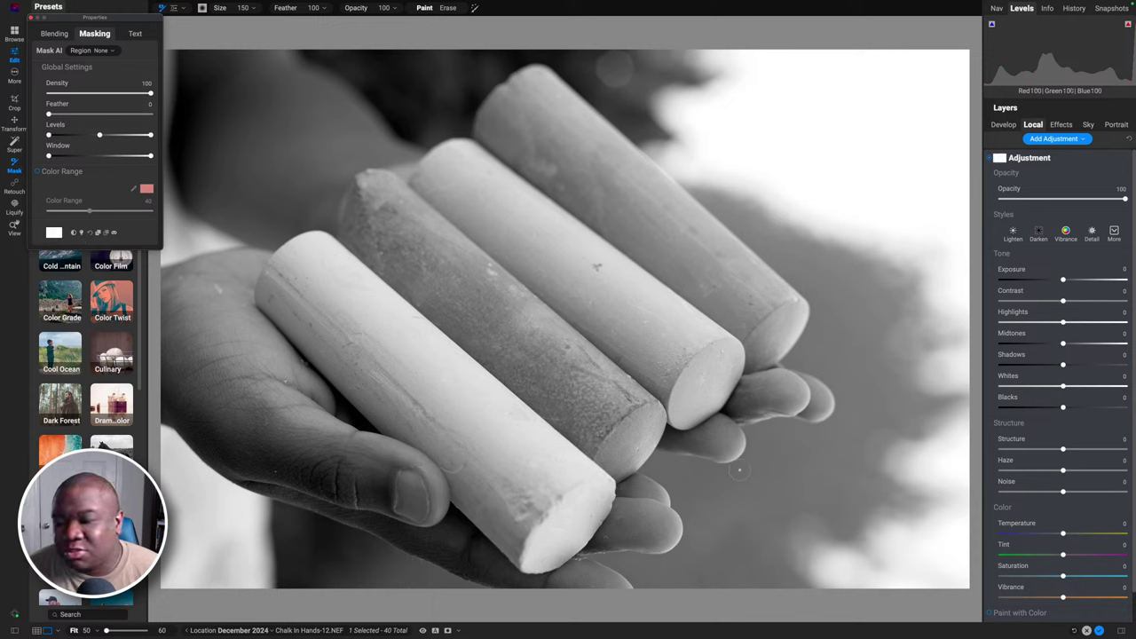
left_click_drag(1065, 455, 1109, 450)
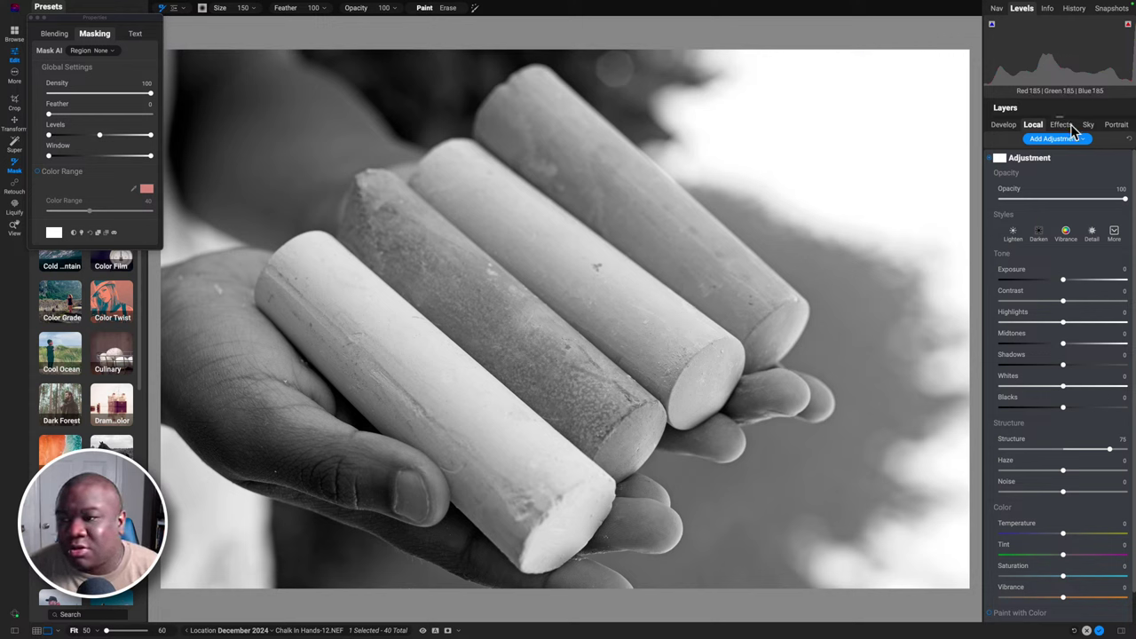
Rename the local adjustment as Structure
double_click(1031, 158)
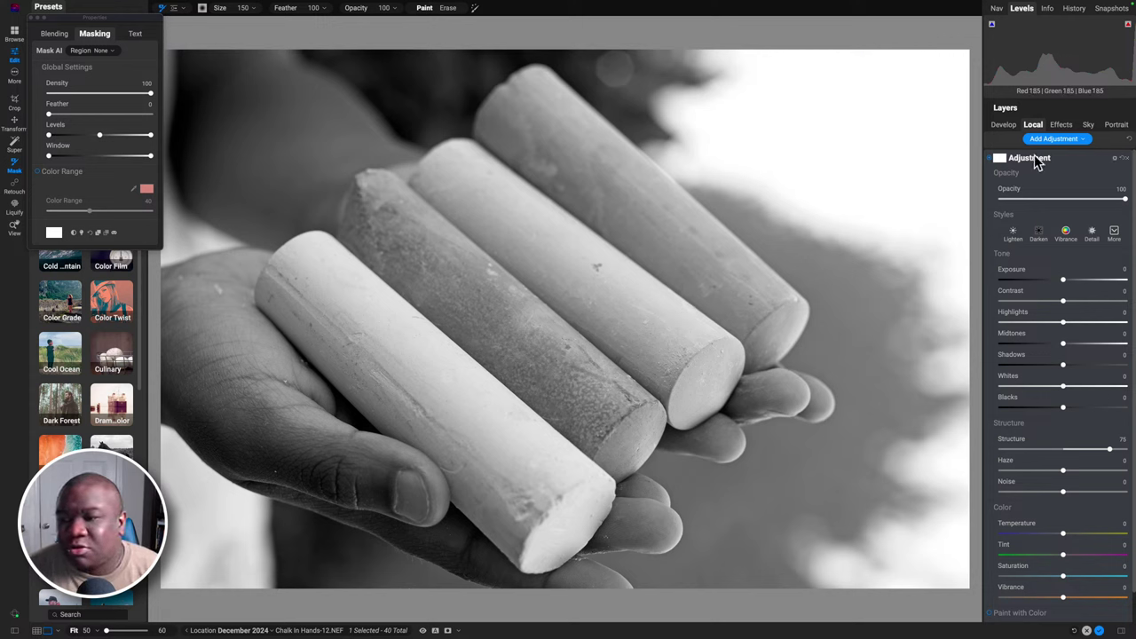
type("S")
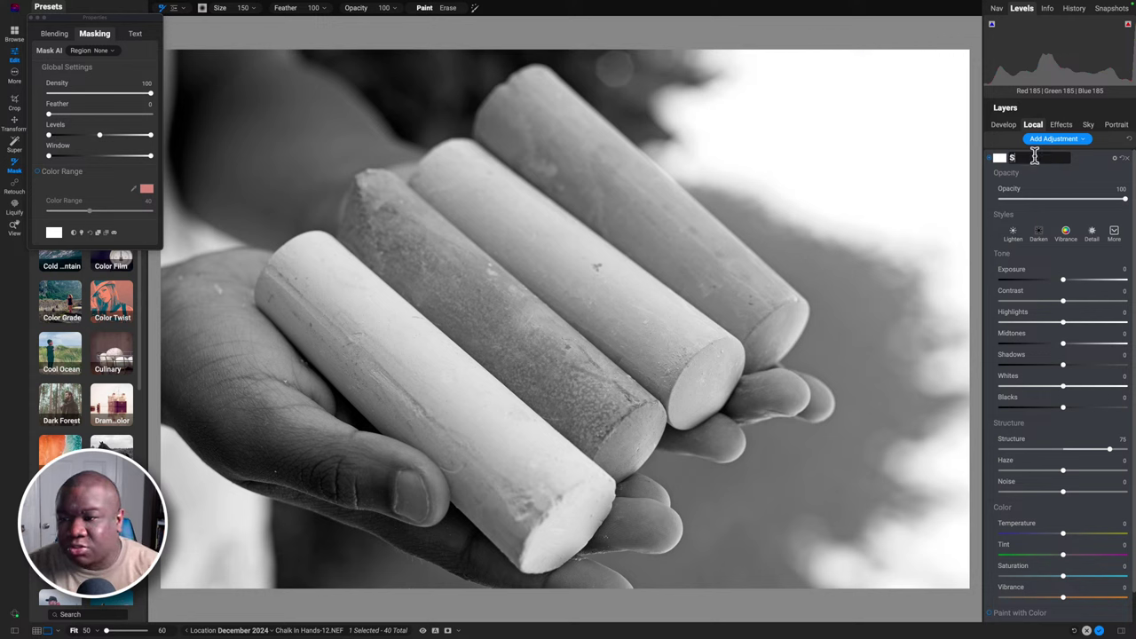
type("tructure")
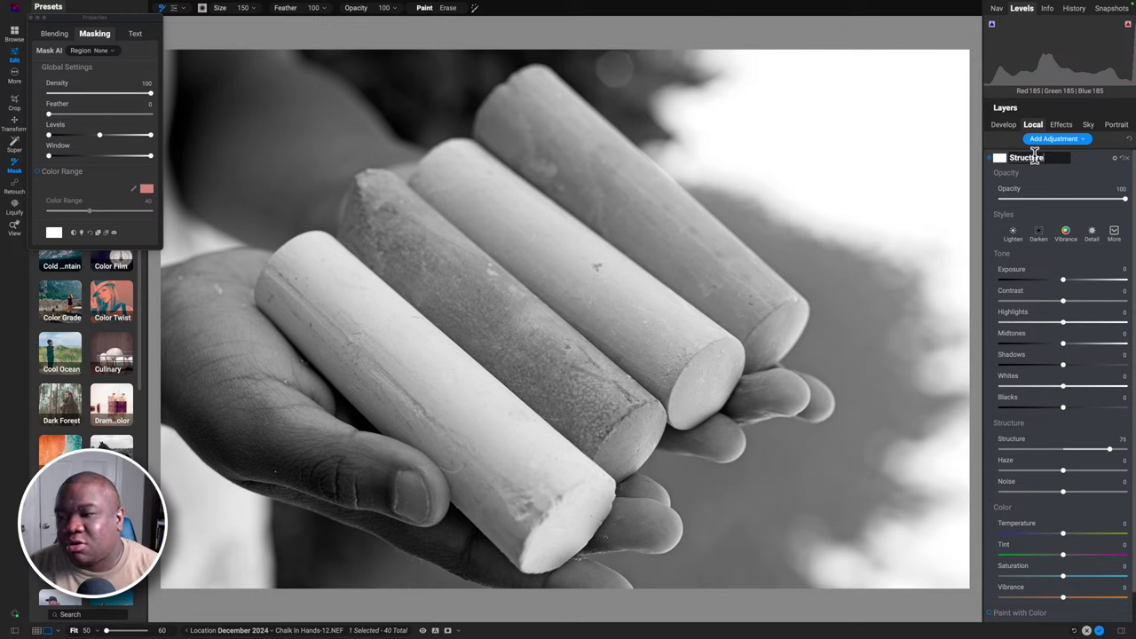
key("Return")
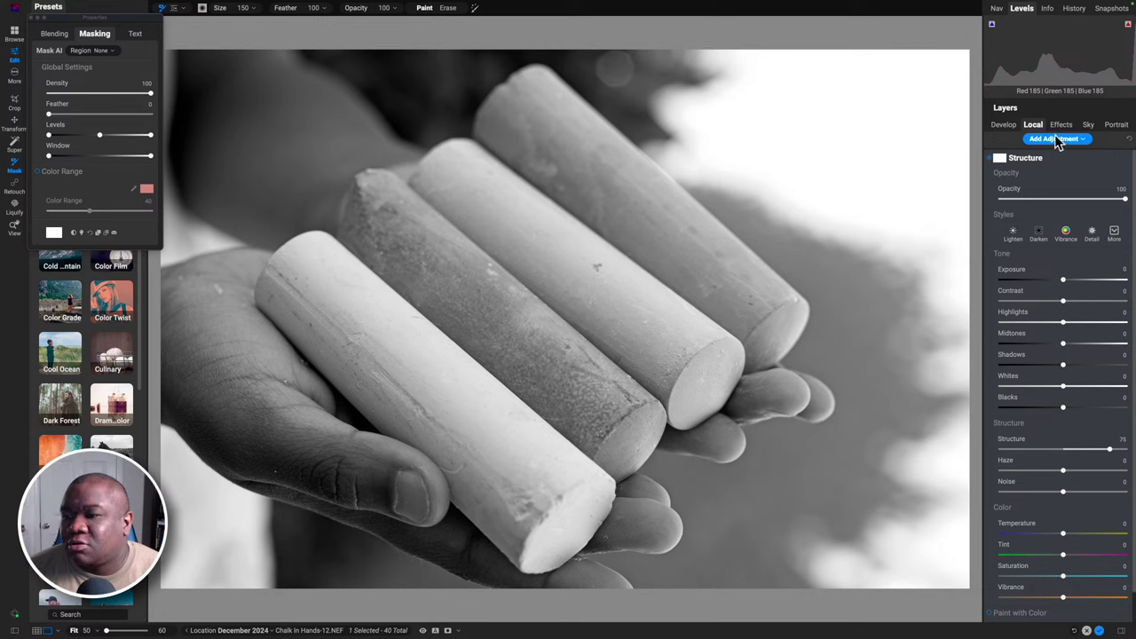
Set the Tone Enhancer effect's Detail to 17 and Clarity to 34
left_click(1062, 125)
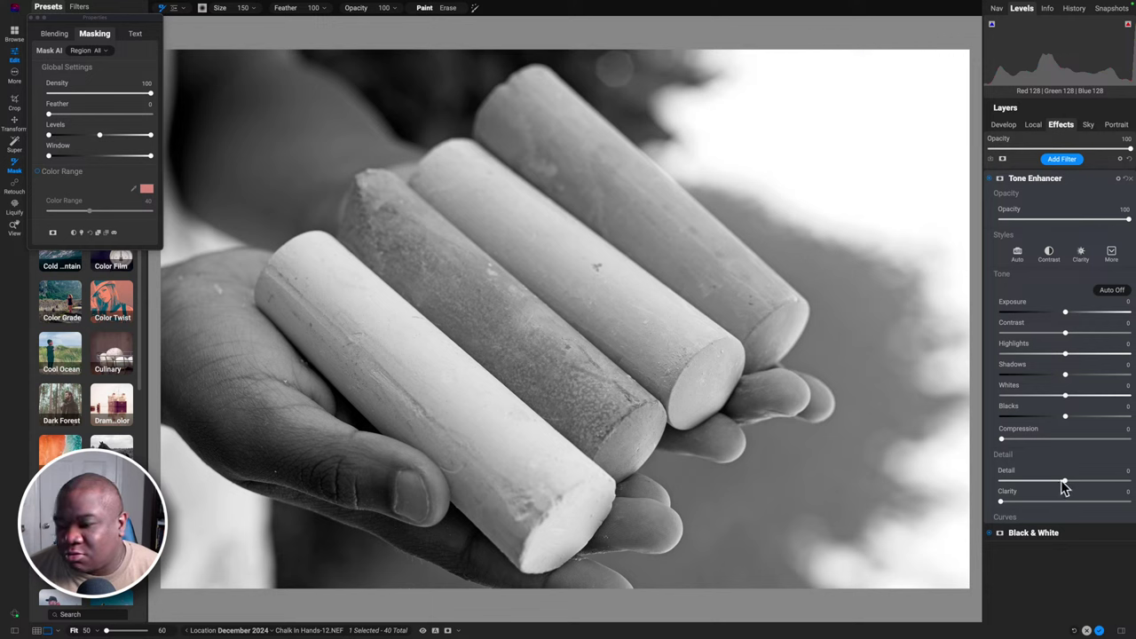
left_click_drag(1069, 487, 1091, 486)
left_click_drag(1003, 501, 1043, 502)
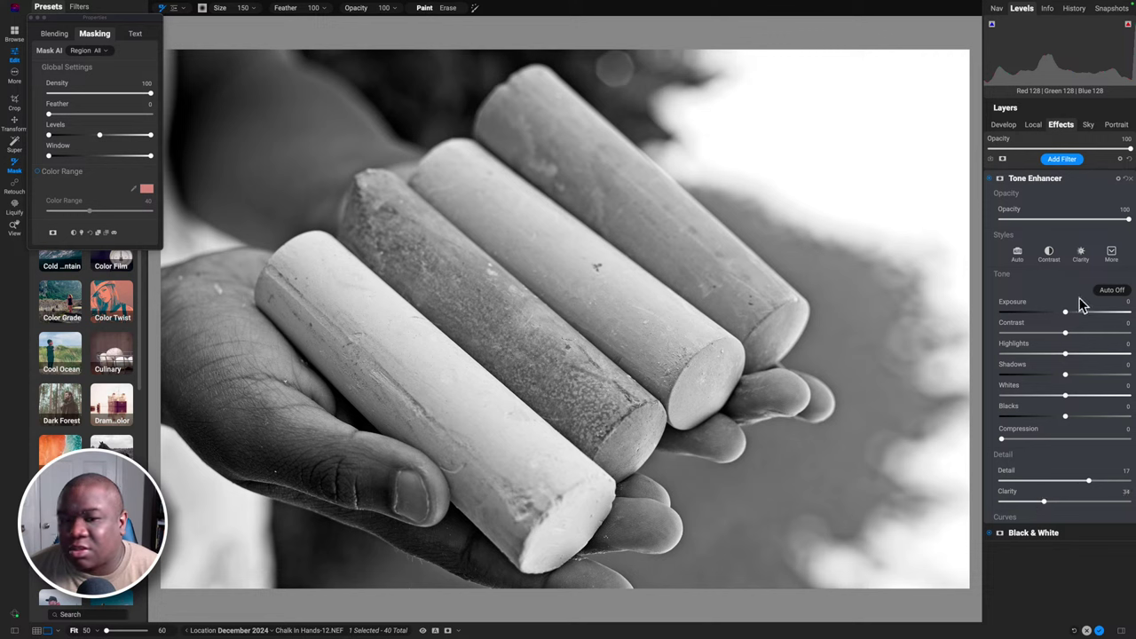
Expand the photo's layer contents to examine its Effects and Local Adjustments entries
left_click(1008, 112)
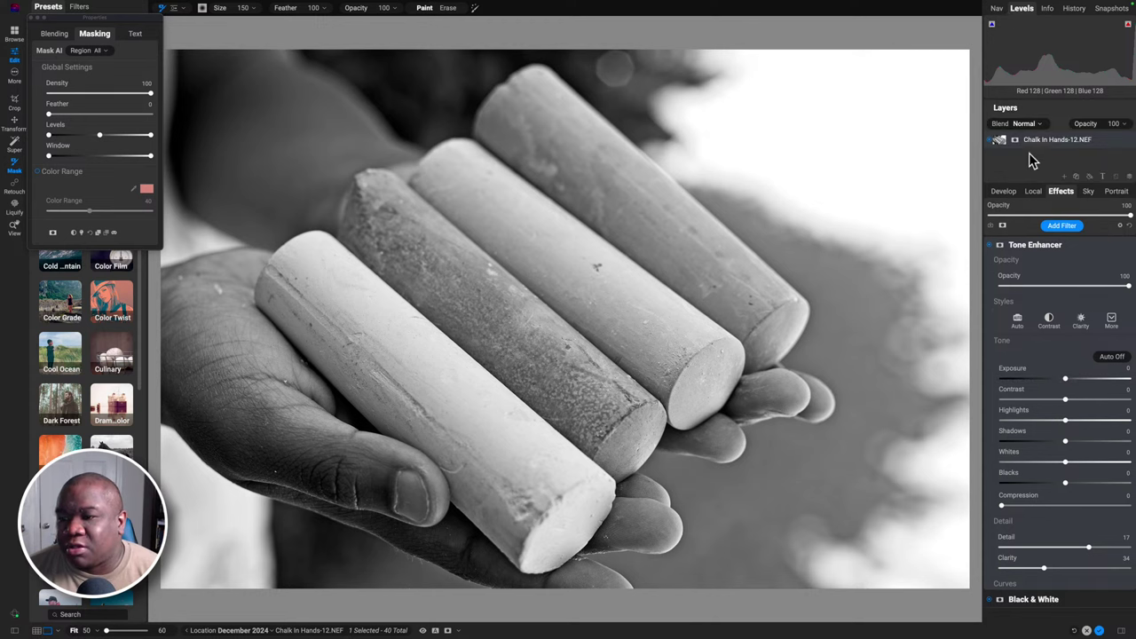
left_click(1126, 139)
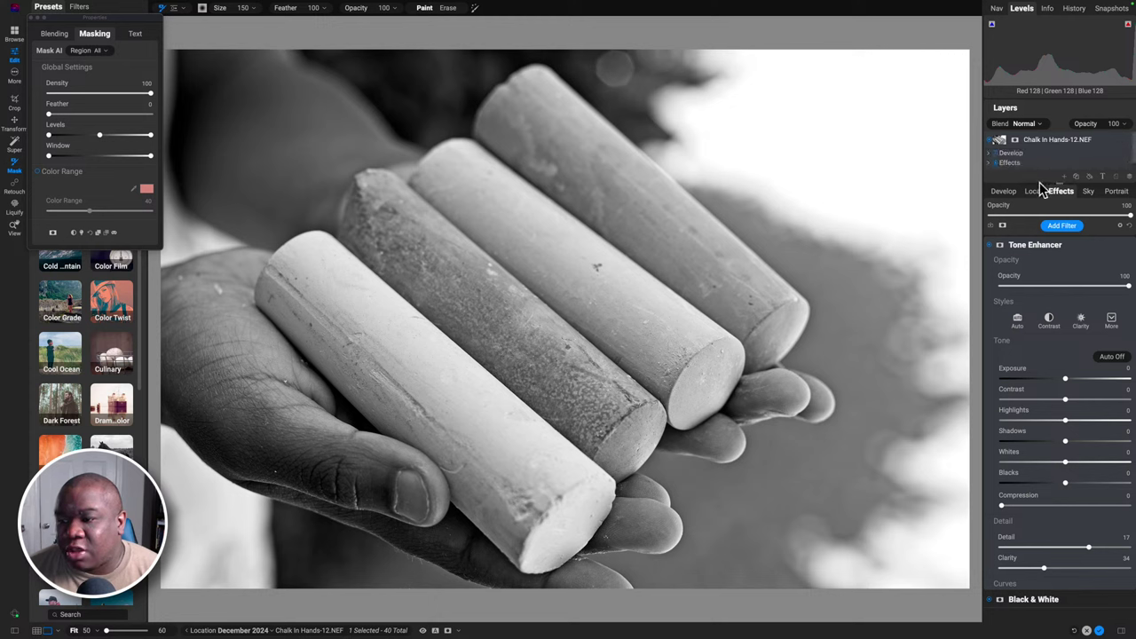
left_click_drag(1040, 185, 1029, 235)
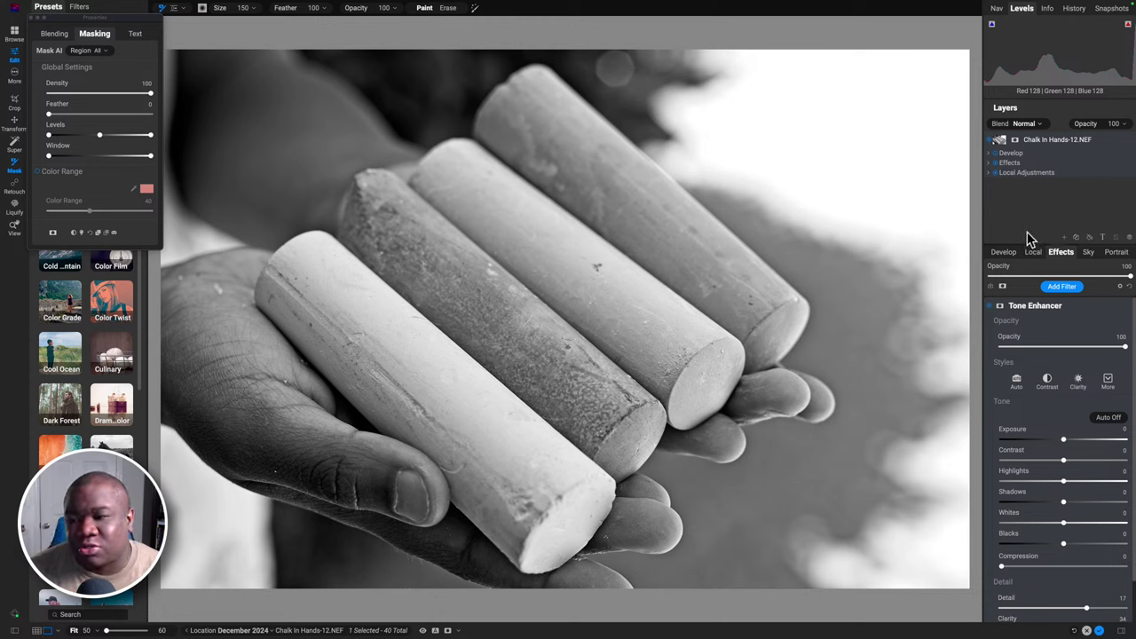
left_click(990, 174)
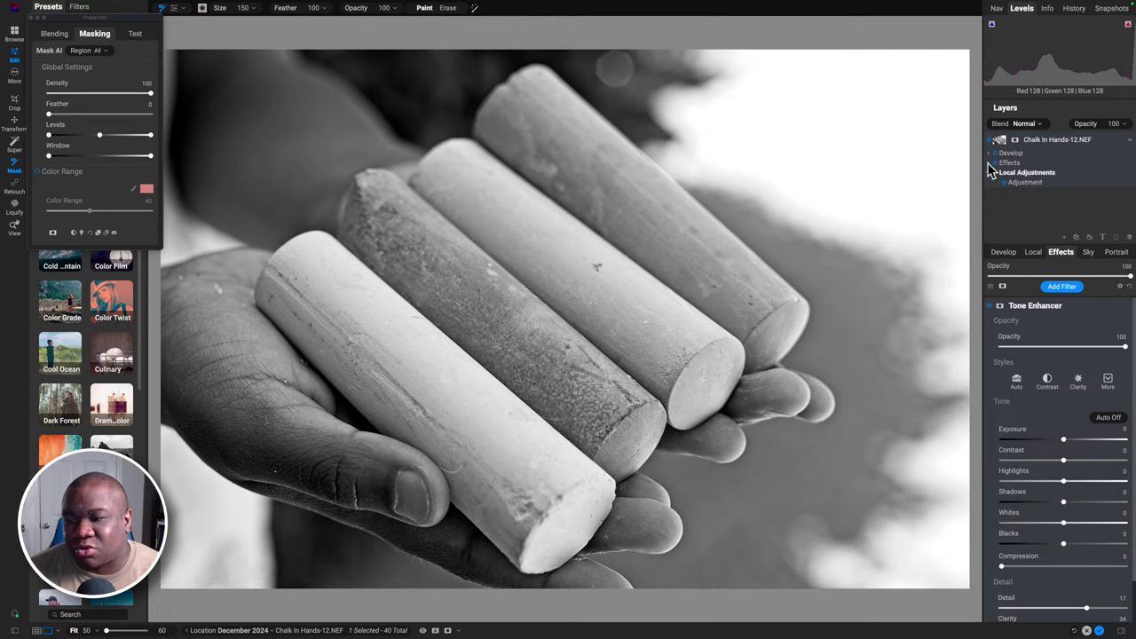
left_click(991, 164)
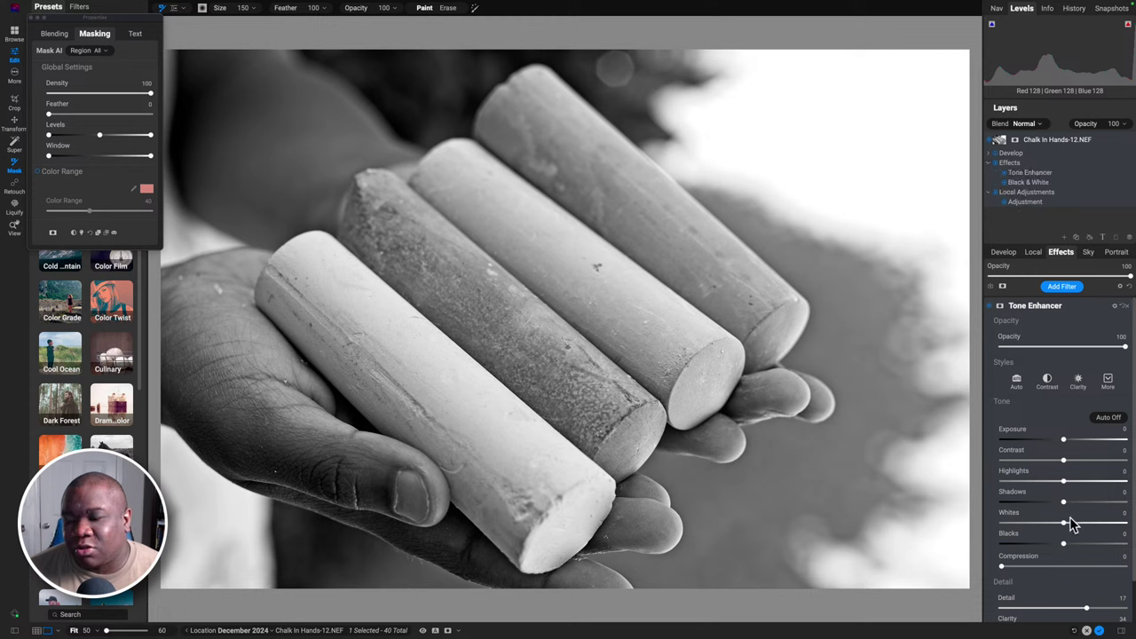
scroll(1036, 588, "down", 2)
scroll(1040, 590, "down", 2)
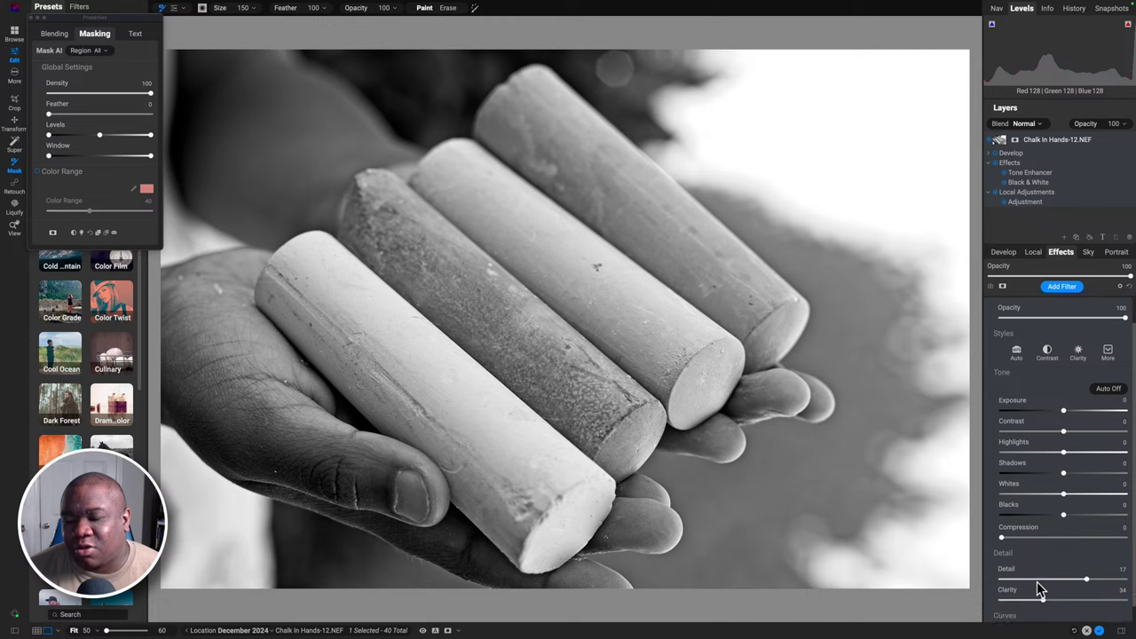
scroll(1040, 537, "up", 4)
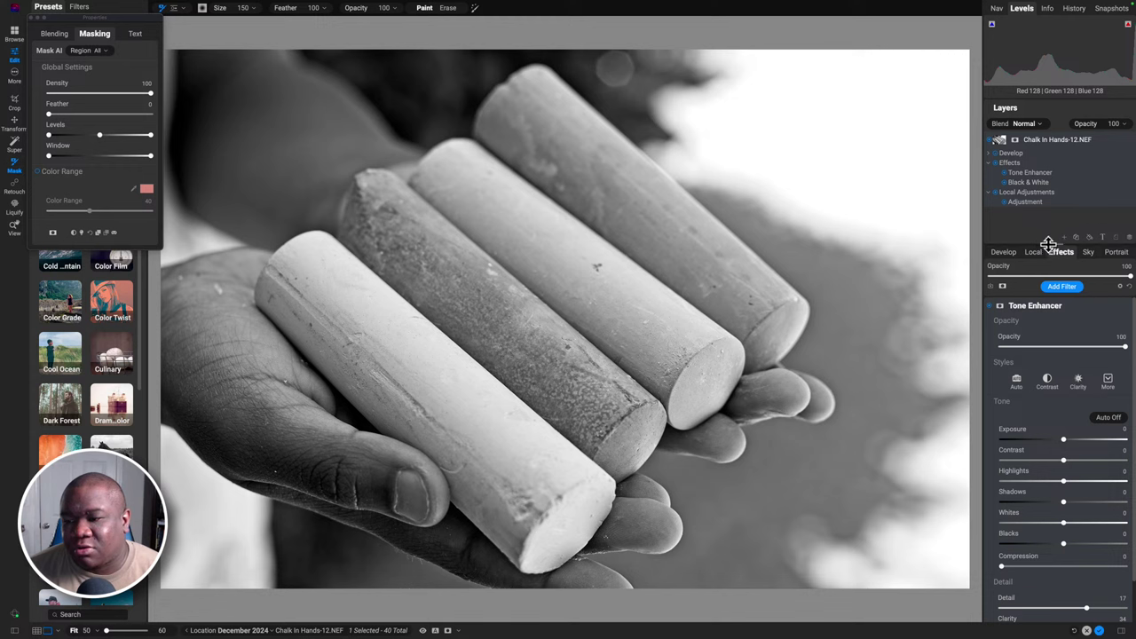
left_click_drag(1050, 244, 1051, 218)
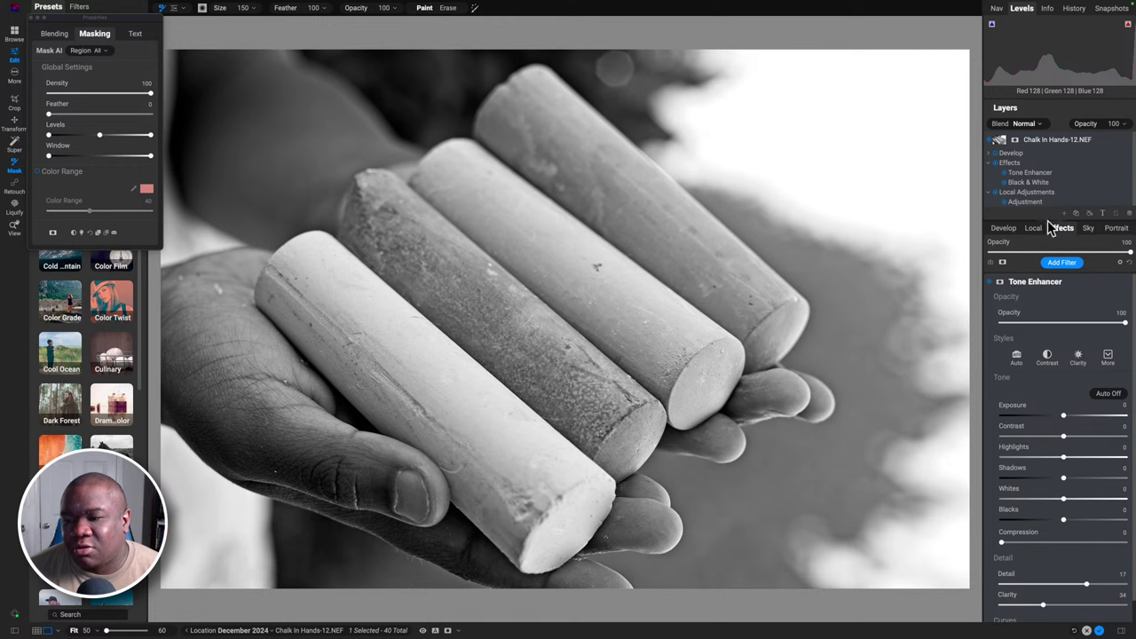
Toggle the Tone Enhancer off and on from the layer's effects list to compare the photo, and collapse the layers
left_click(1008, 176)
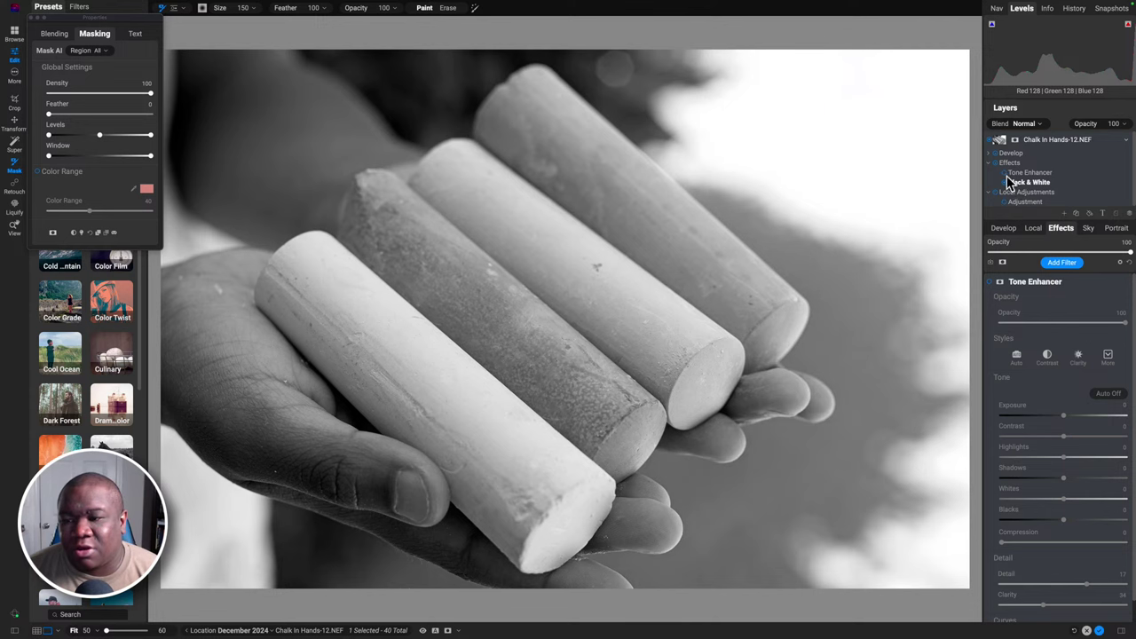
left_click(1006, 175)
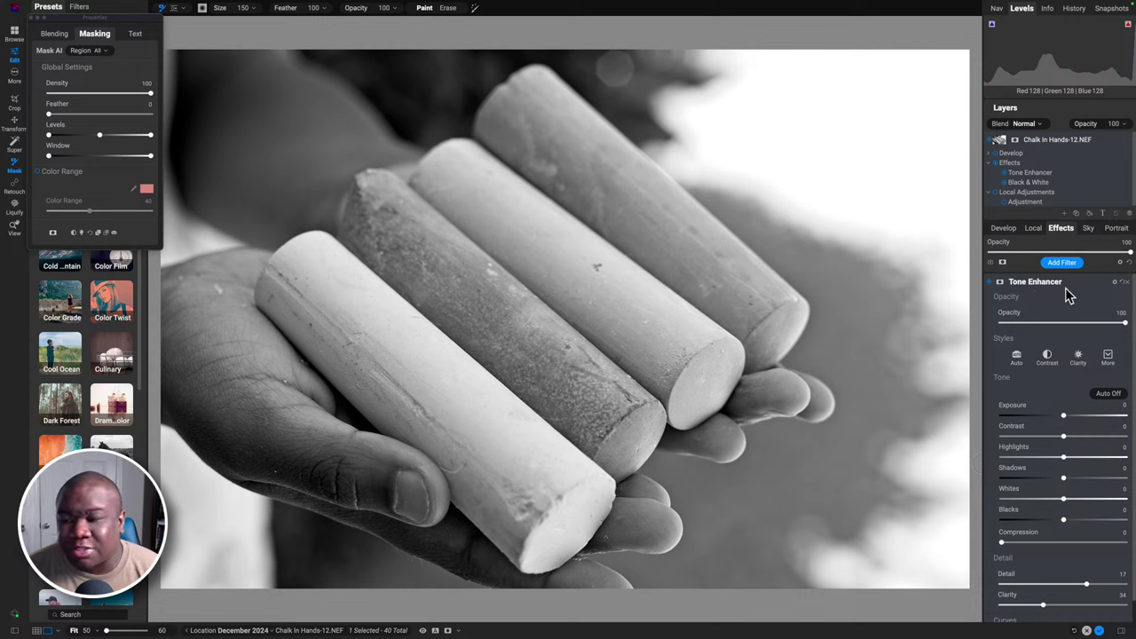
left_click(1005, 107)
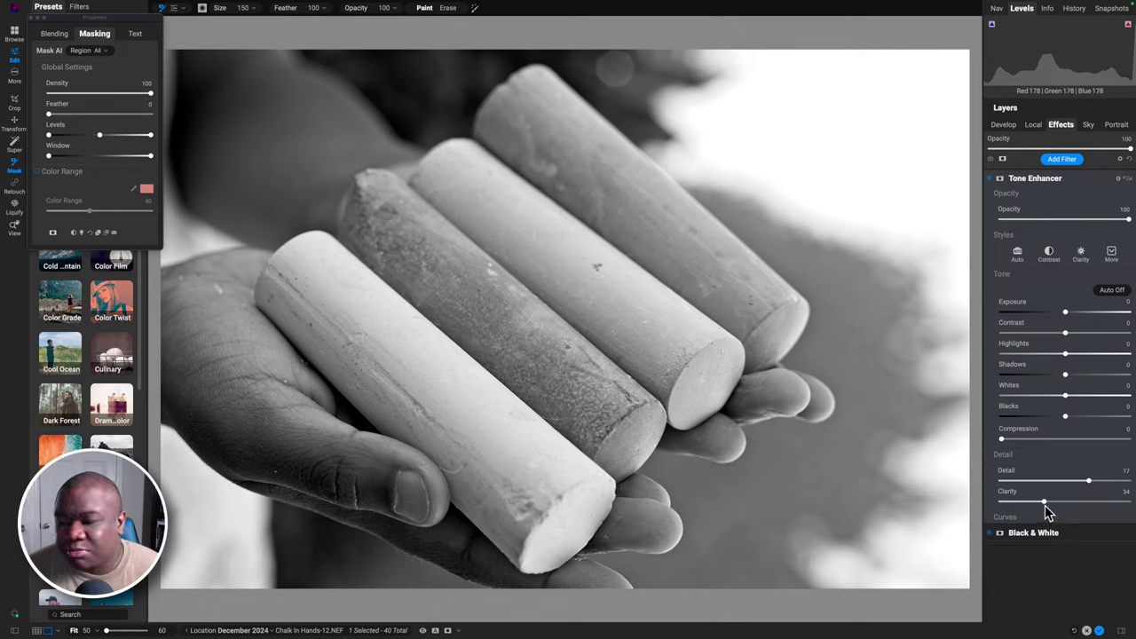
Set the Tone Enhancer's Clarity to 45 and Blacks to -12, and toggle the filter off and on to compare
left_click_drag(1045, 504, 1058, 503)
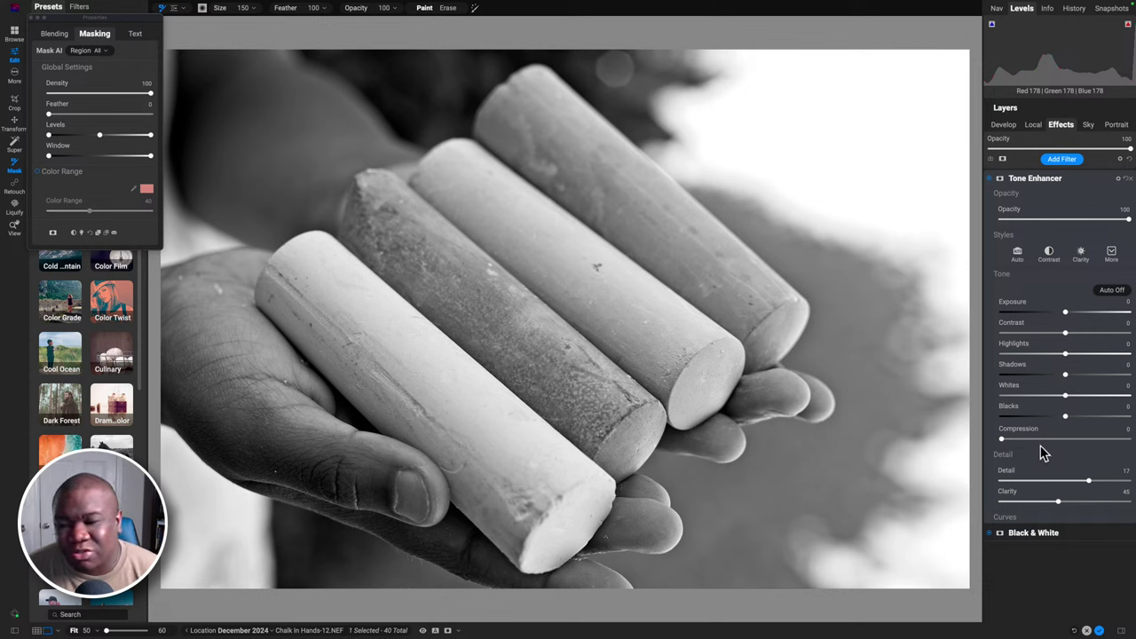
left_click_drag(1065, 418, 1048, 418)
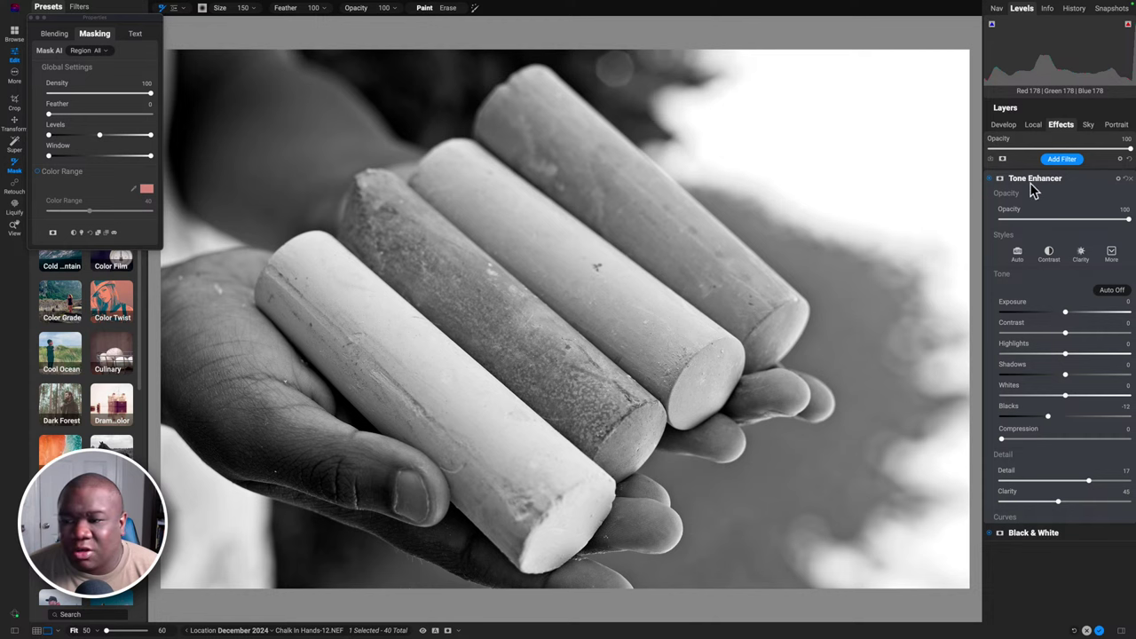
left_click(990, 178)
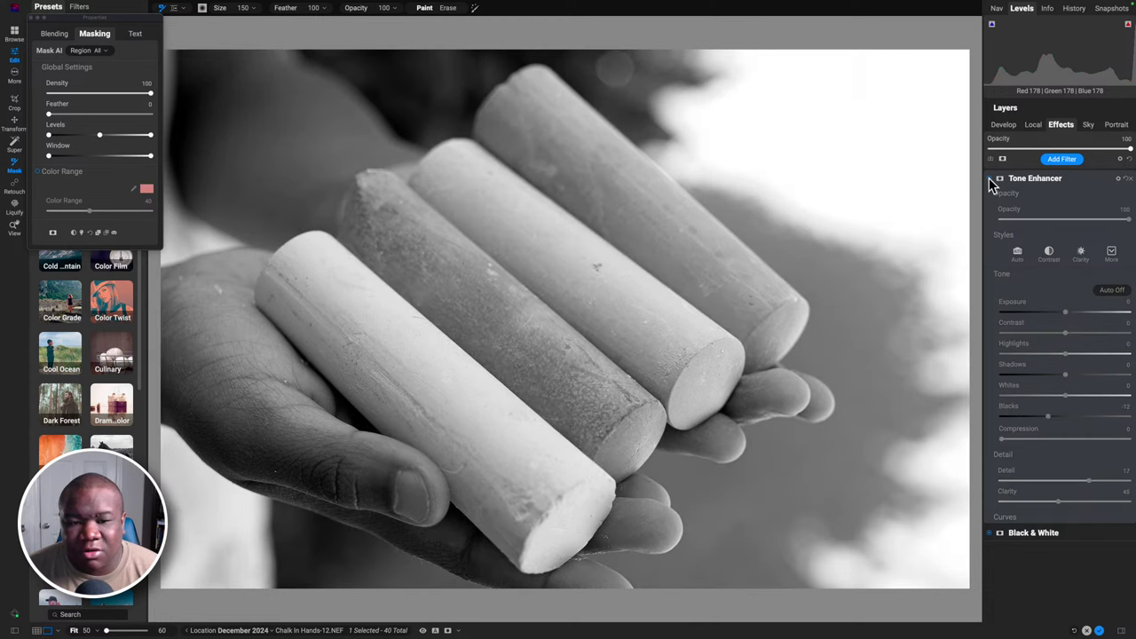
left_click(989, 178)
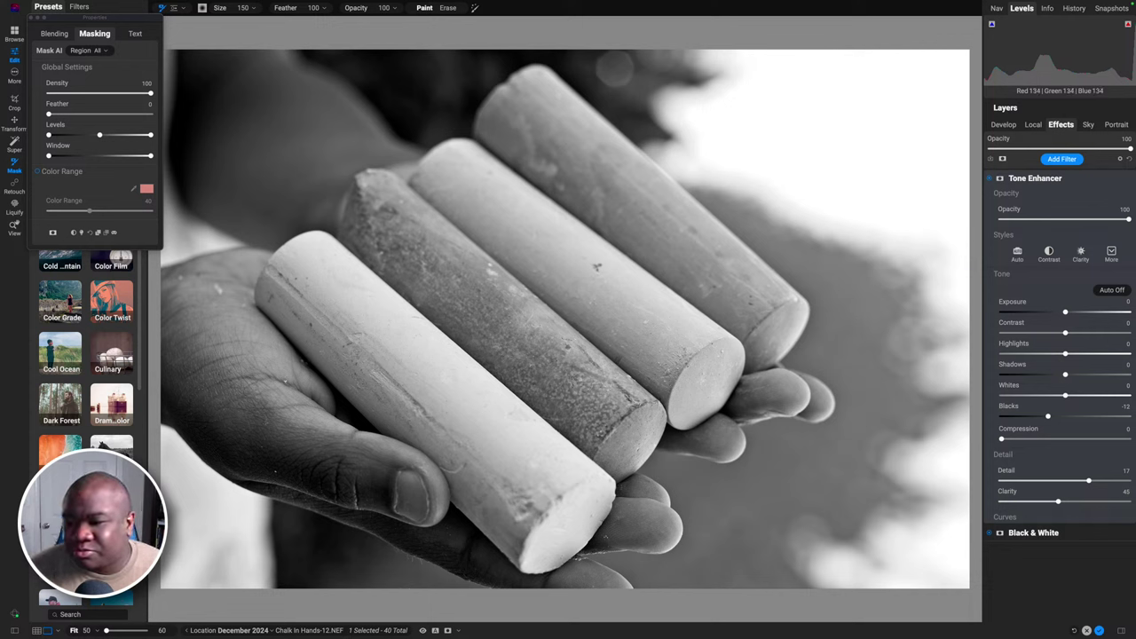
Toggle the Structure local adjustment to compare its effect, and reset its Structure value to 0
left_click(1033, 125)
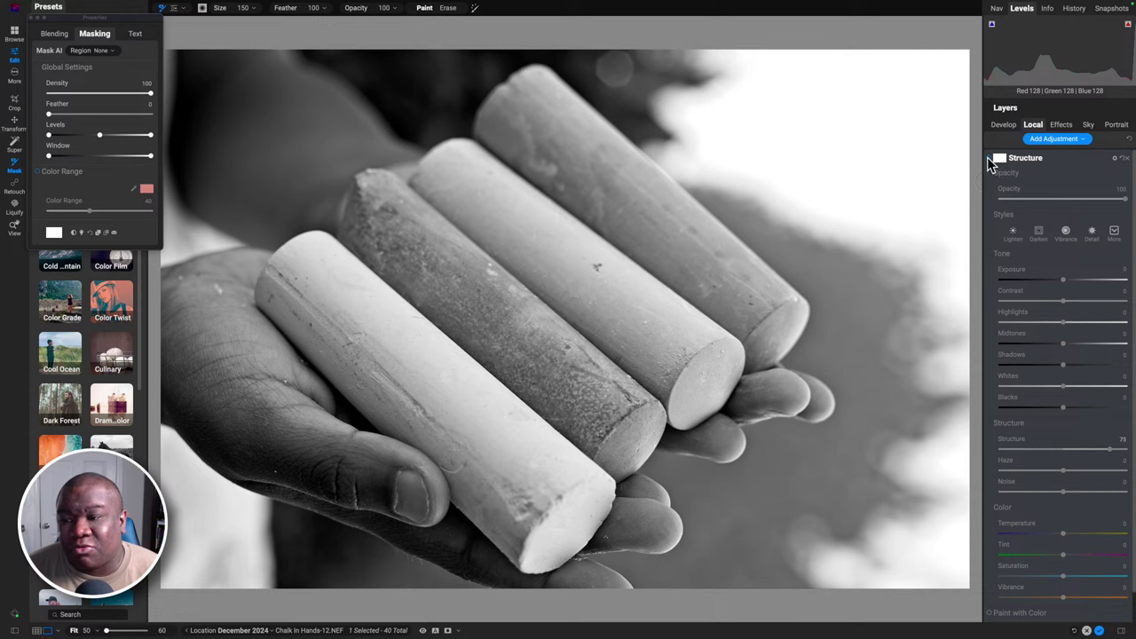
left_click(988, 159)
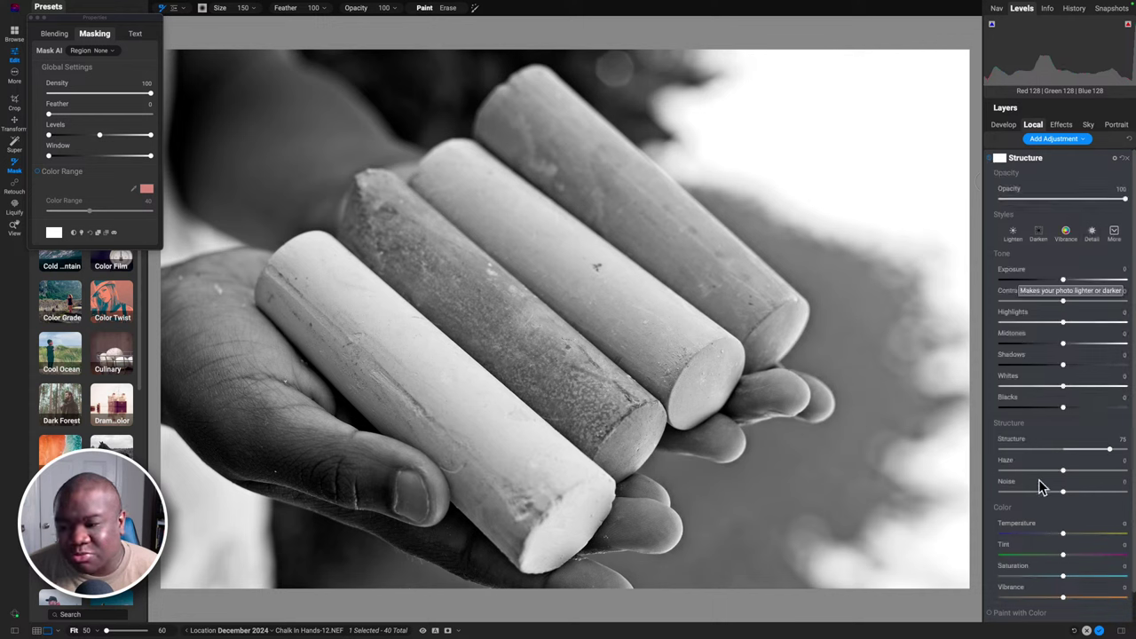
double_click(1014, 442)
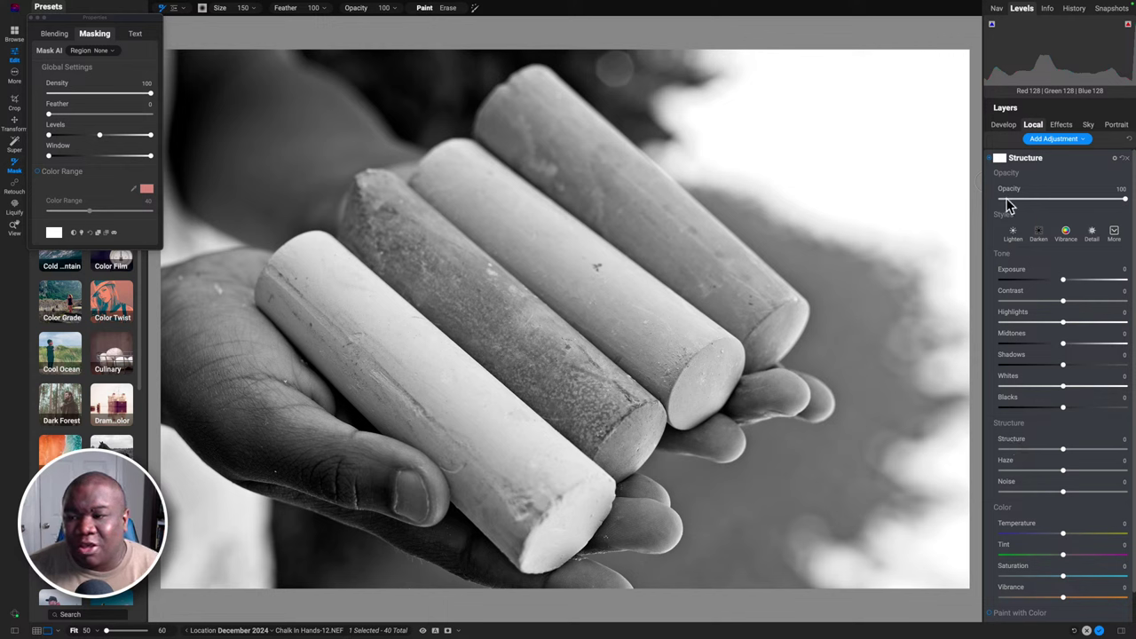
Rename the Structure local adjustment to Burn and lower its Exposure to -1.15
double_click(1026, 158)
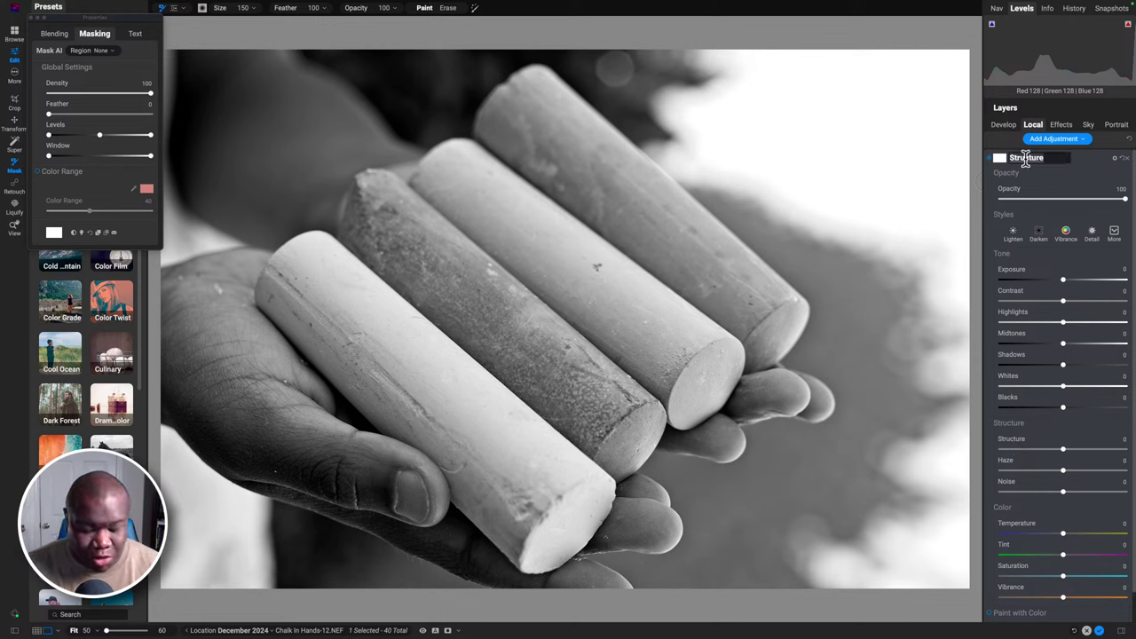
type("Burn")
key("BackSpace")
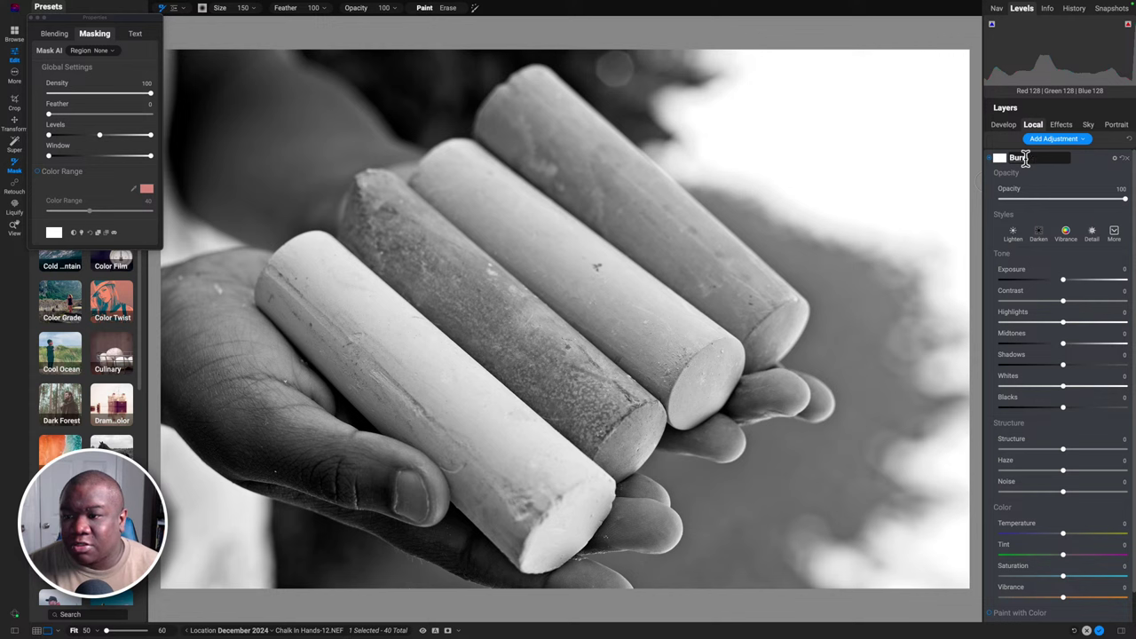
type("n")
key("Return")
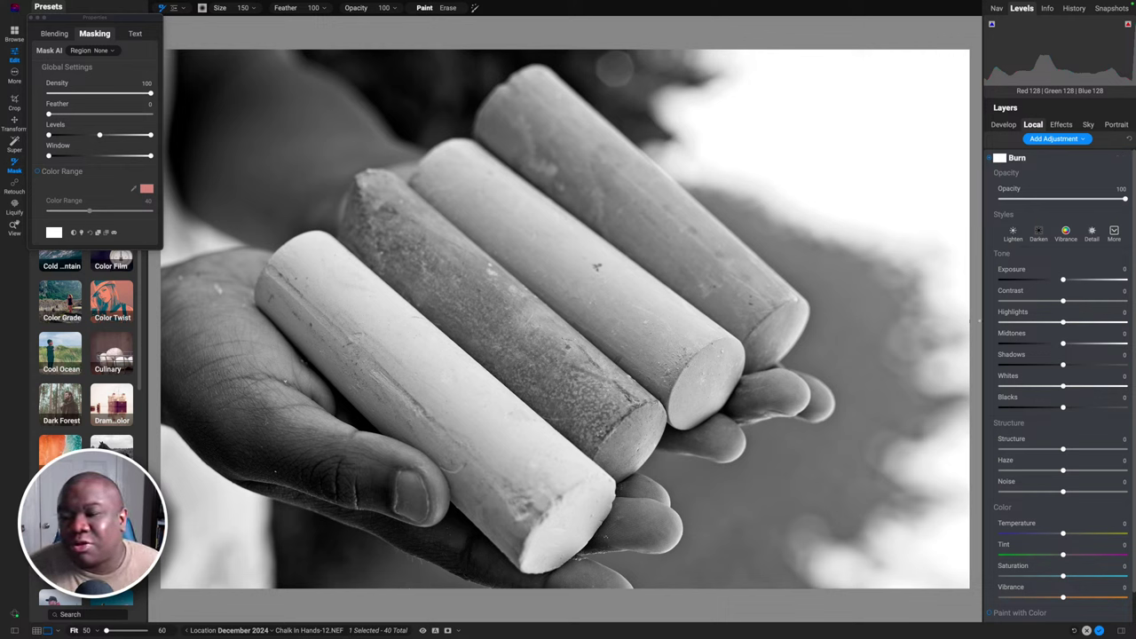
left_click_drag(1061, 280, 1048, 282)
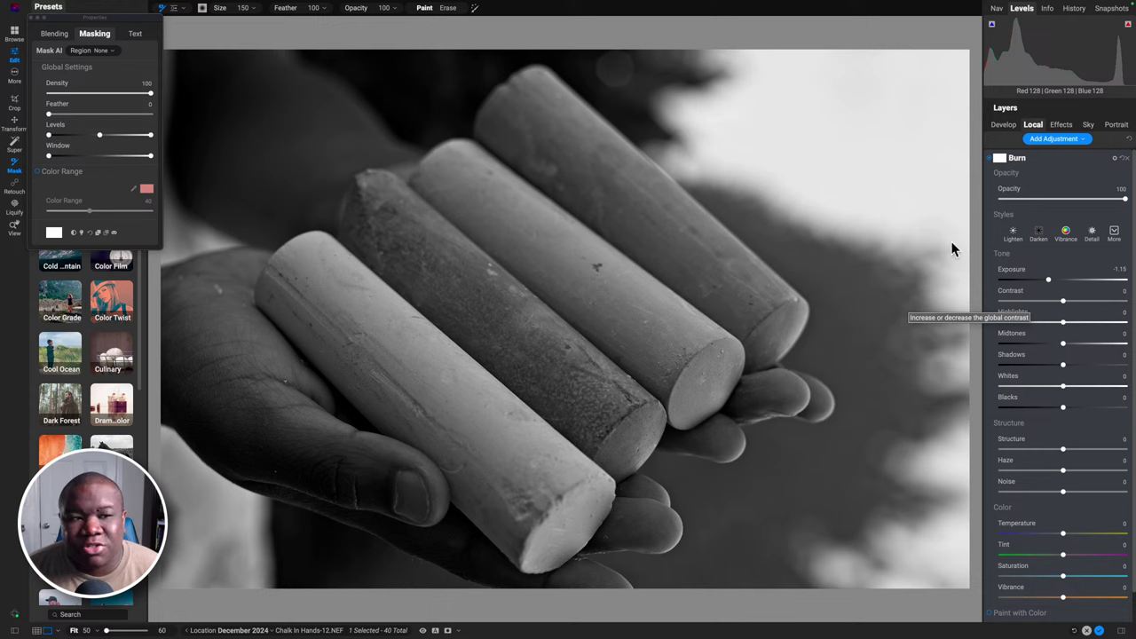
Preview the Burn adjustment's blend modes from Darken through the darkening and lightening modes to Overlay
left_click(54, 35)
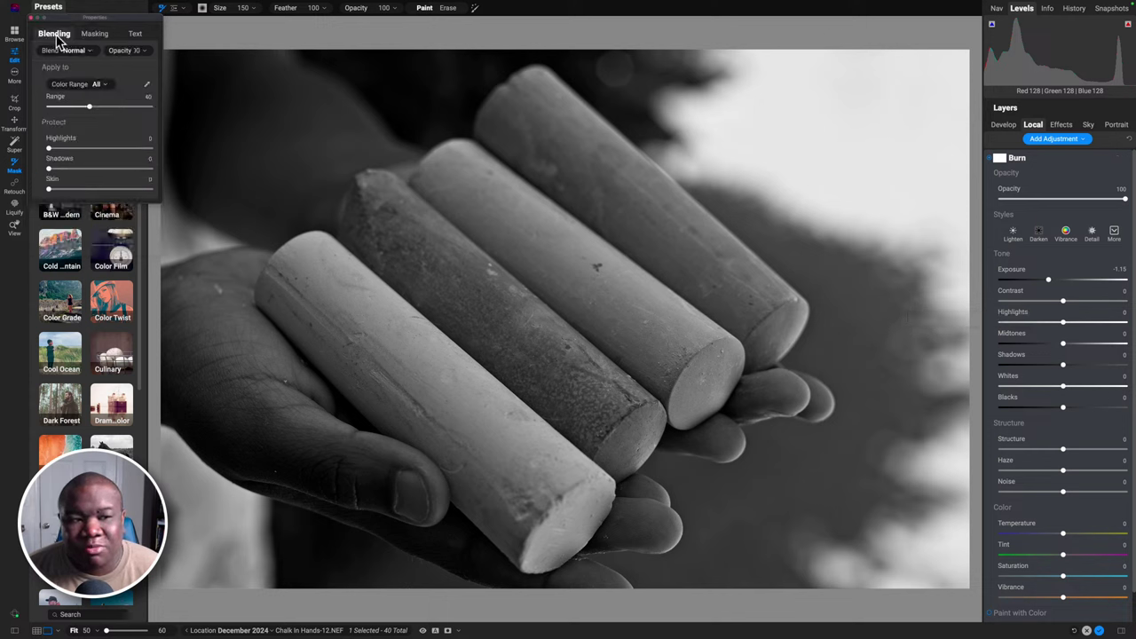
left_click(79, 52)
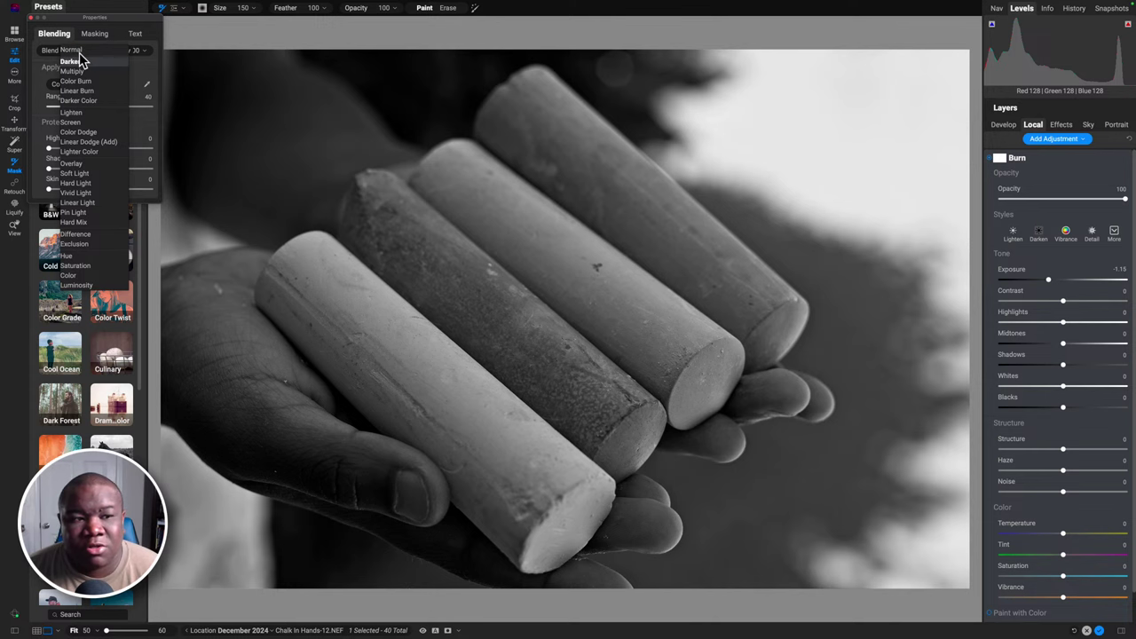
key("Down")
key("Up")
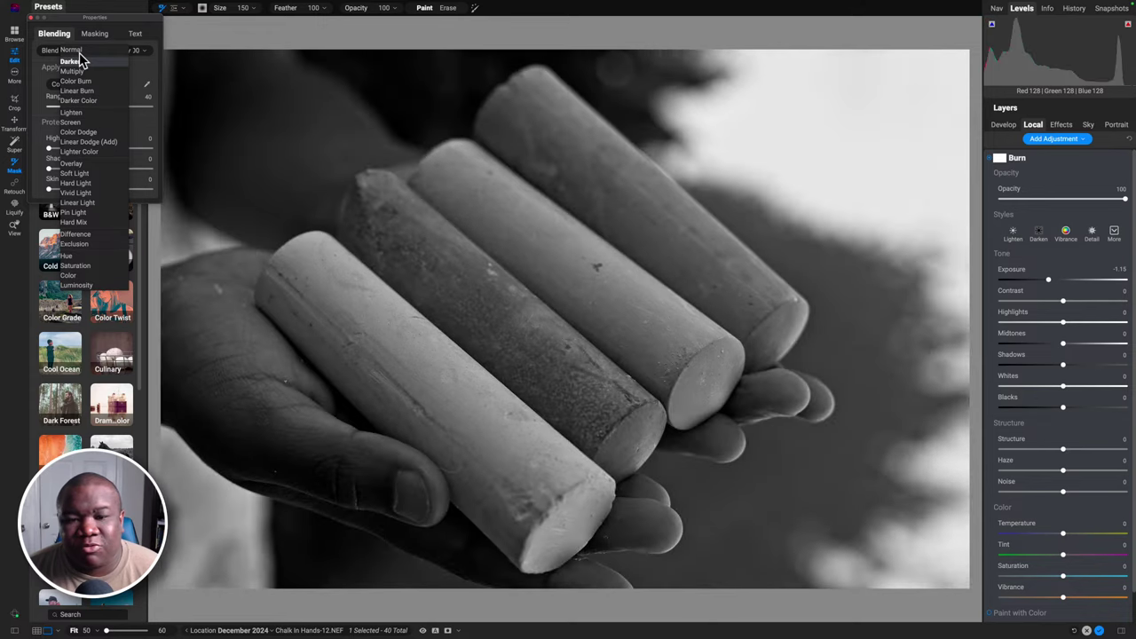
key("Down")
key("Down")
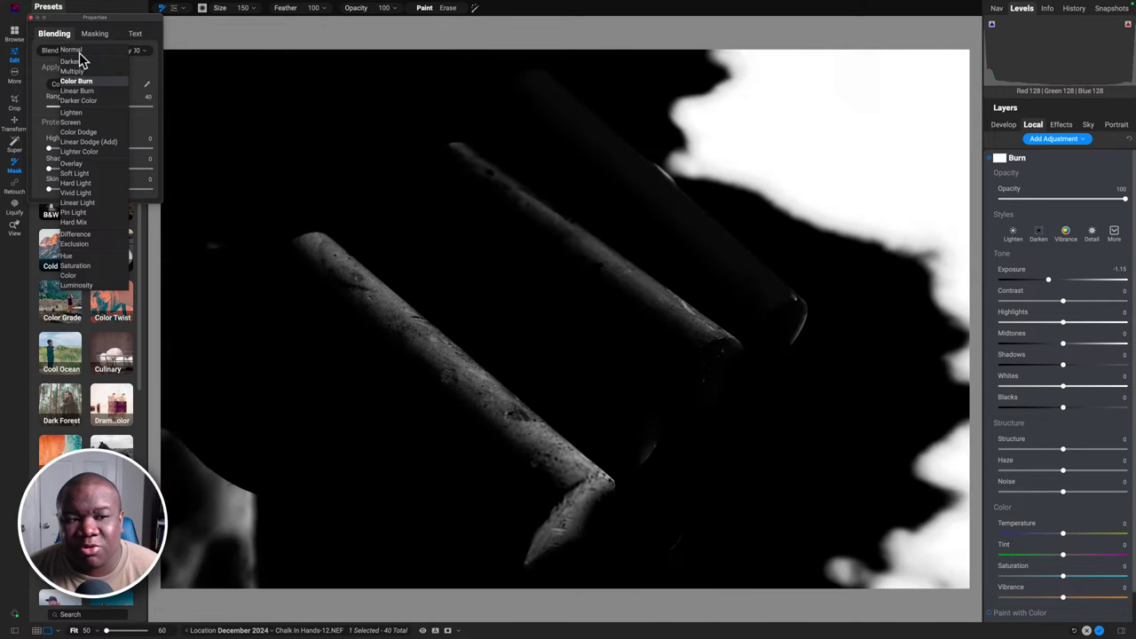
key("Down")
key("Down")
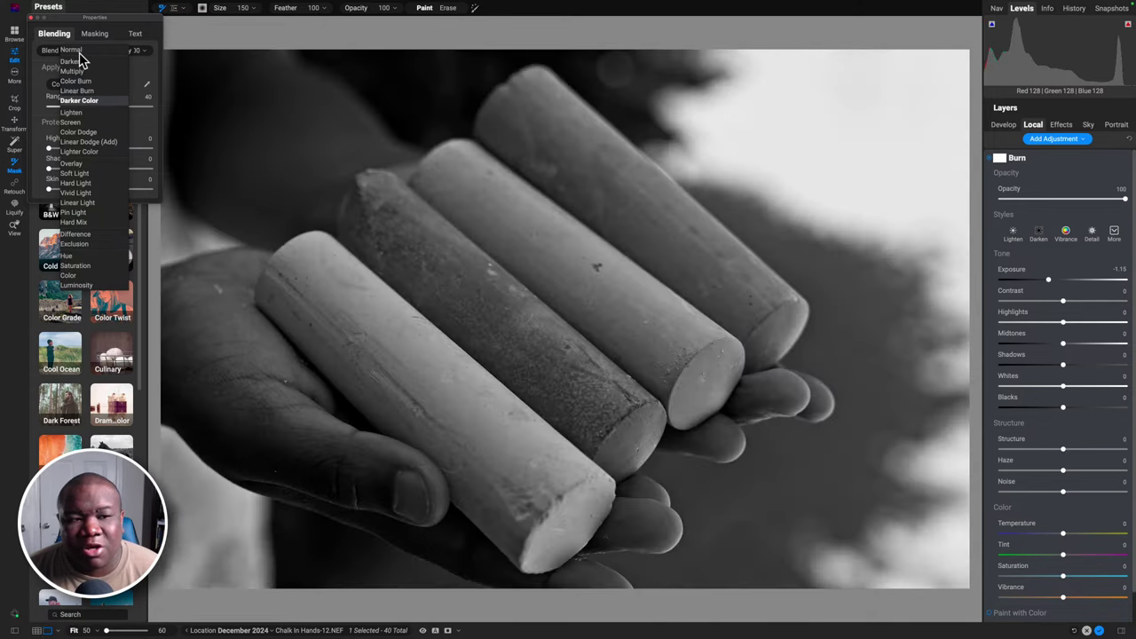
key("Down")
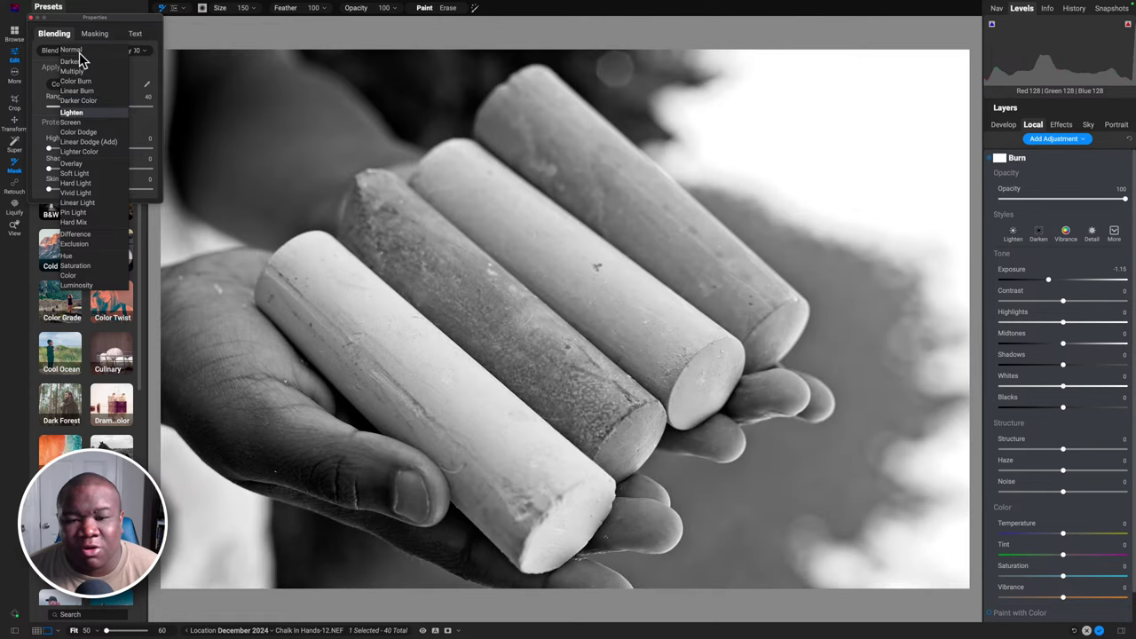
key("Down")
key("Up")
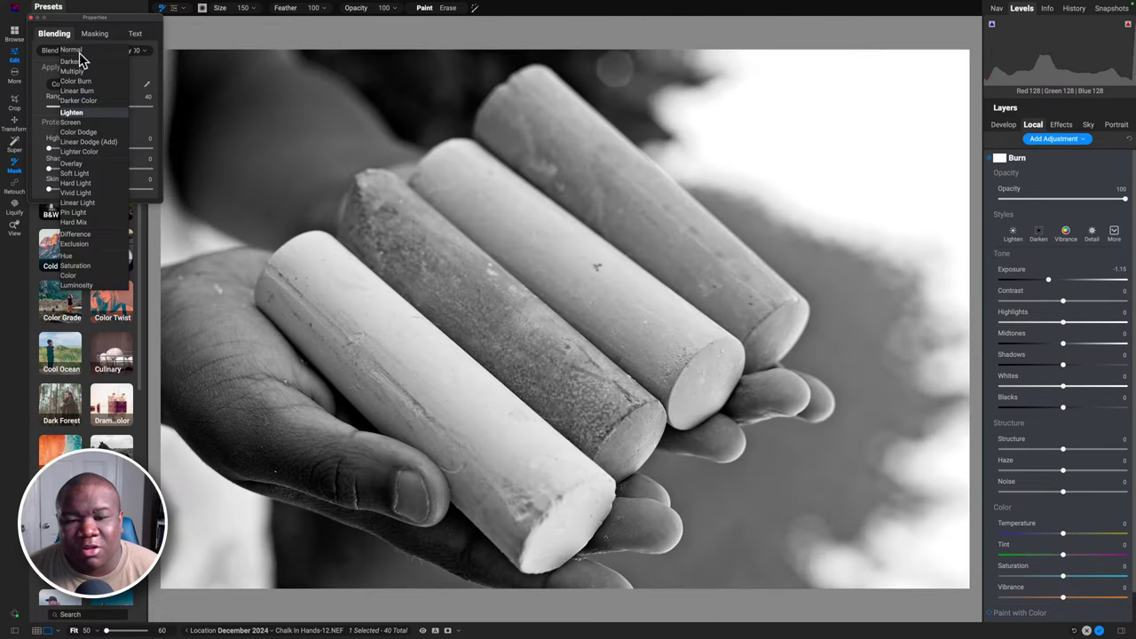
key("Down")
key("Down")
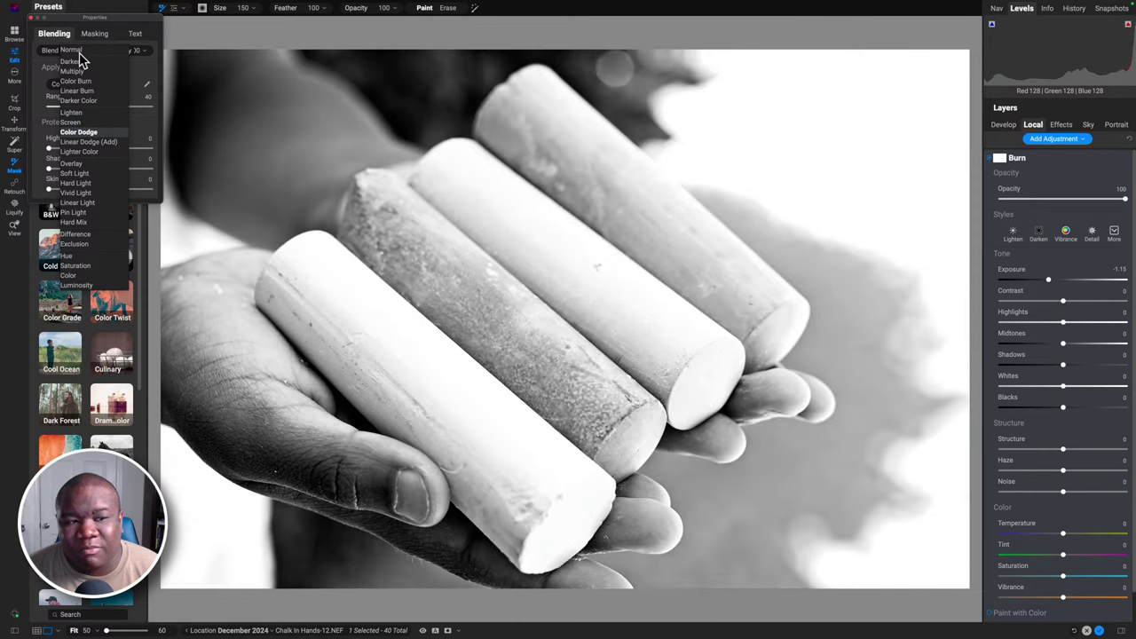
key("Down")
key("Down")
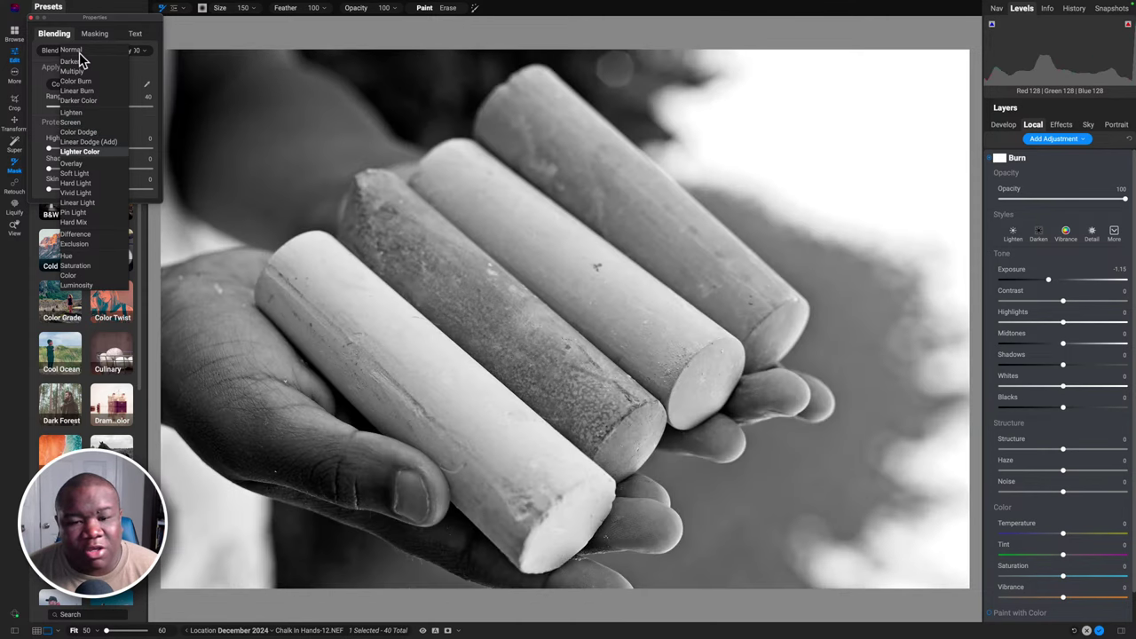
key("Down")
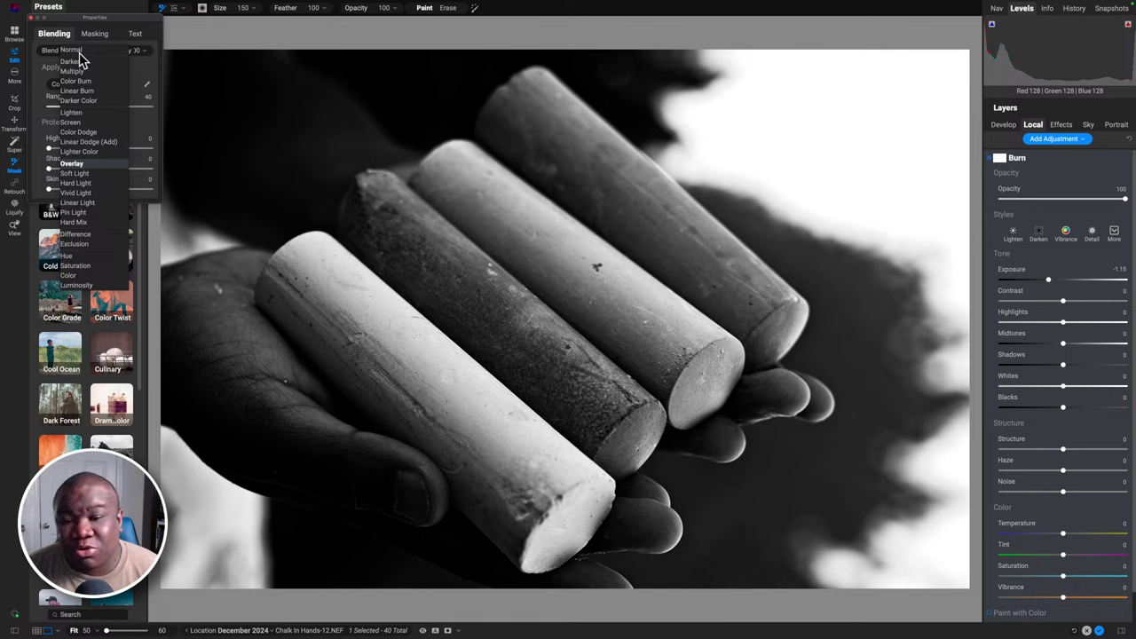
Compare Overlay with Soft Light on the Burn adjustment, and preview the remaining contrast blend modes through Hard Mix
key("Down")
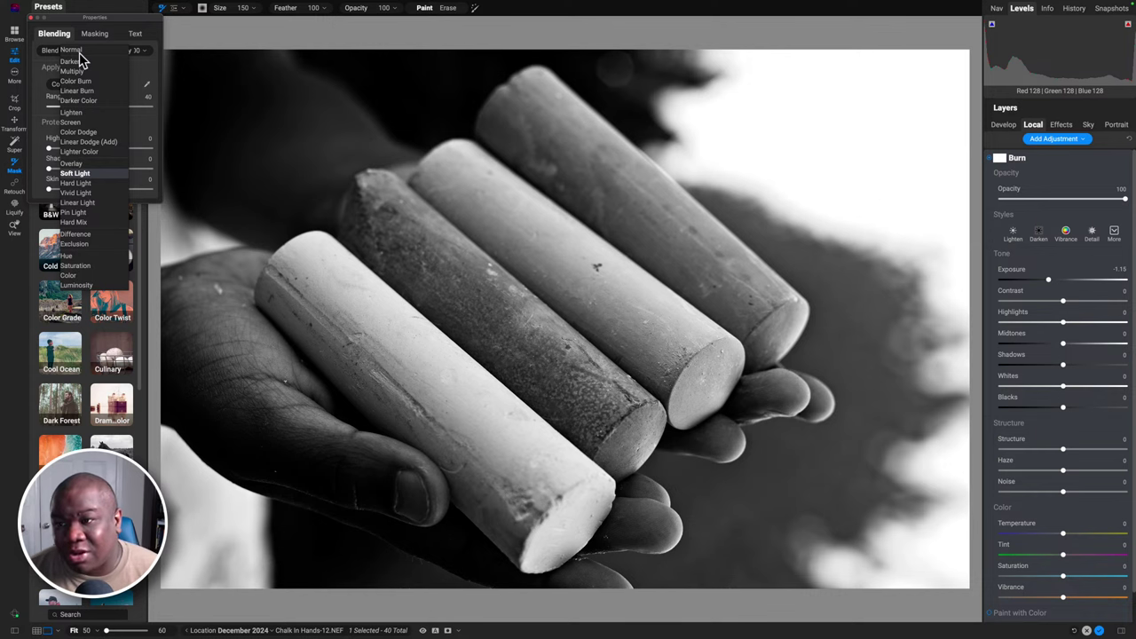
key("Up")
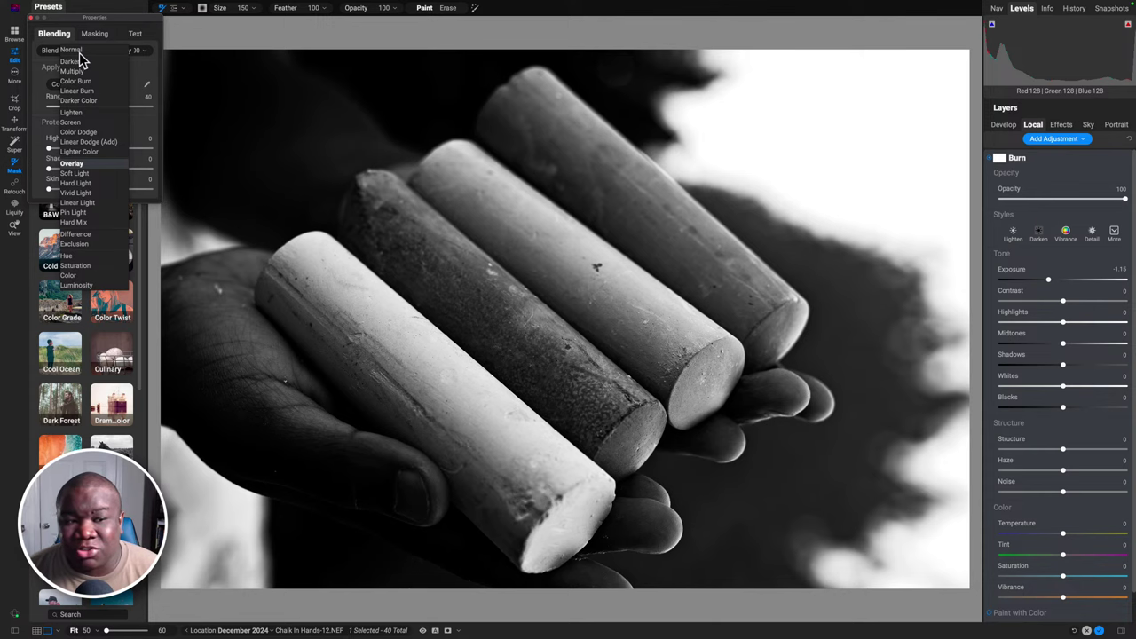
key("Up")
key("Down")
key("Down")
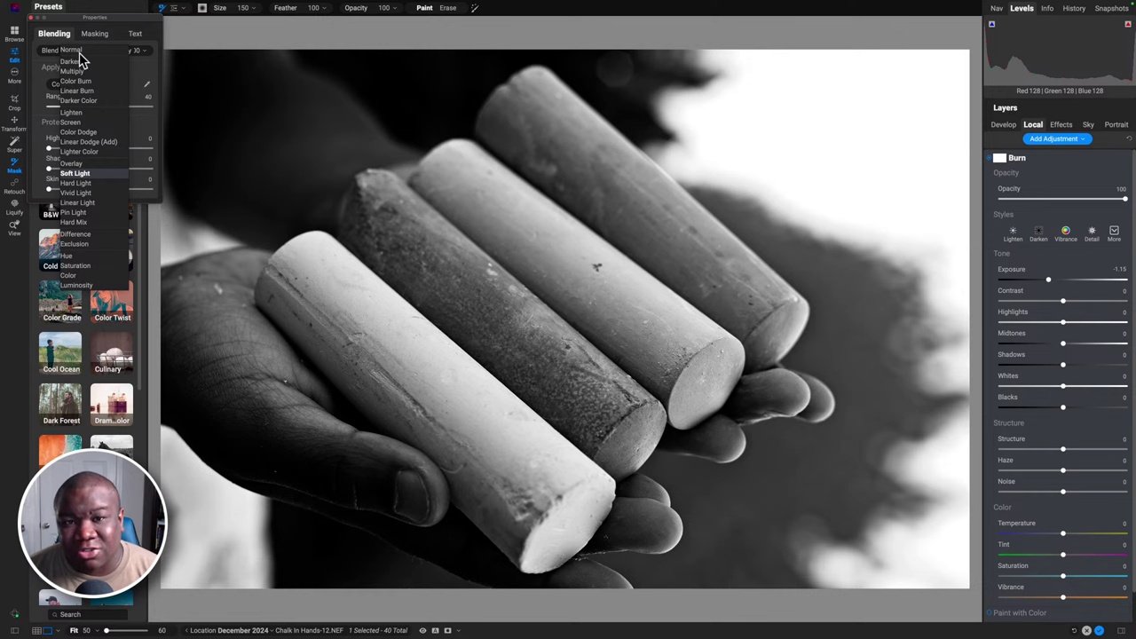
key("Down")
key("Down")
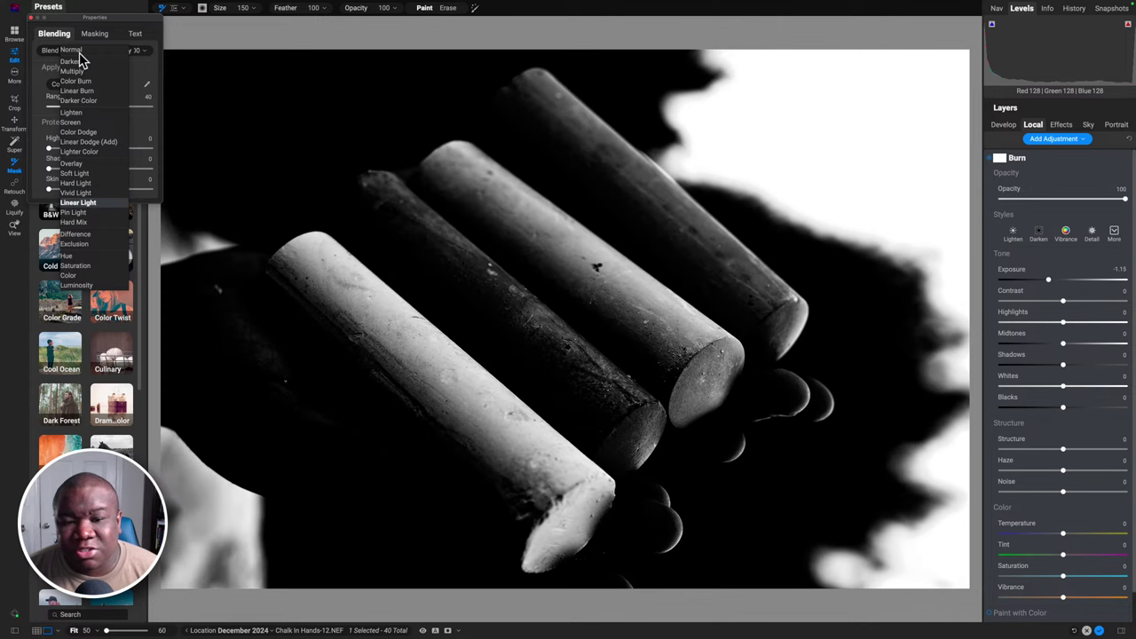
key("Down")
key("Down")
key("Down")
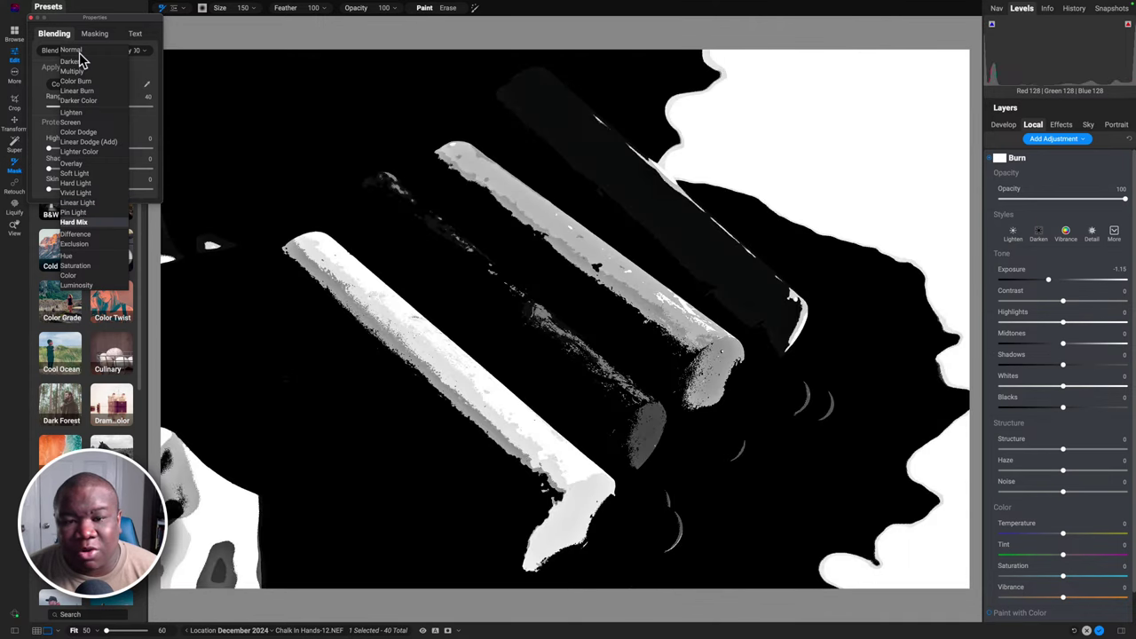
key("Up")
key("Down")
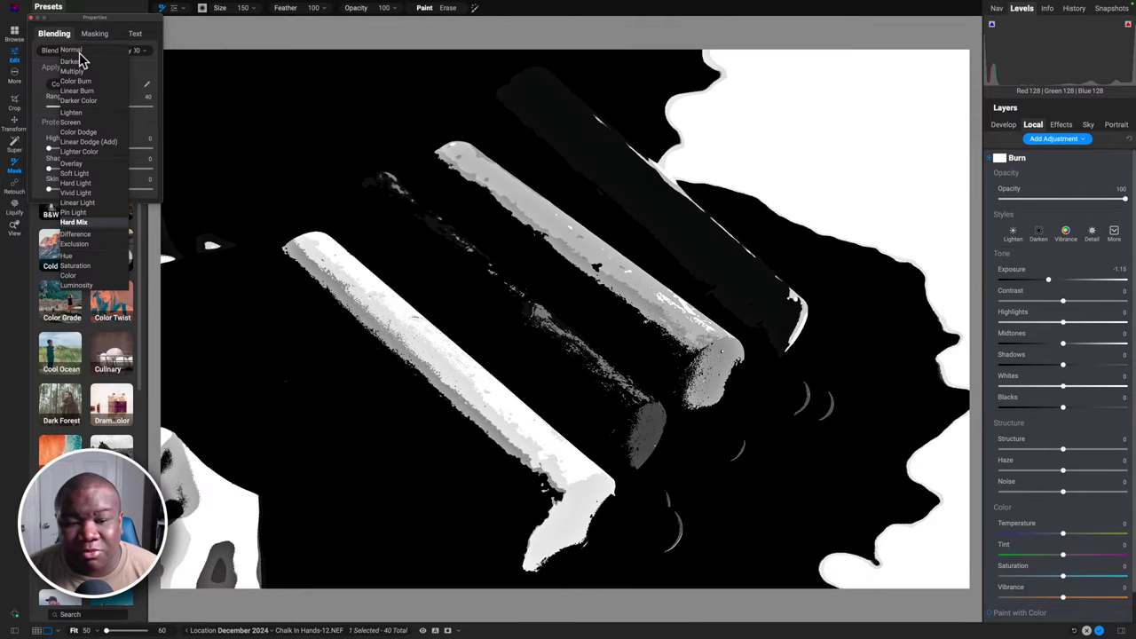
Set the Burn adjustment's blend mode to Soft Light and protect its Highlights at 69
key("Up")
key("Up")
key("Up")
key("Up")
key("Up")
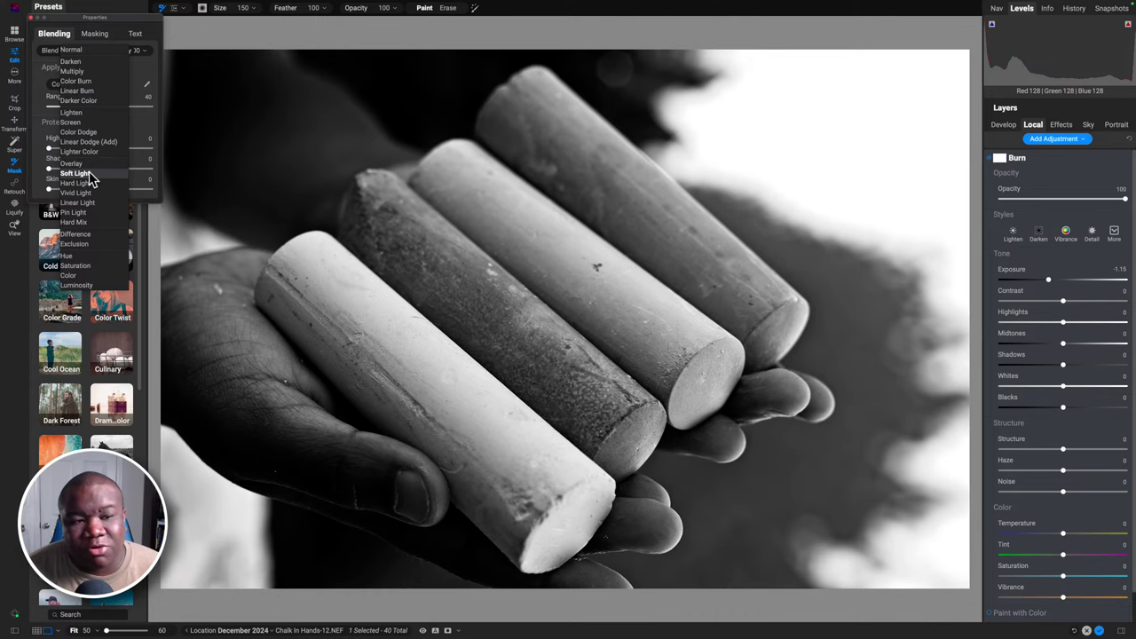
left_click(89, 174)
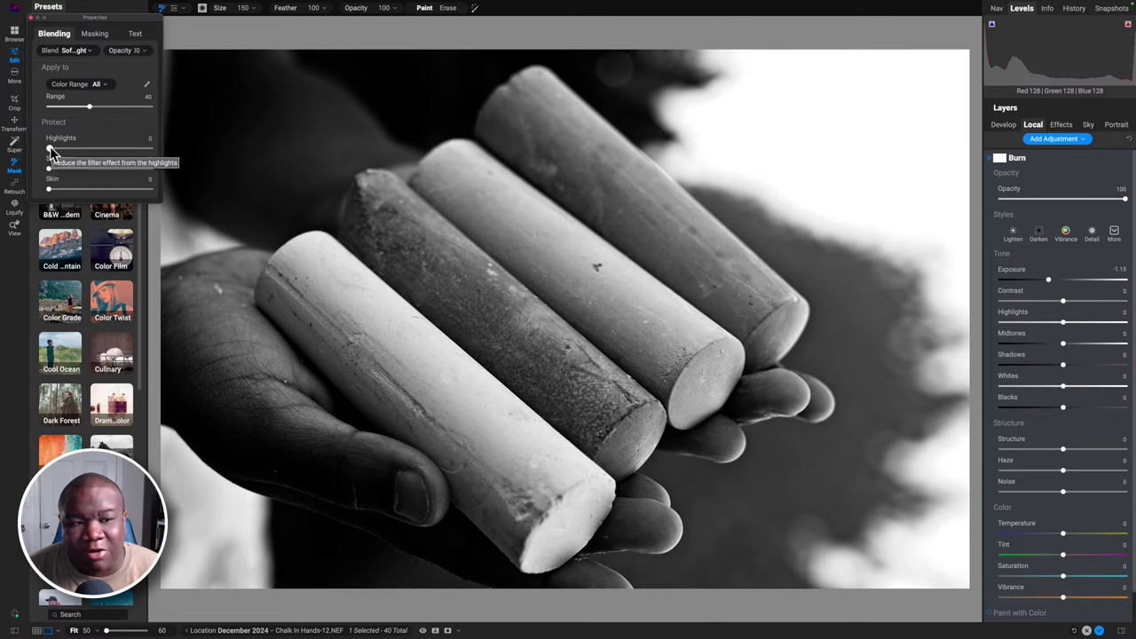
left_click_drag(51, 149, 121, 154)
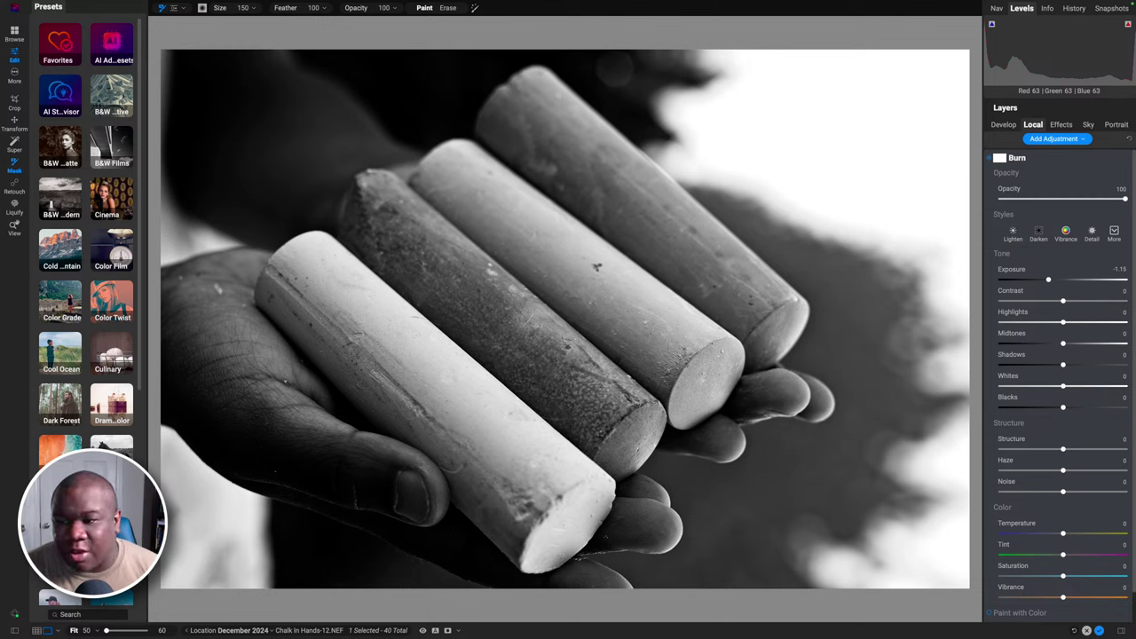
Toggle the Burn adjustment off and on to compare its effect on the photo
left_click(994, 159)
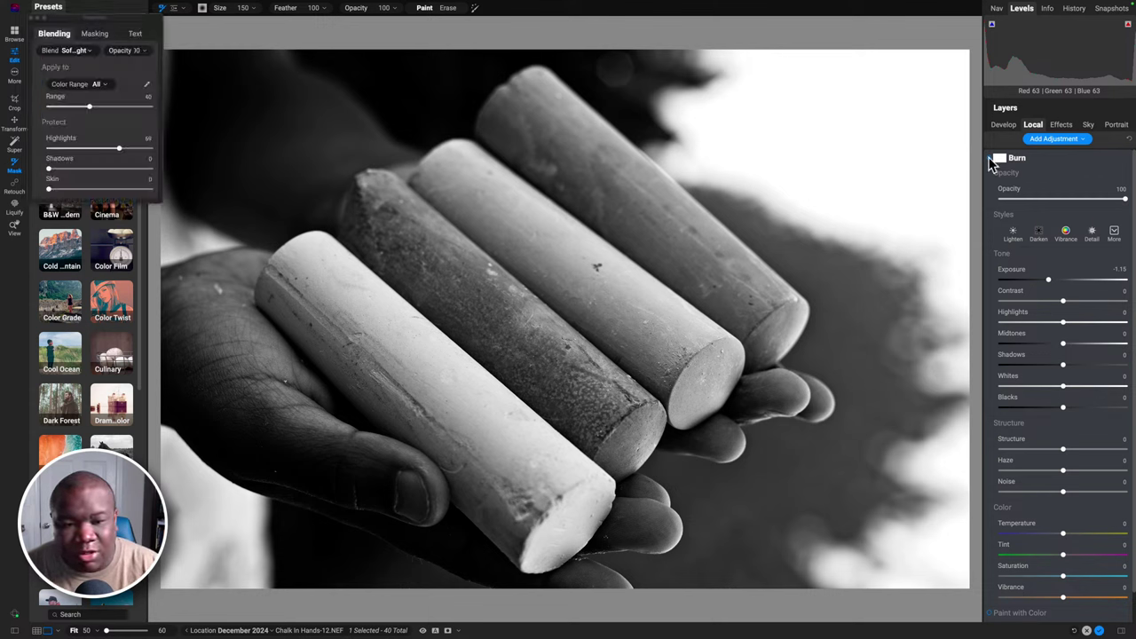
left_click(992, 162)
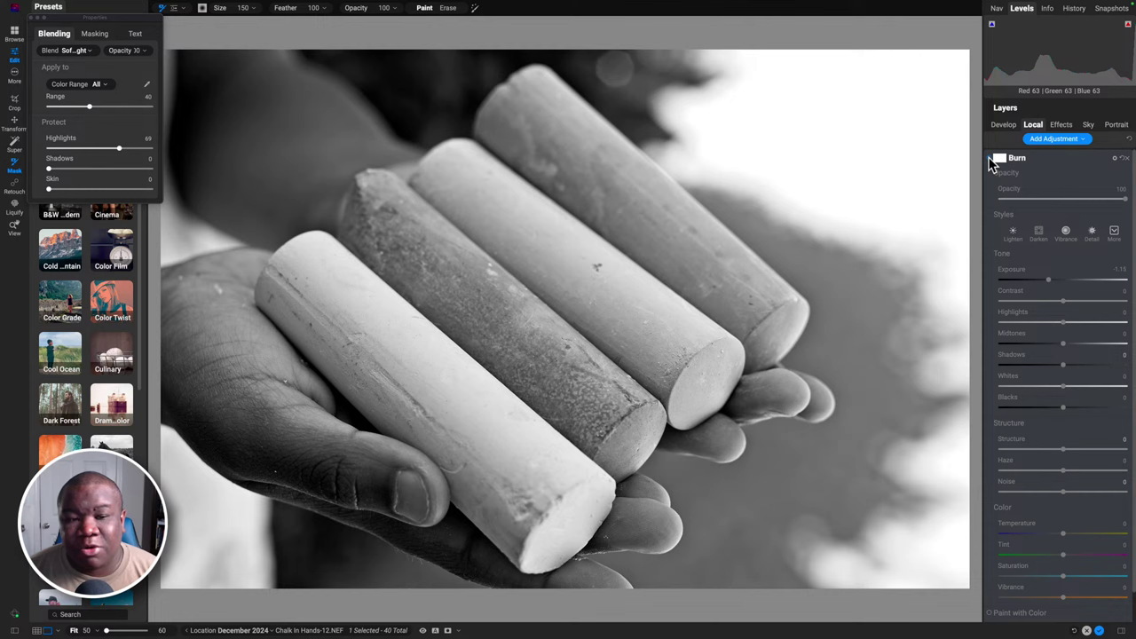
left_click(992, 160)
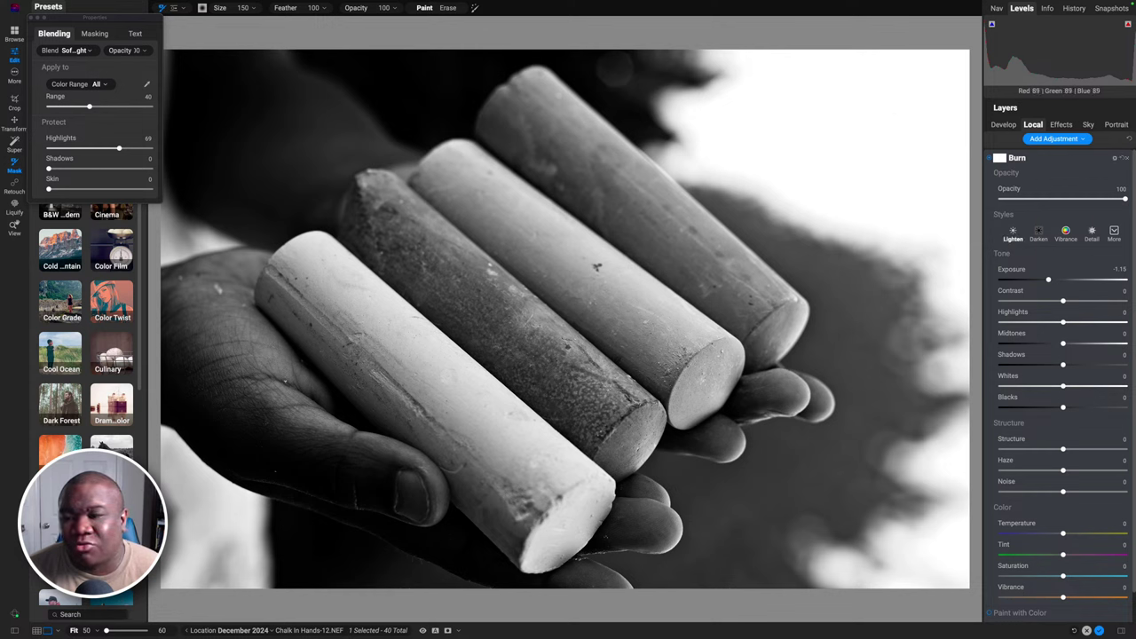
Collapse Burn, add a new local adjustment, and place a Linear Right gradient mask over the bright background
left_click(1036, 159)
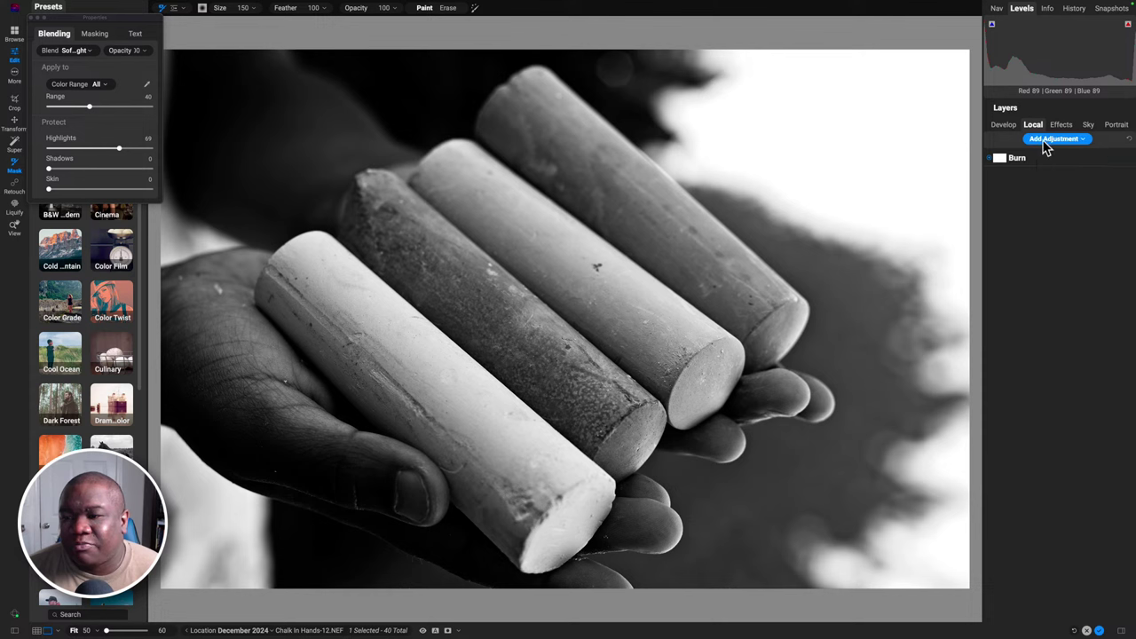
left_click(1047, 142)
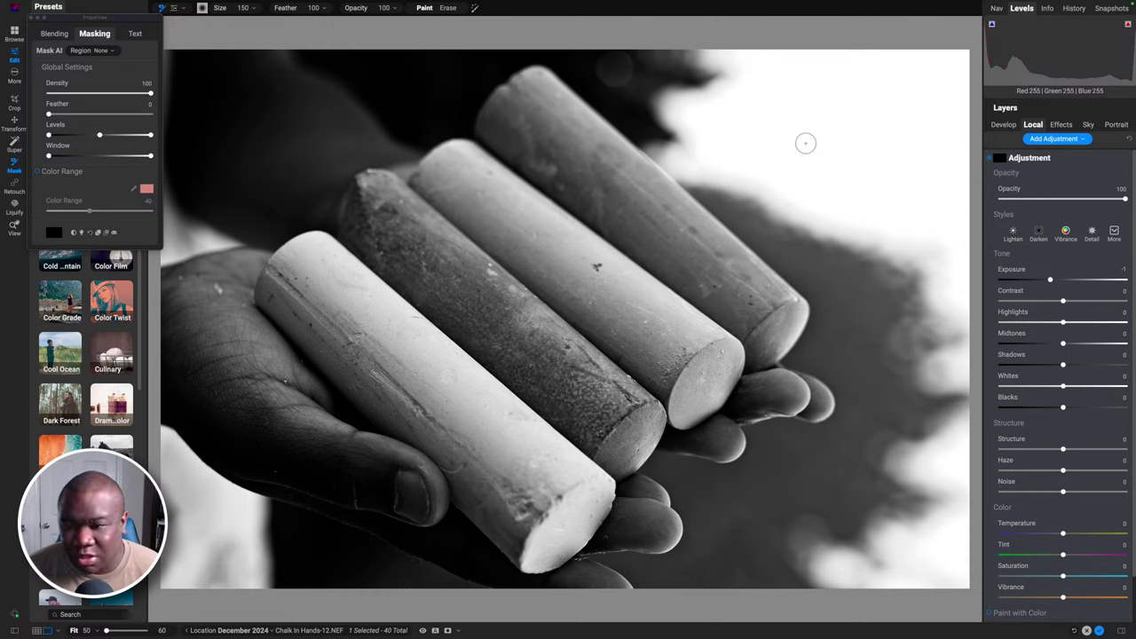
left_click(184, 13)
left_click(188, 30)
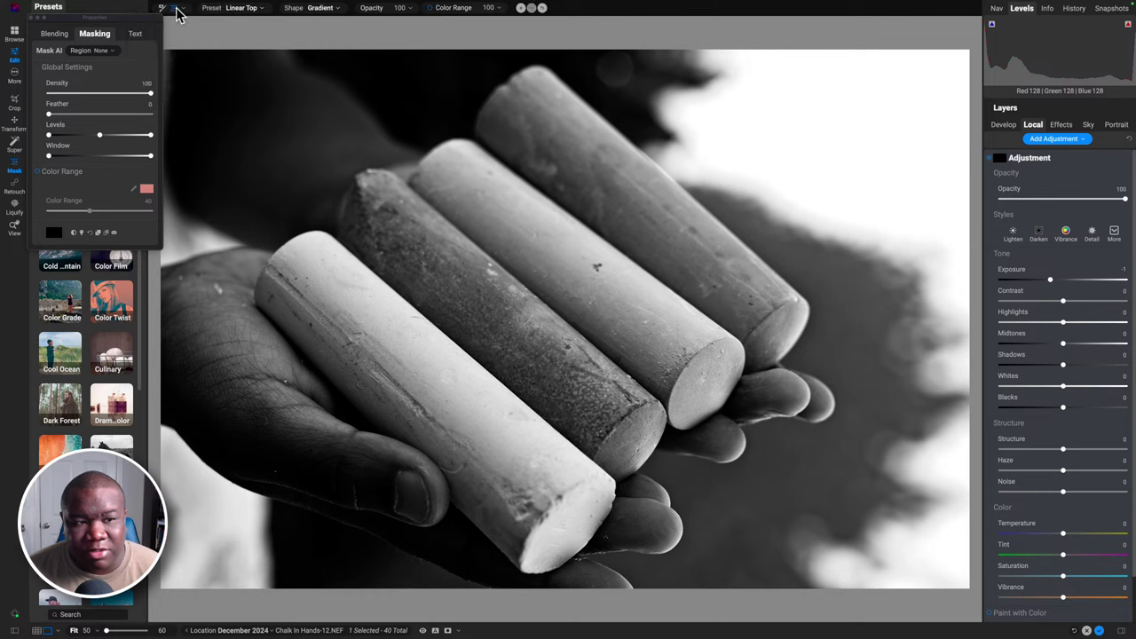
left_click(247, 10)
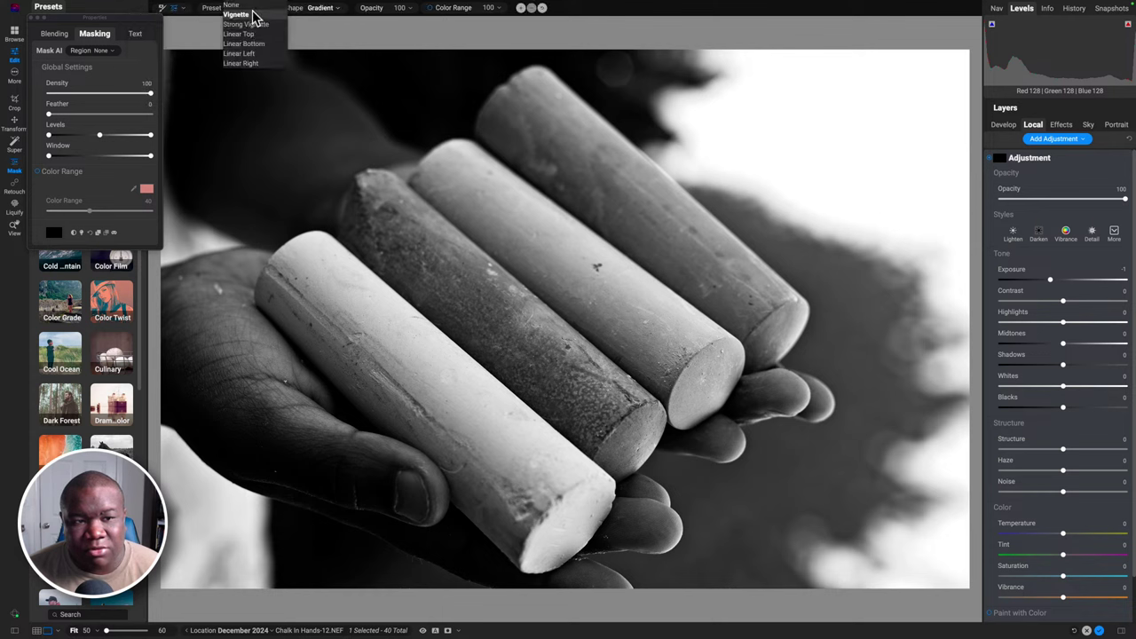
left_click(254, 63)
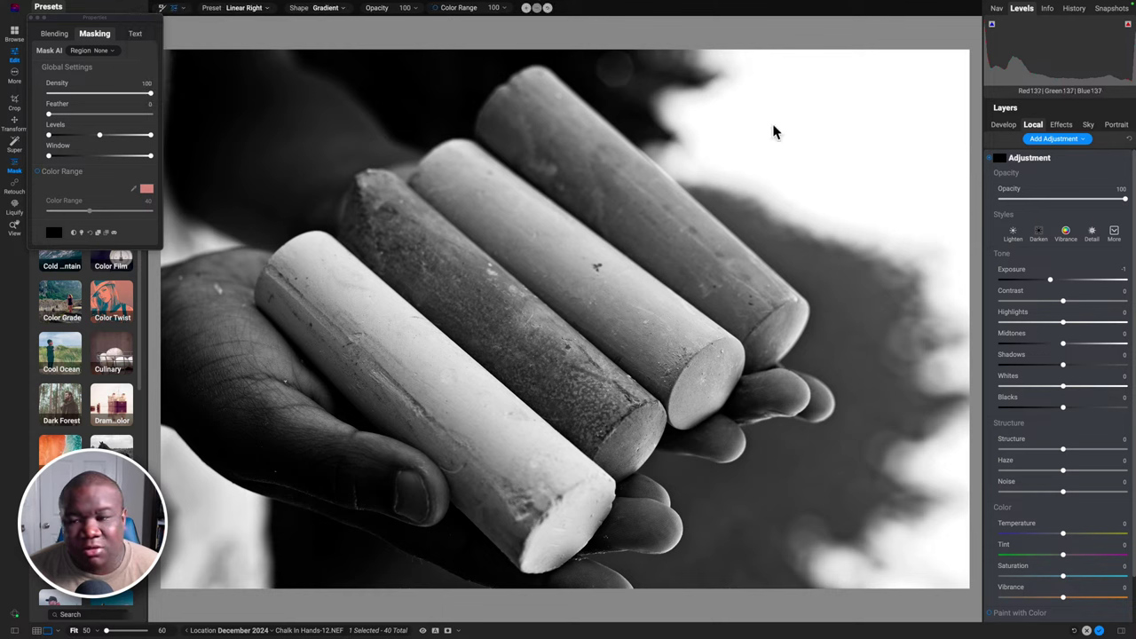
left_click(818, 130)
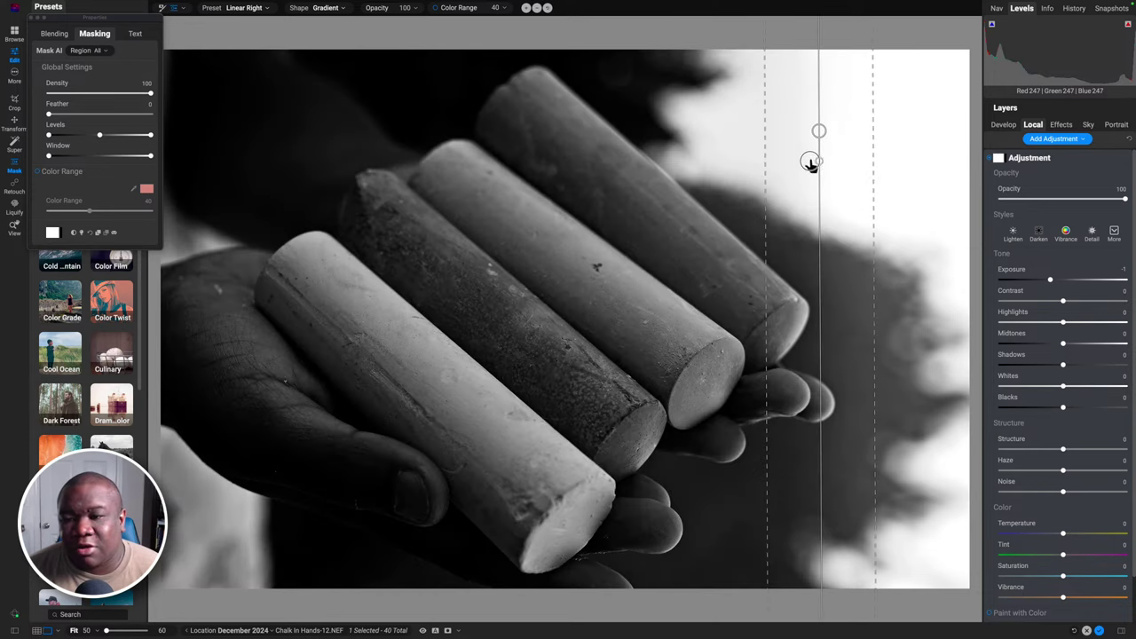
Angle and position the gradient mask diagonally along the uppermost chalk stick, and widen its transition
left_click_drag(810, 162, 767, 186)
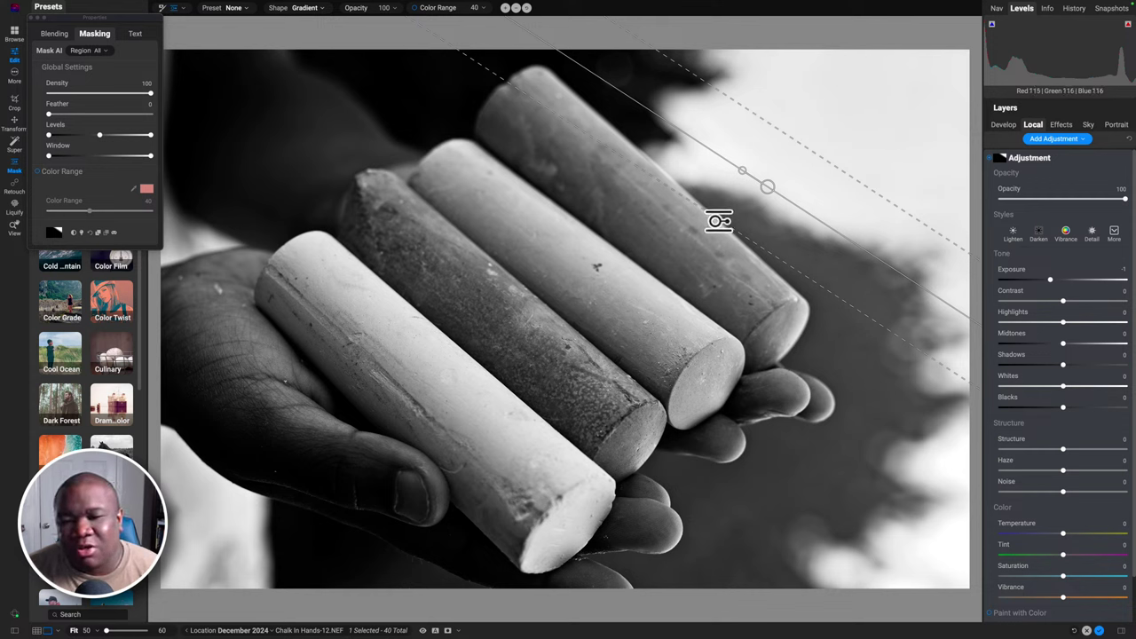
left_click_drag(719, 221, 699, 241)
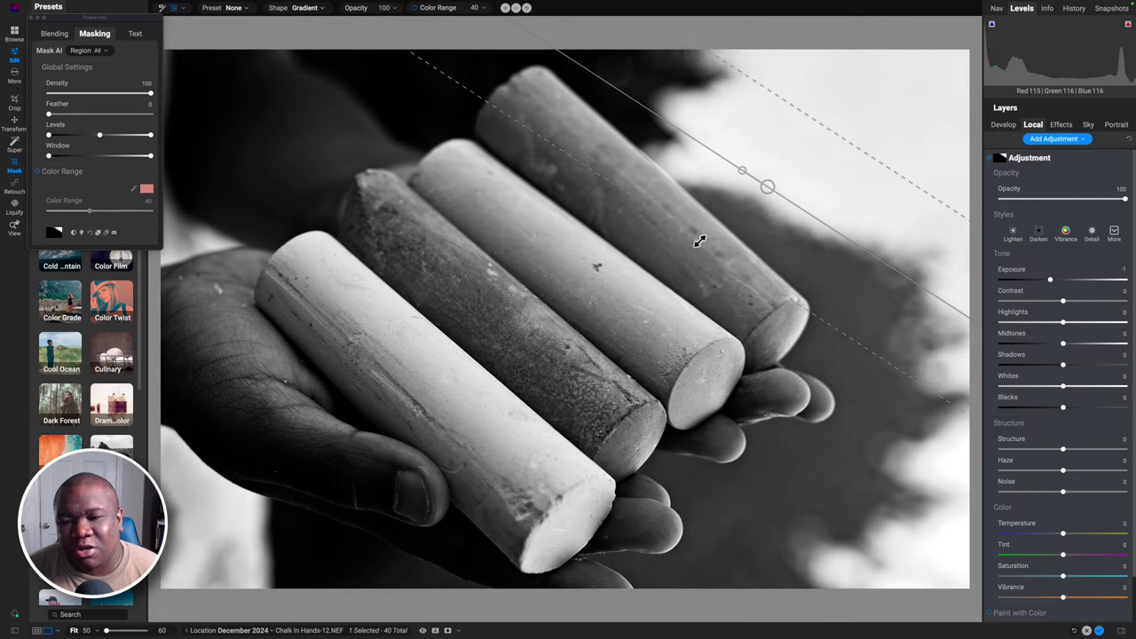
left_click_drag(763, 187, 755, 197)
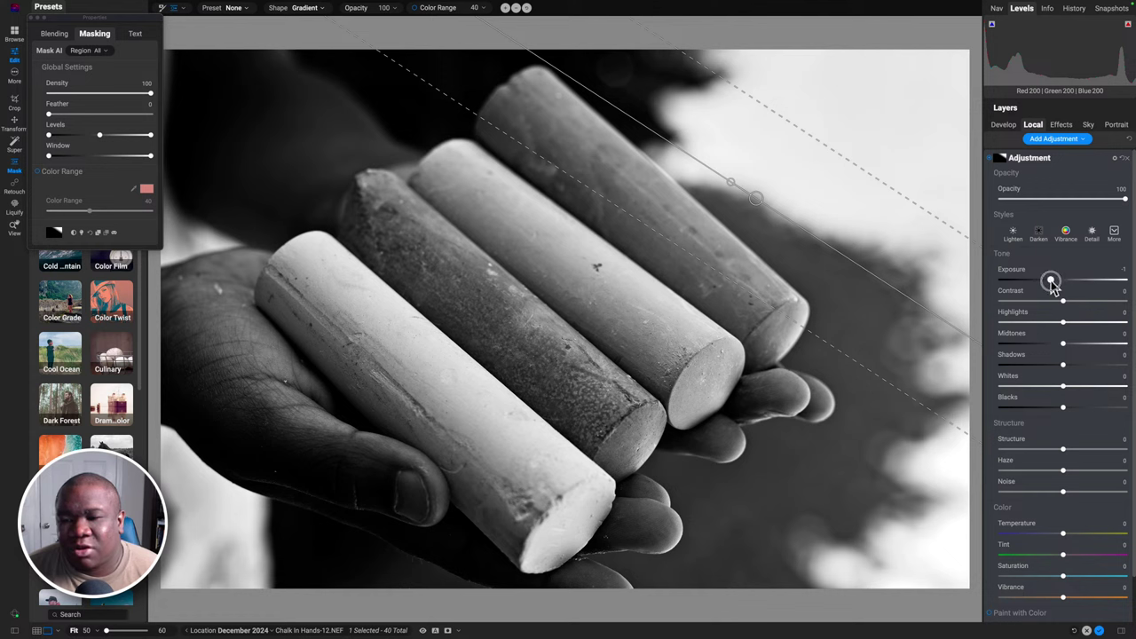
Lower the gradient-masked adjustment's Exposure to -1.16, collapse it, and rename it Corner Darken
left_click_drag(1052, 282, 1049, 284)
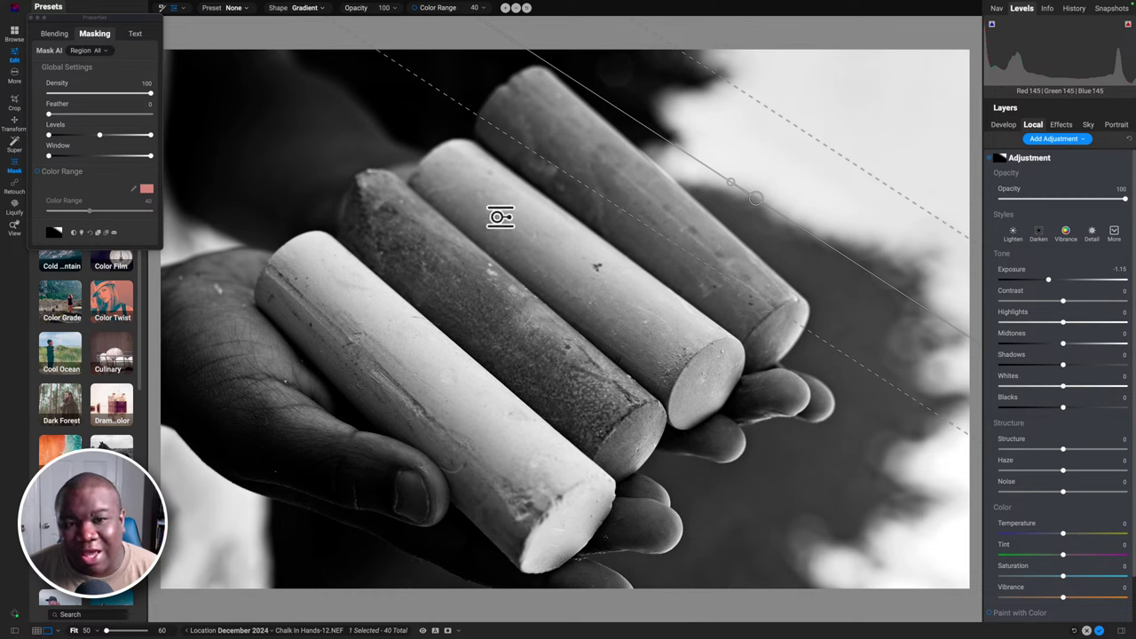
left_click(1043, 161)
double_click(1046, 160)
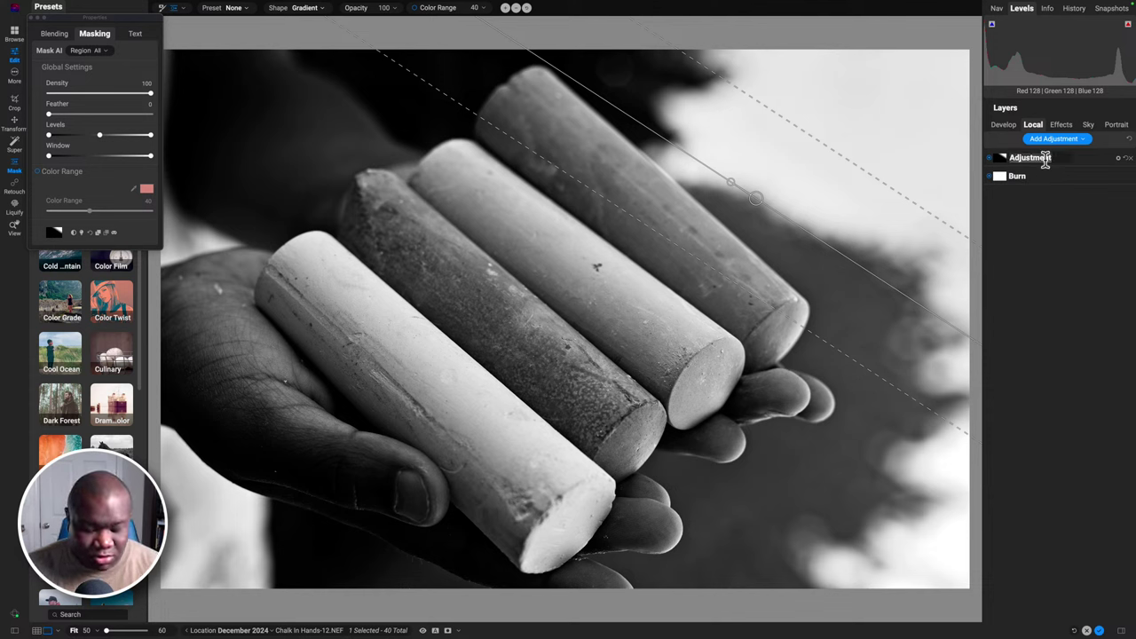
type("Corner Darken")
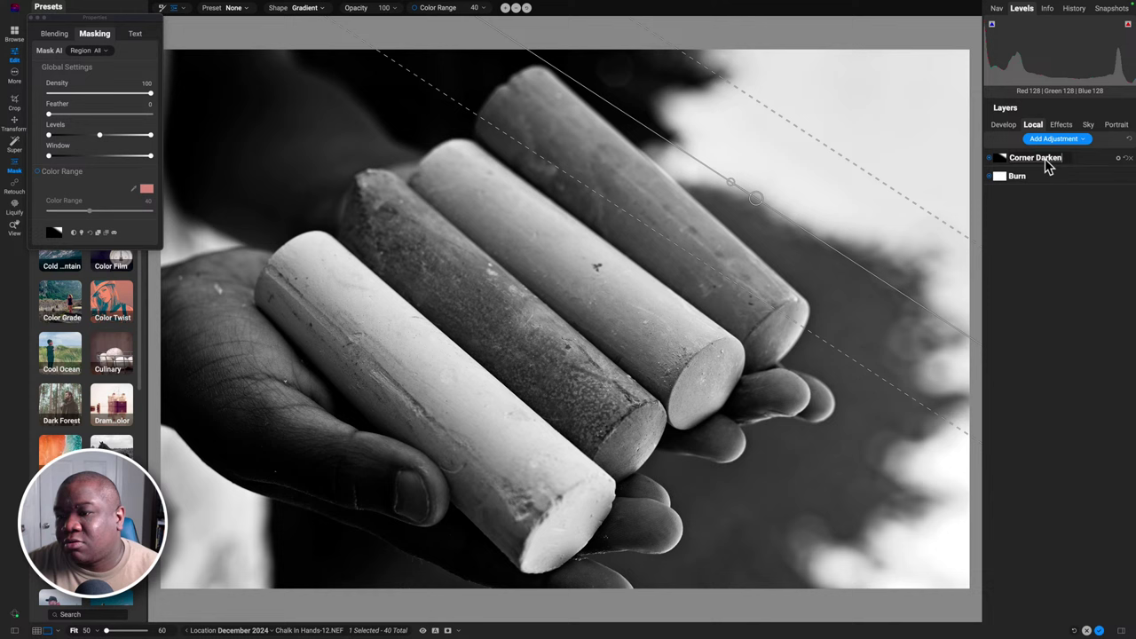
key("Return")
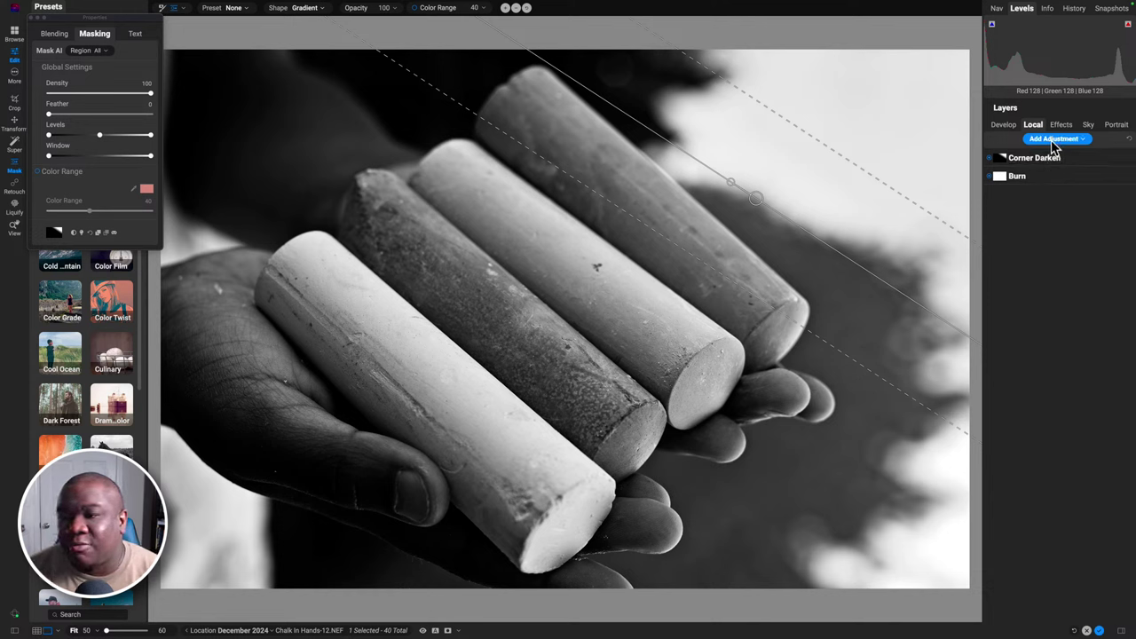
Add a new local adjustment with Exposure 0.5, Midtones 12 and Whites 8
left_click(1053, 140)
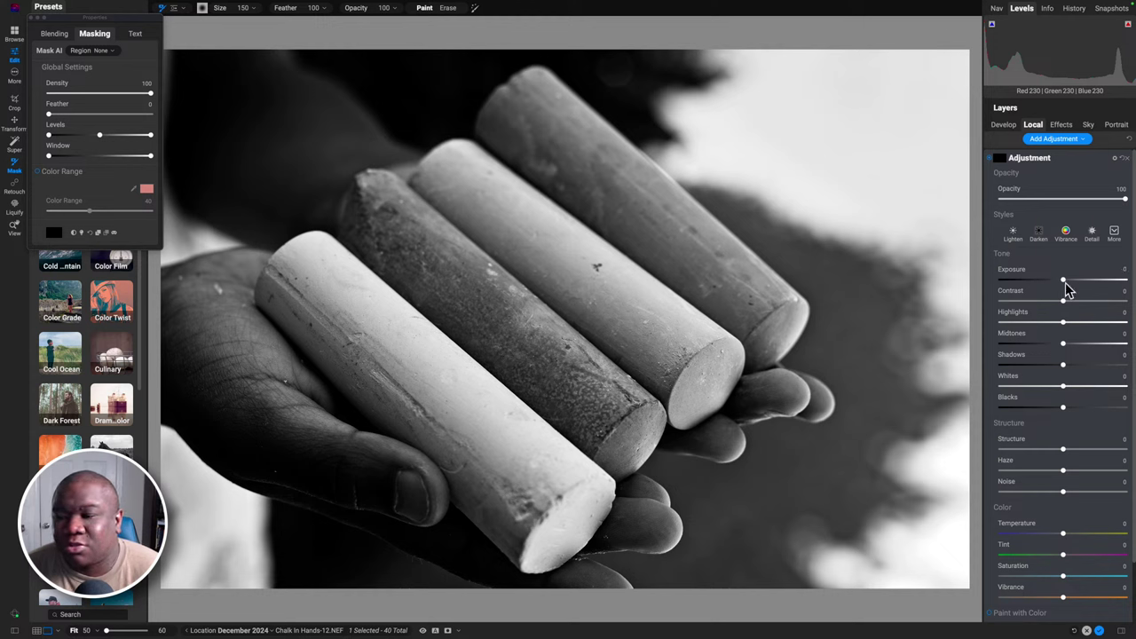
left_click_drag(1061, 281, 1068, 283)
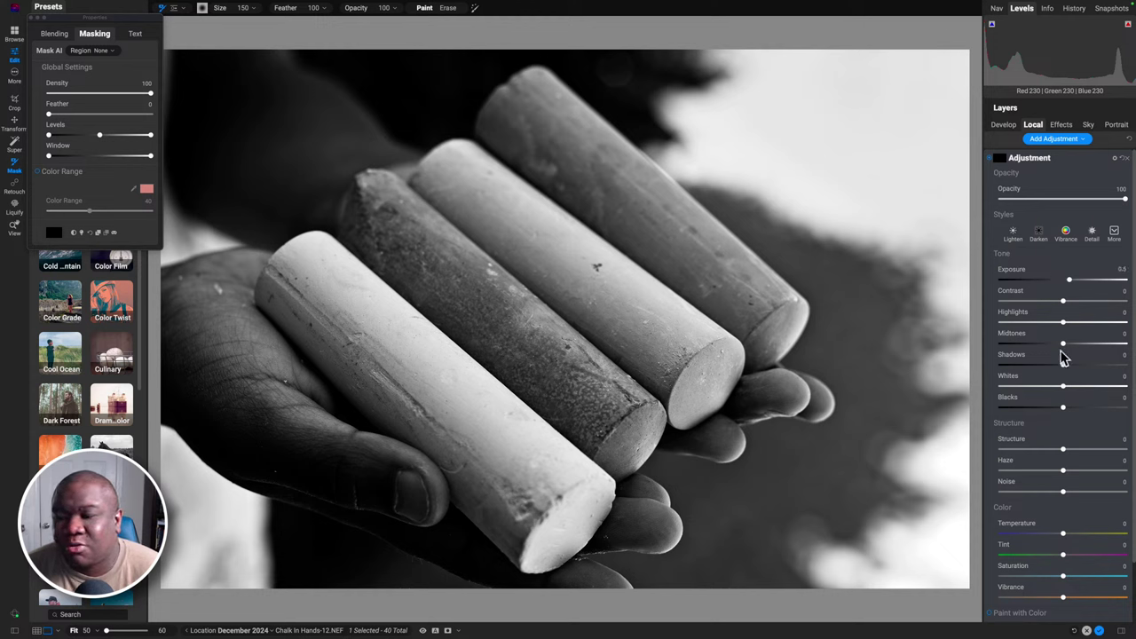
left_click_drag(1064, 350, 1072, 349)
left_click_drag(1063, 387, 1069, 387)
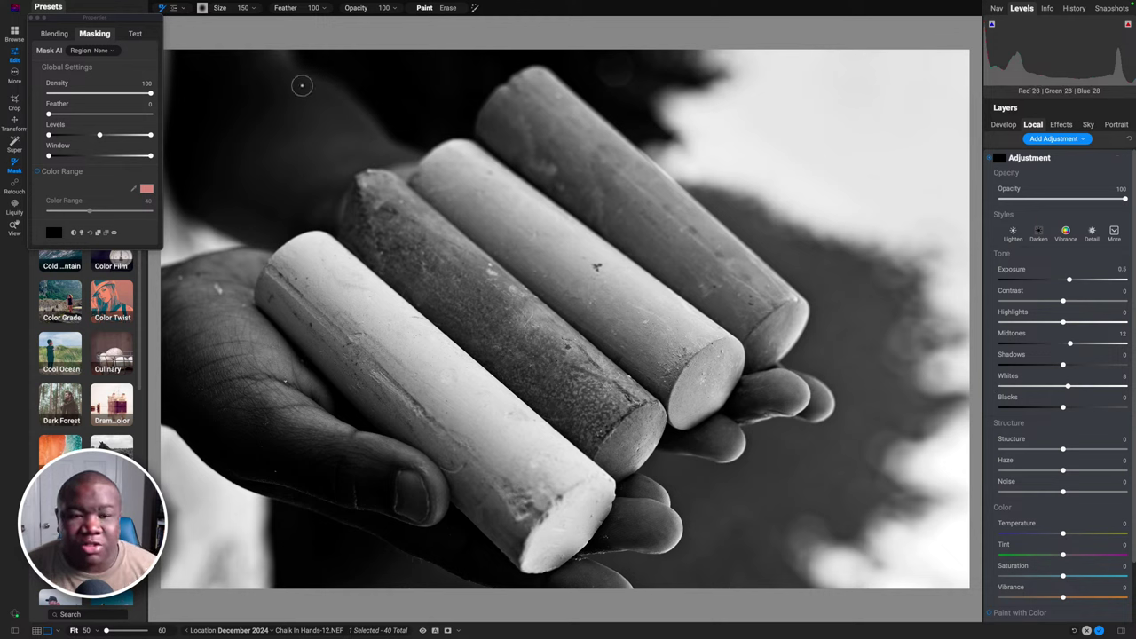
Reduce the masking brush opacity to 30 and paint the lightening over the frontmost chalk stick at brush sizes 350 to 400
key("bracketright")
key("bracketright")
key("bracketright")
key("bracketright")
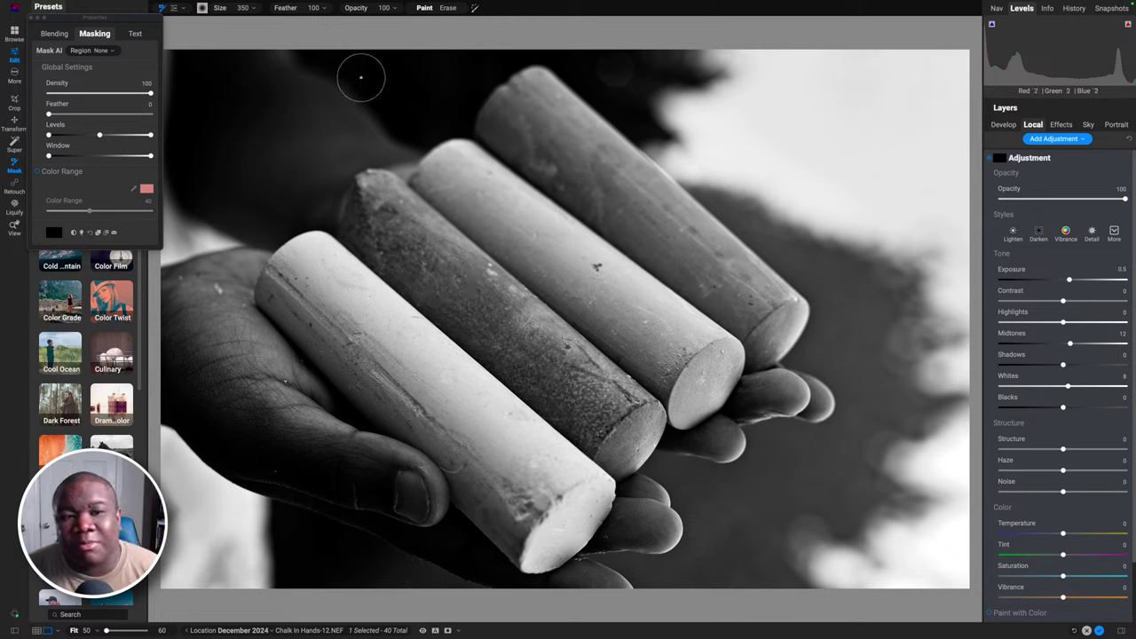
left_click_drag(360, 10, 310, 16)
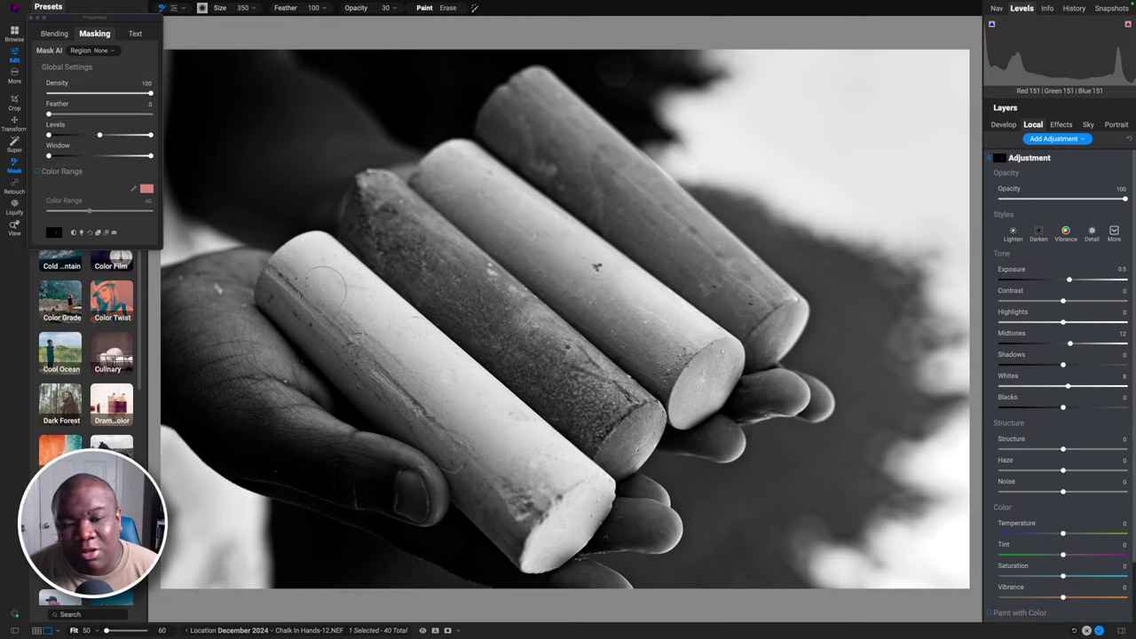
key("bracketright")
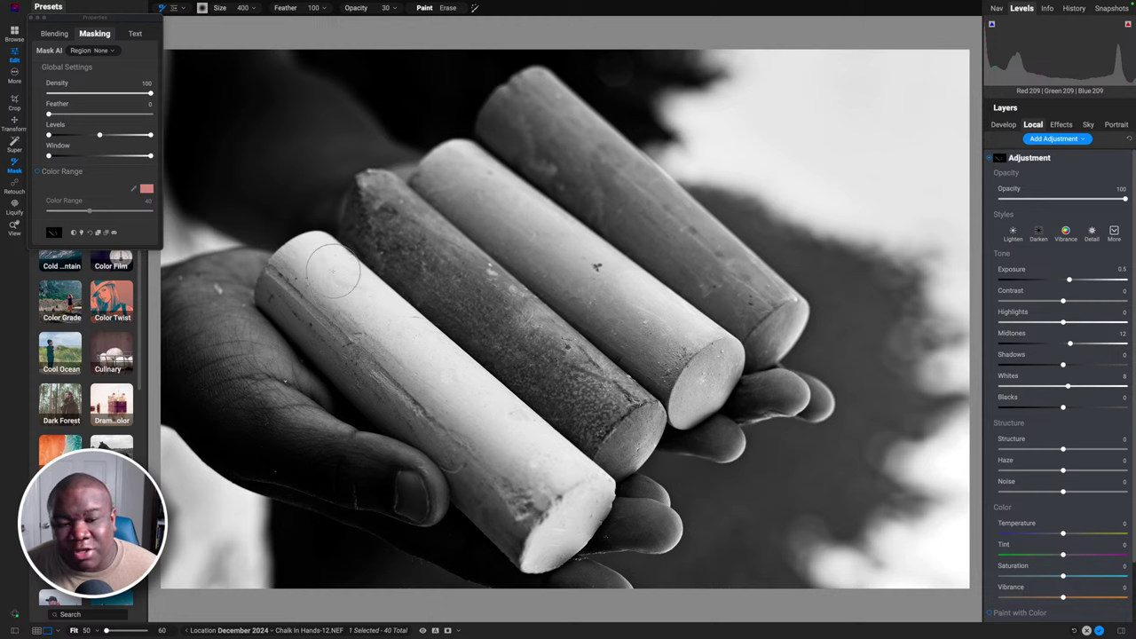
key("bracketleft")
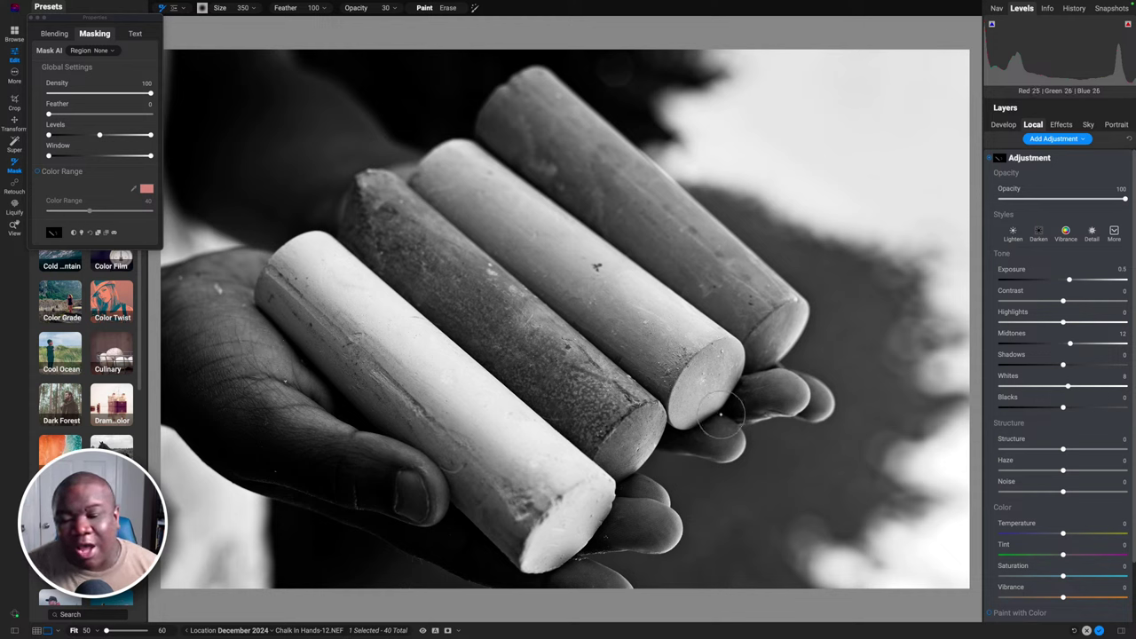
Paint the lightening onto the neighbouring chalk sticks, varying the brush size between 100 and 300 to suit each area
key("bracketleft")
key("bracketleft")
key("bracketleft")
key("bracketleft")
key("bracketleft")
key("bracketleft")
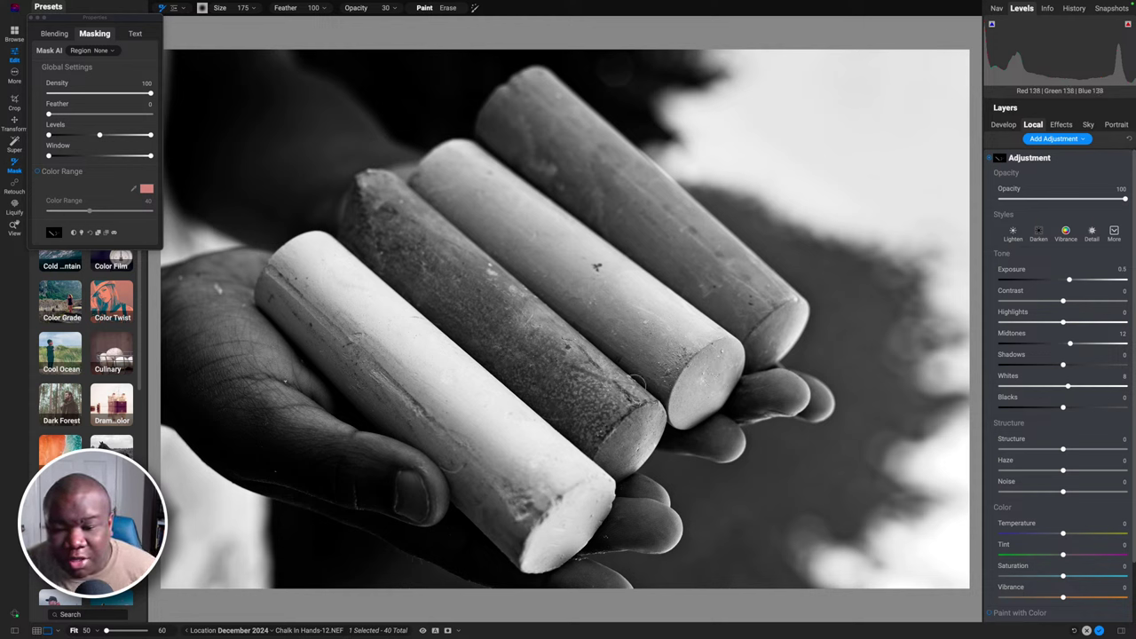
key("bracketright")
key("bracketright")
key("bracketright")
key("bracketright")
key("bracketright")
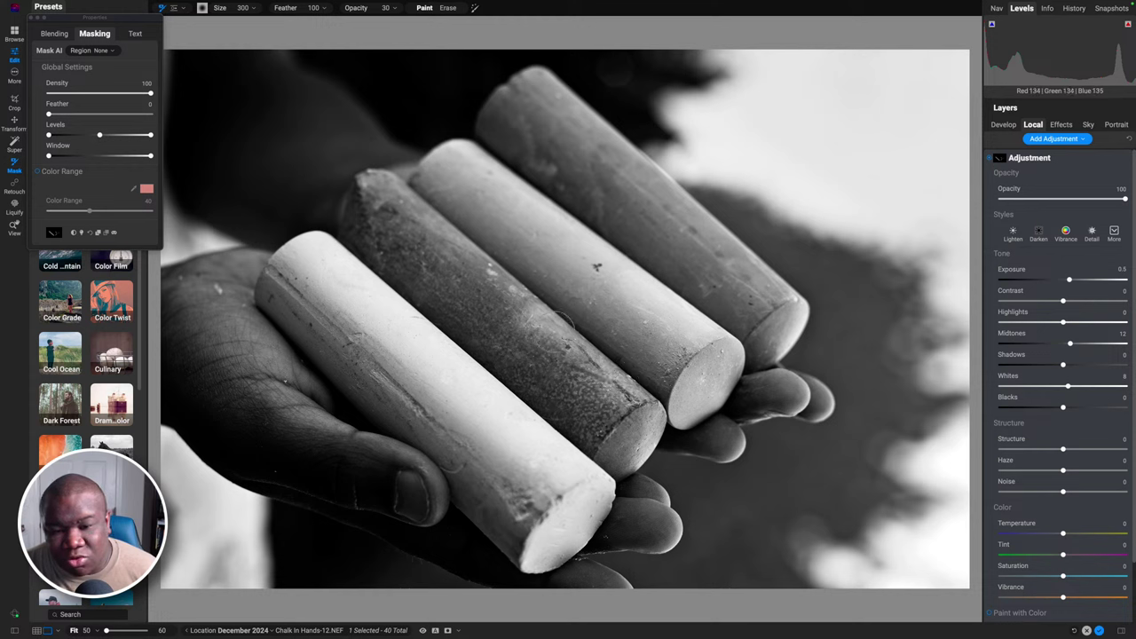
key("bracketleft")
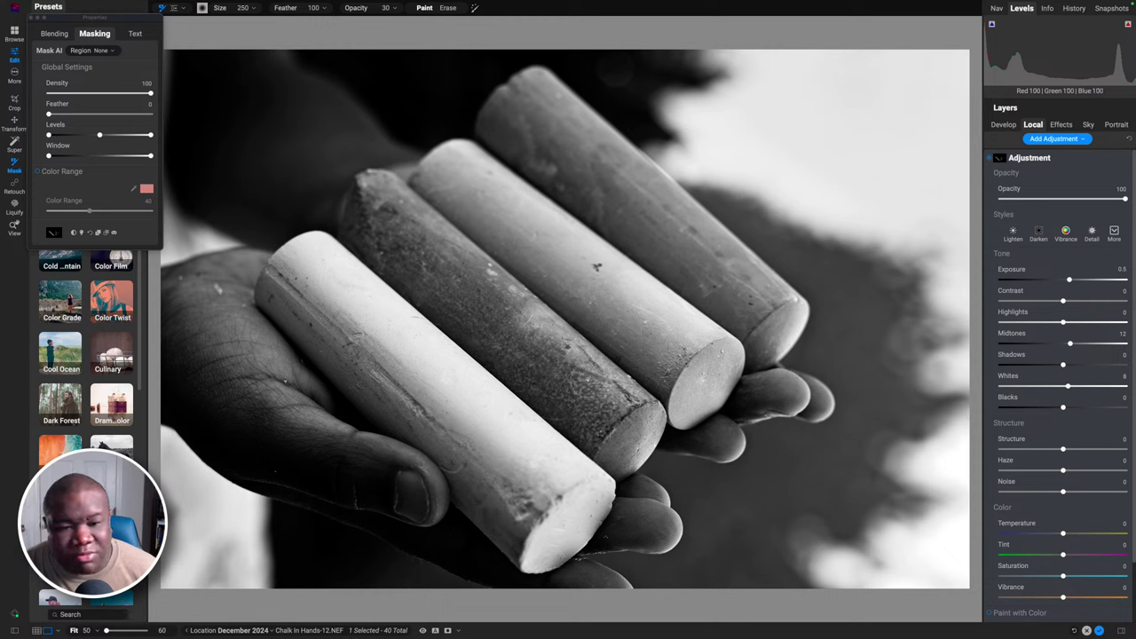
key("bracketleft")
key("bracketleft")
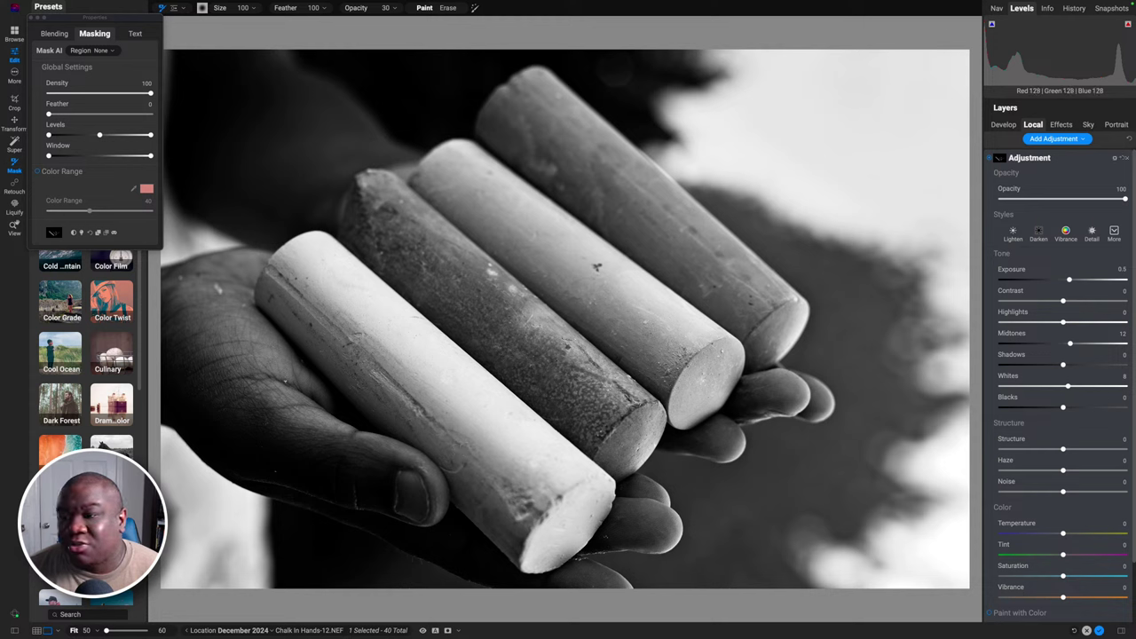
Rename the painted chalk adjustment Chalk Dodge and collapse it
double_click(1028, 160)
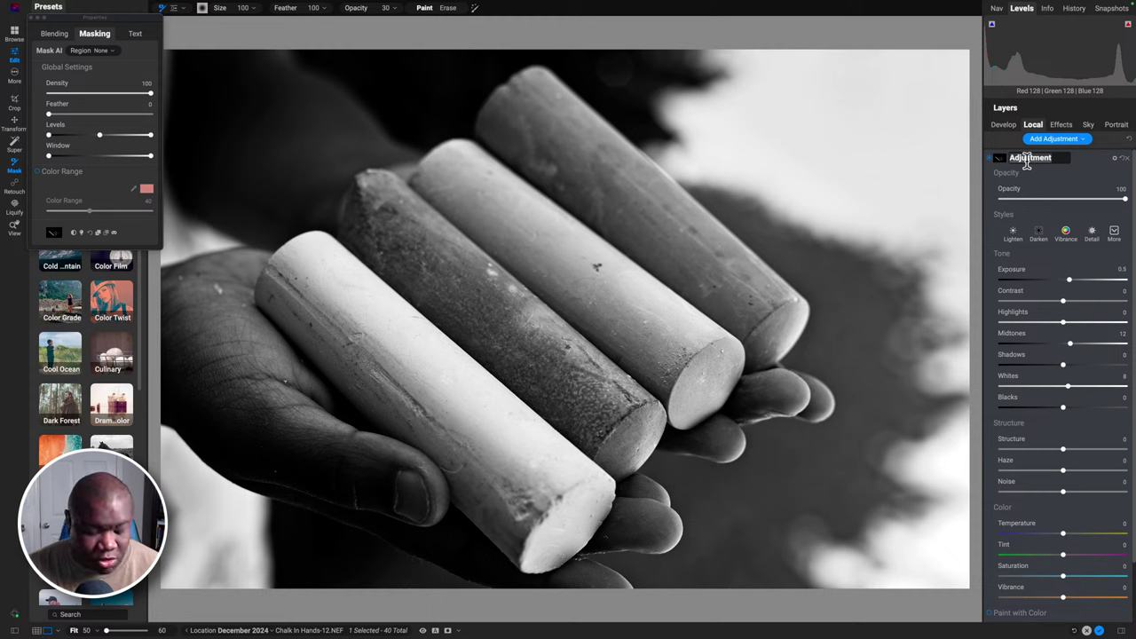
type("Chalk Dodge")
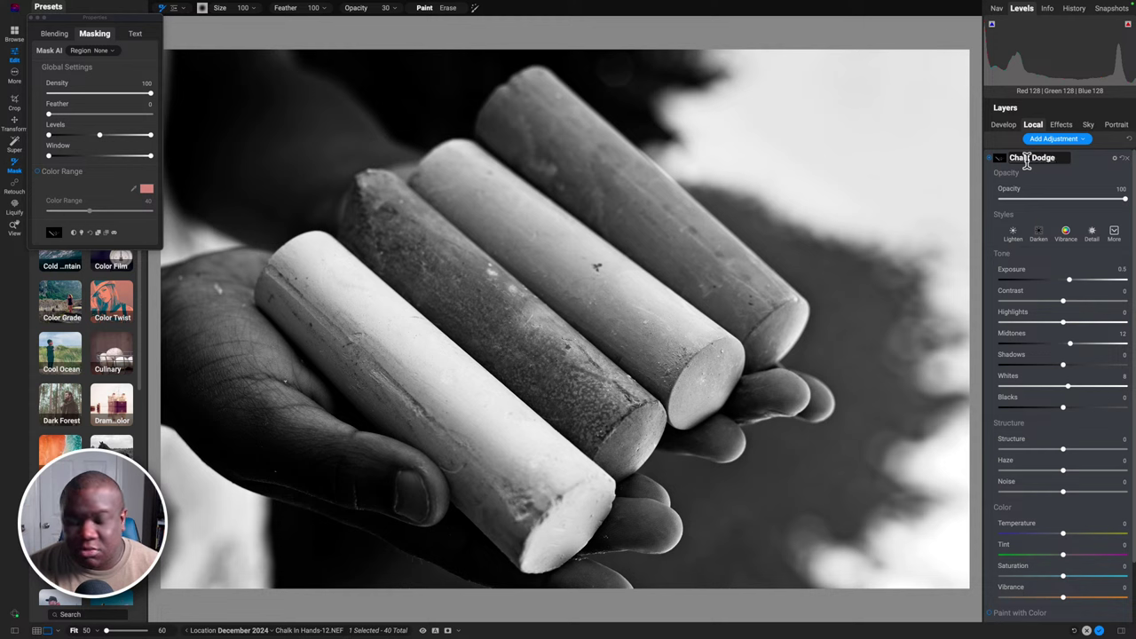
key("Return")
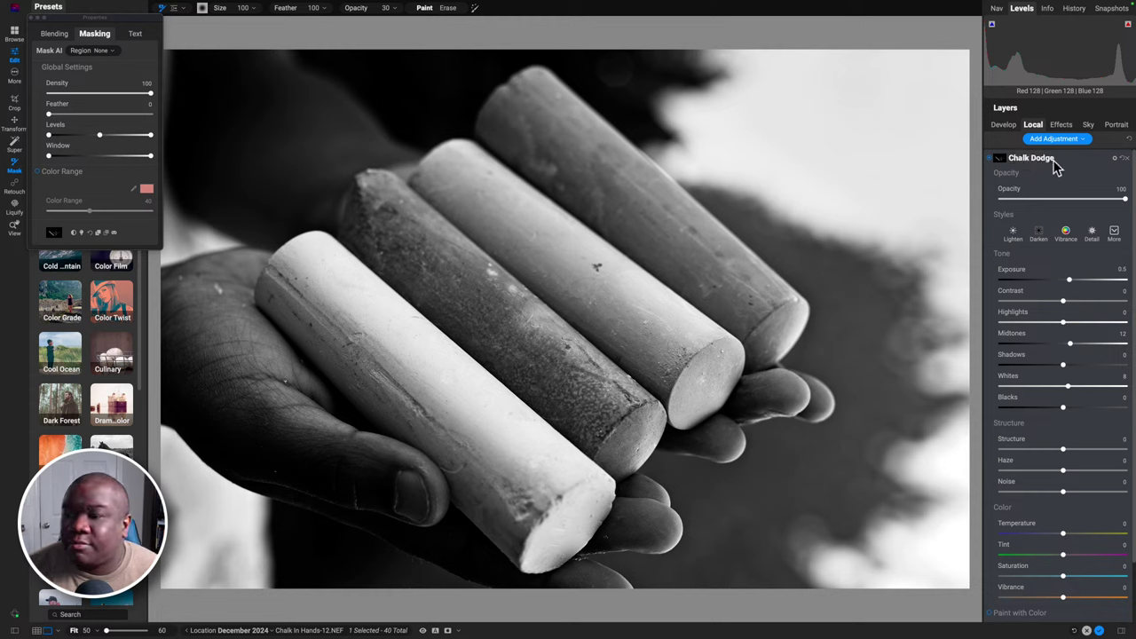
left_click(1057, 161)
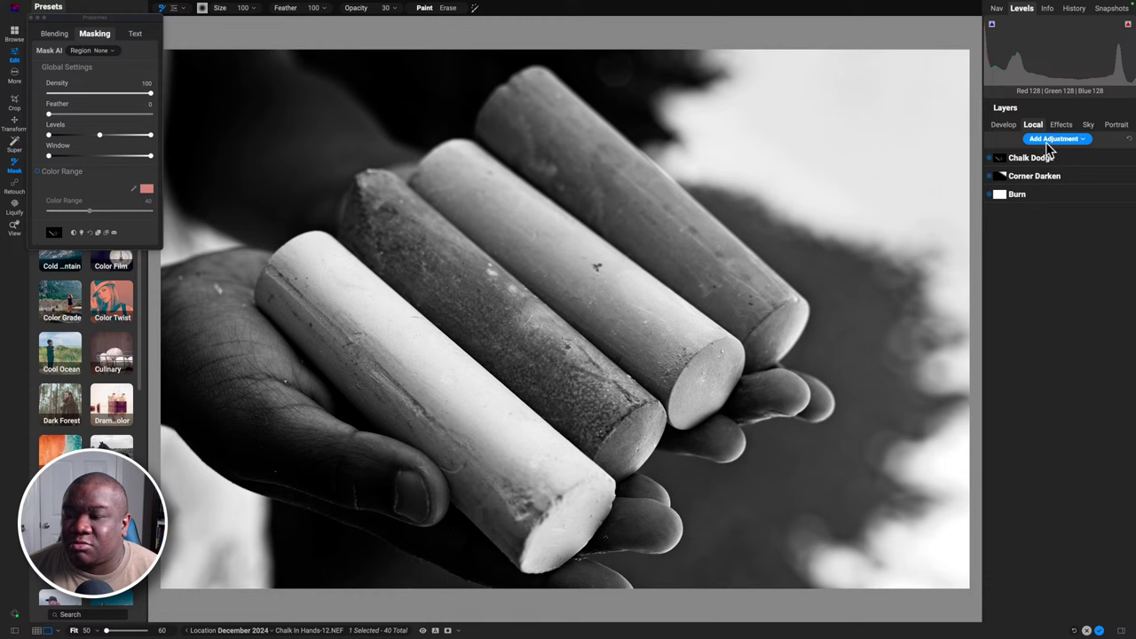
Add a local adjustment named Hand Dodge with Exposure 0, Highlights 8 and Midtones 29
left_click(1049, 144)
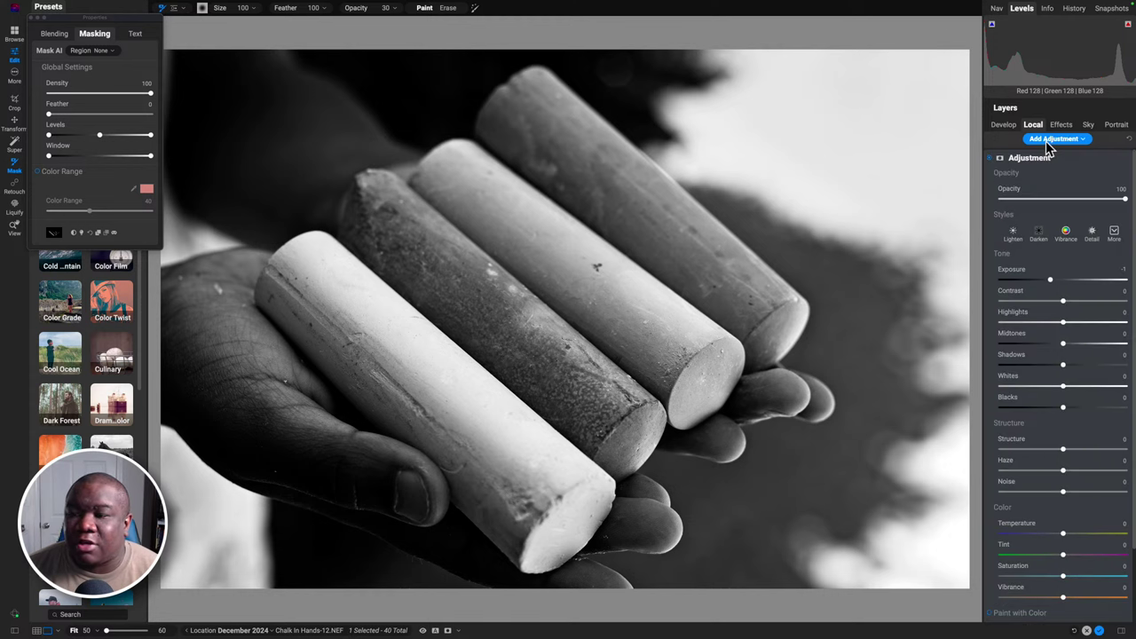
double_click(1027, 159)
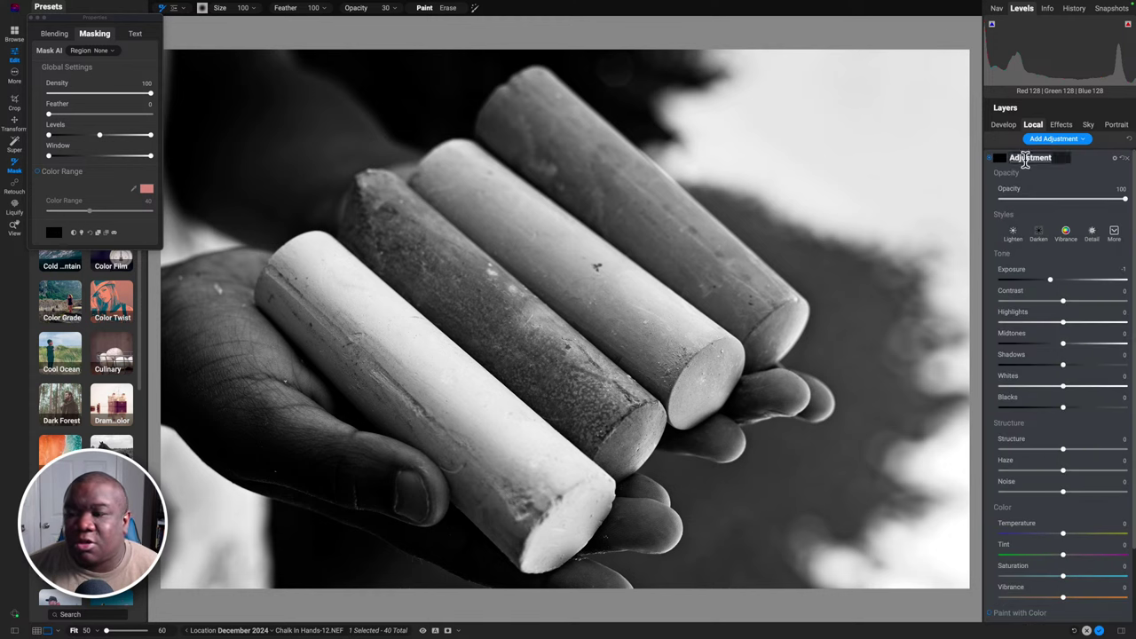
type("Han")
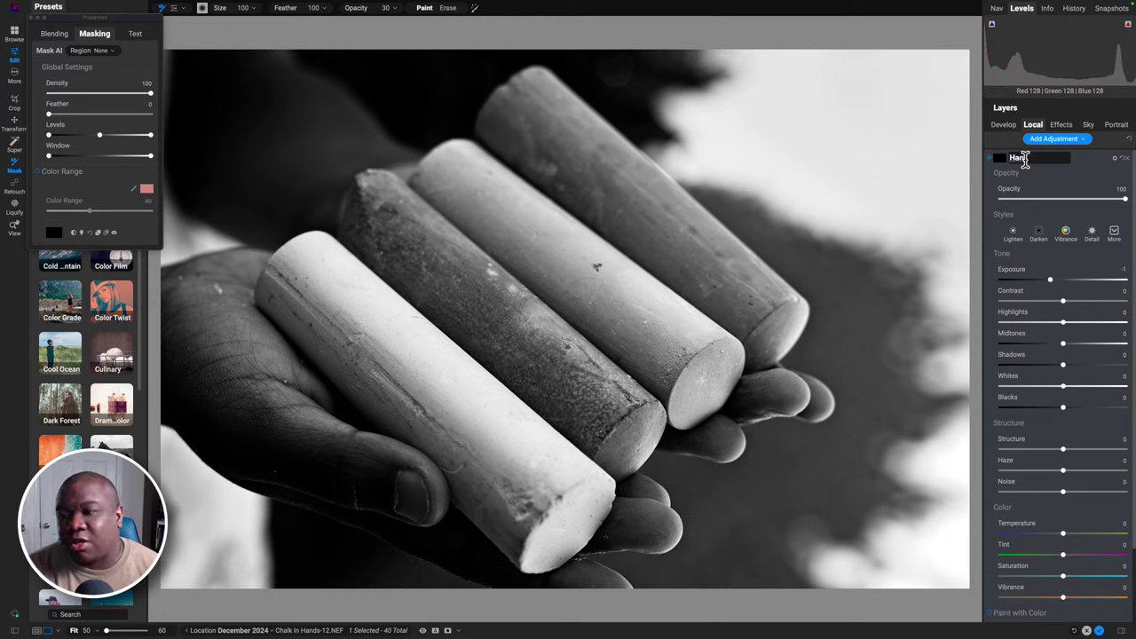
type("d Dodge")
key("Return")
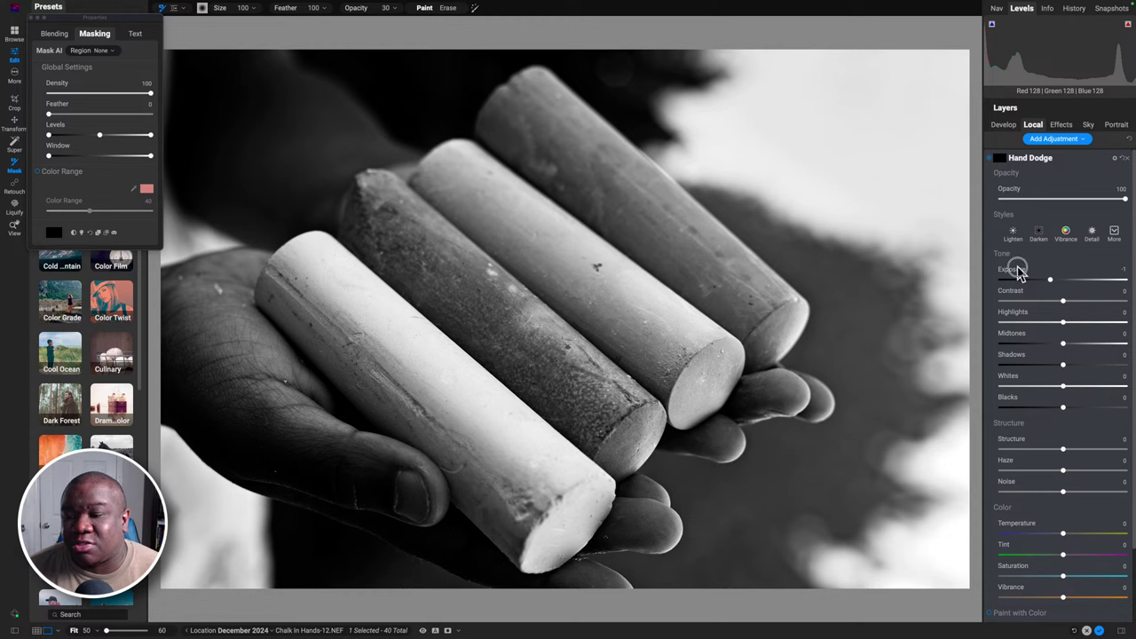
left_click_drag(1018, 271, 1061, 275)
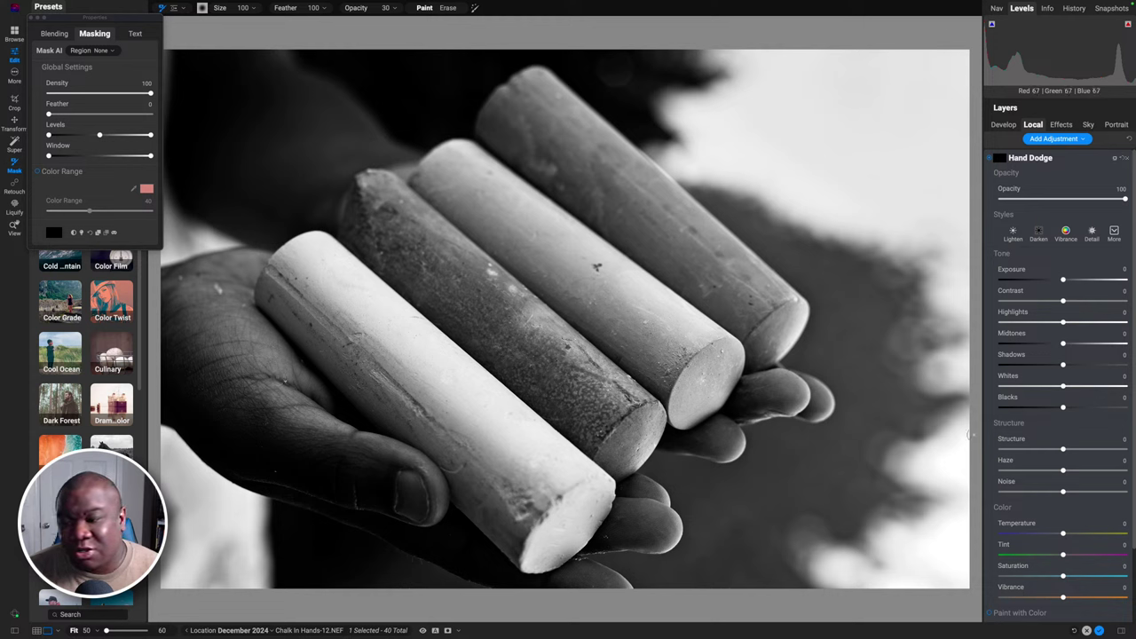
mouse_move(1066, 349)
left_mouse_down()
mouse_move(1081, 346)
mouse_move(1068, 327)
left_mouse_up()
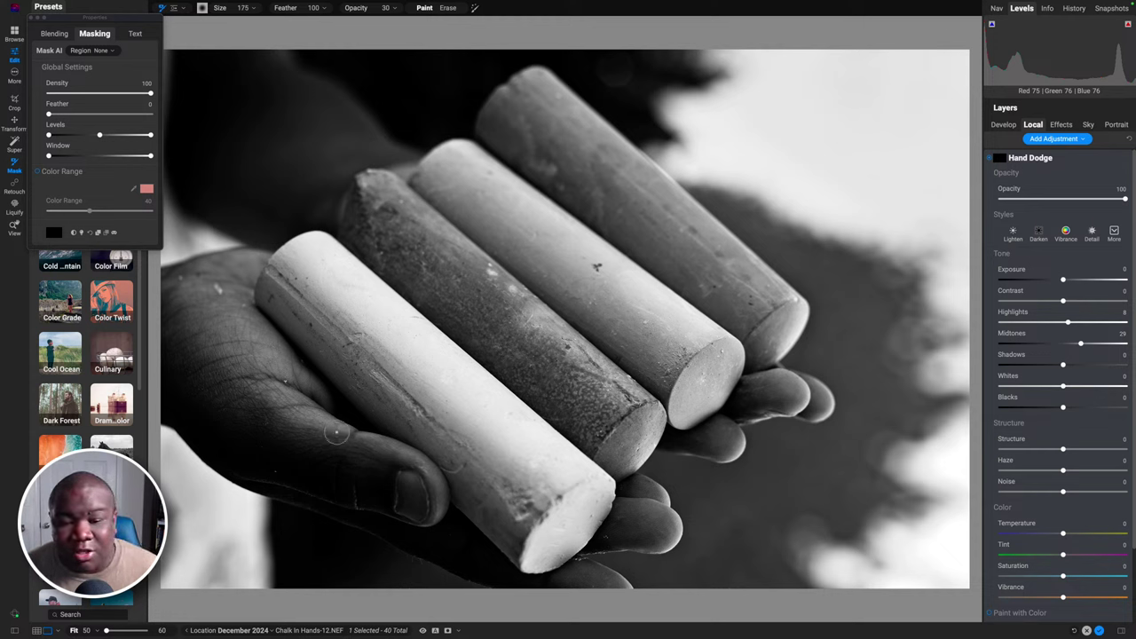
Paint Hand Dodge over the back of the hand and the thumb, using brush sizes from 350 to 500
key("bracketright")
key("bracketright")
key("bracketright")
key("bracketright")
key("bracketright")
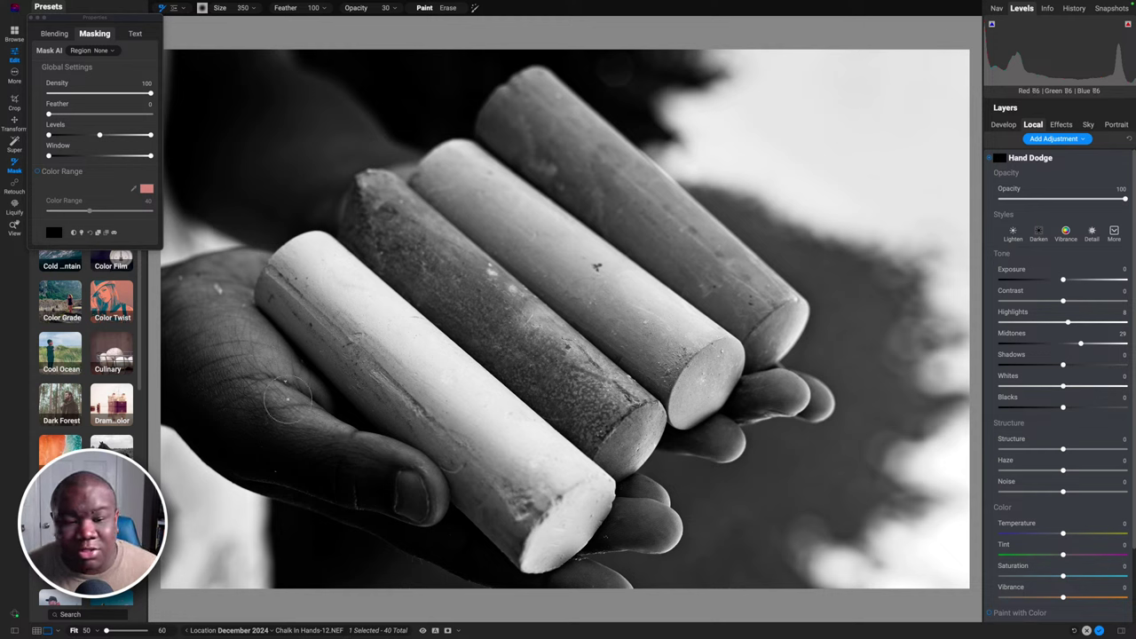
key("bracketright")
key("bracketright")
key("bracketright")
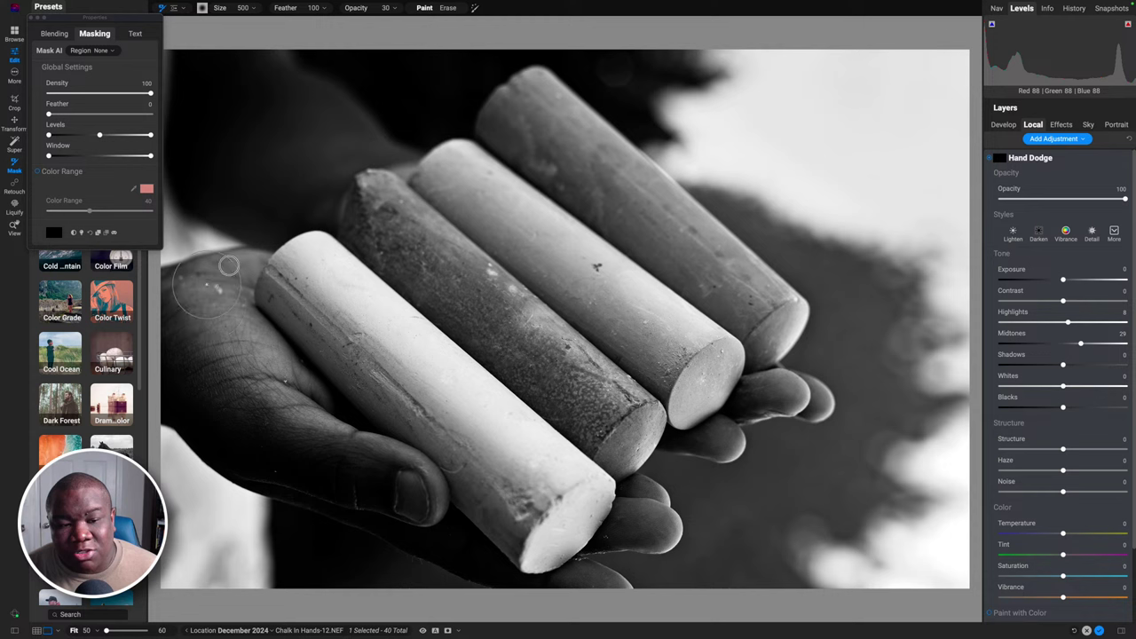
key("bracketleft")
key("bracketleft")
key("bracketleft")
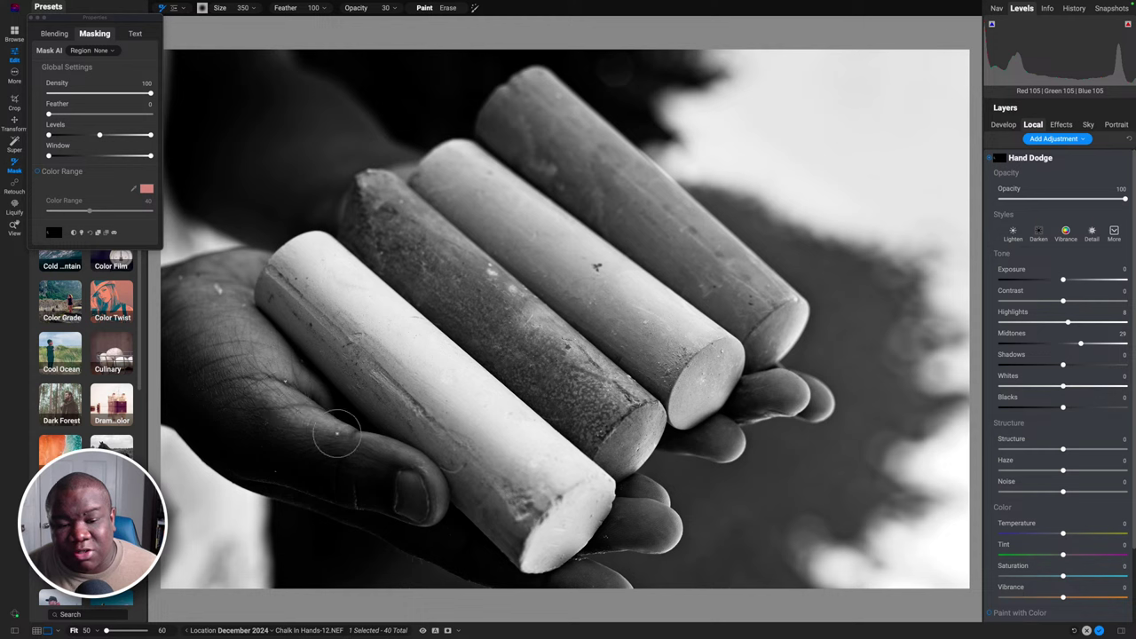
Paint Hand Dodge onto the fingertips beneath the chalk ends with brush sizes of 250 to 300
key("bracketleft")
key("bracketleft")
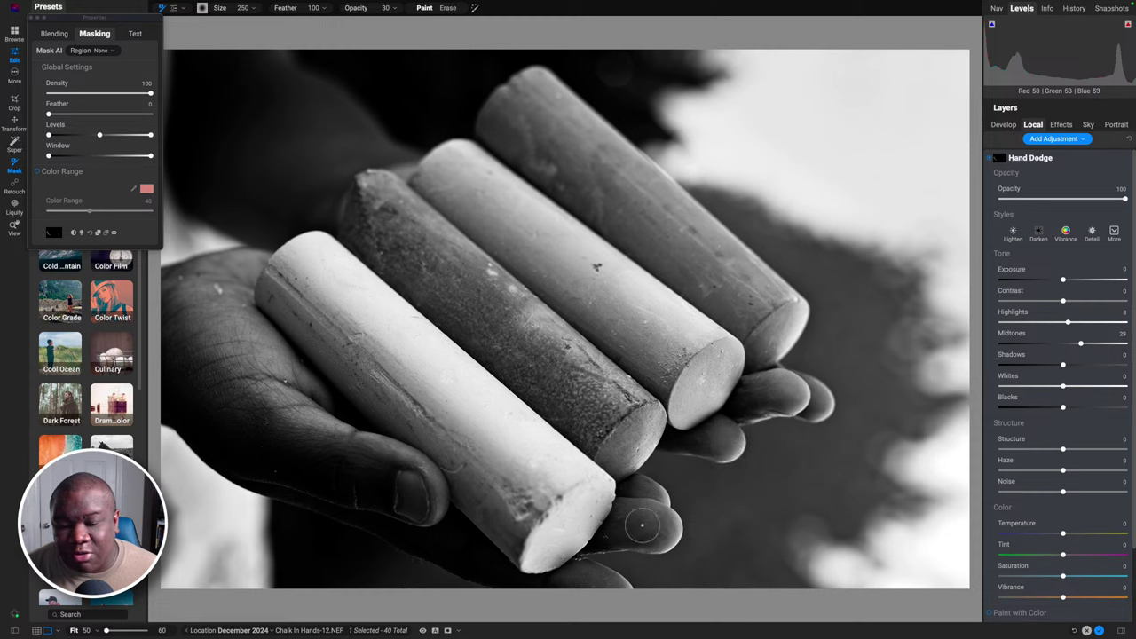
key("bracketright")
key("bracketright")
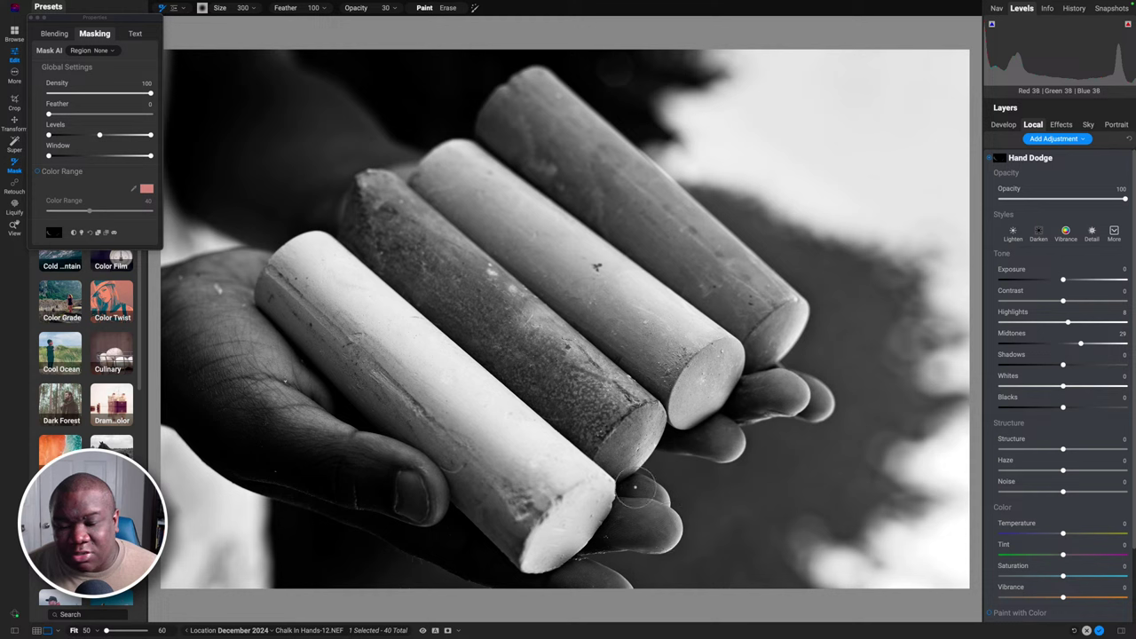
key("bracketleft")
key("bracketleft")
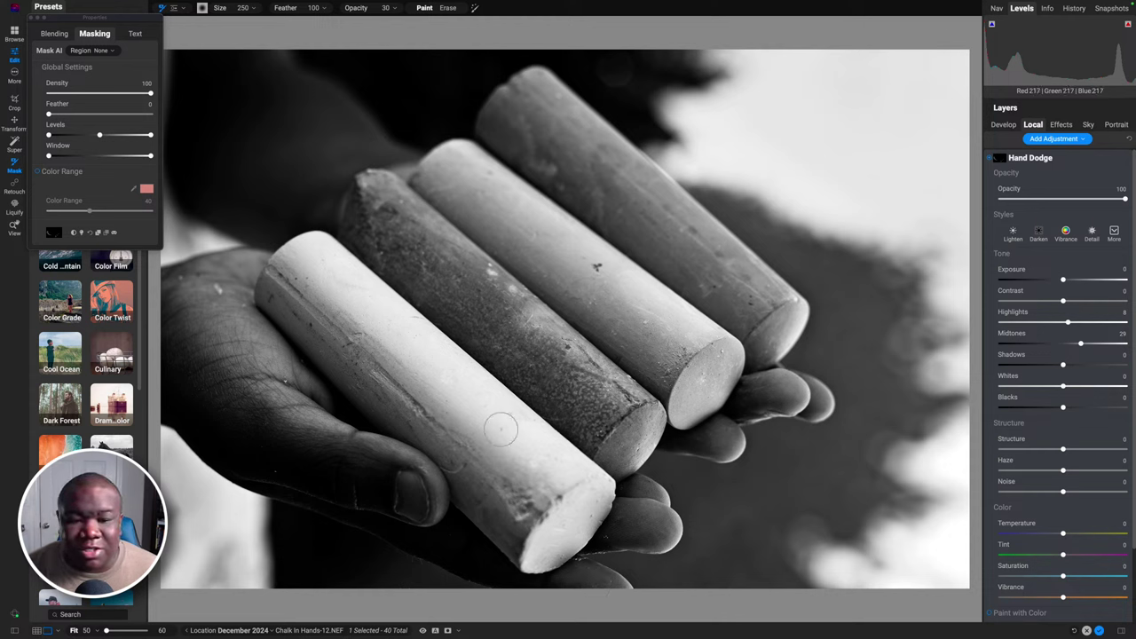
Brush more Hand Dodge lightening over the back of the hand with brush sizes between 350 and 500
key("bracketright")
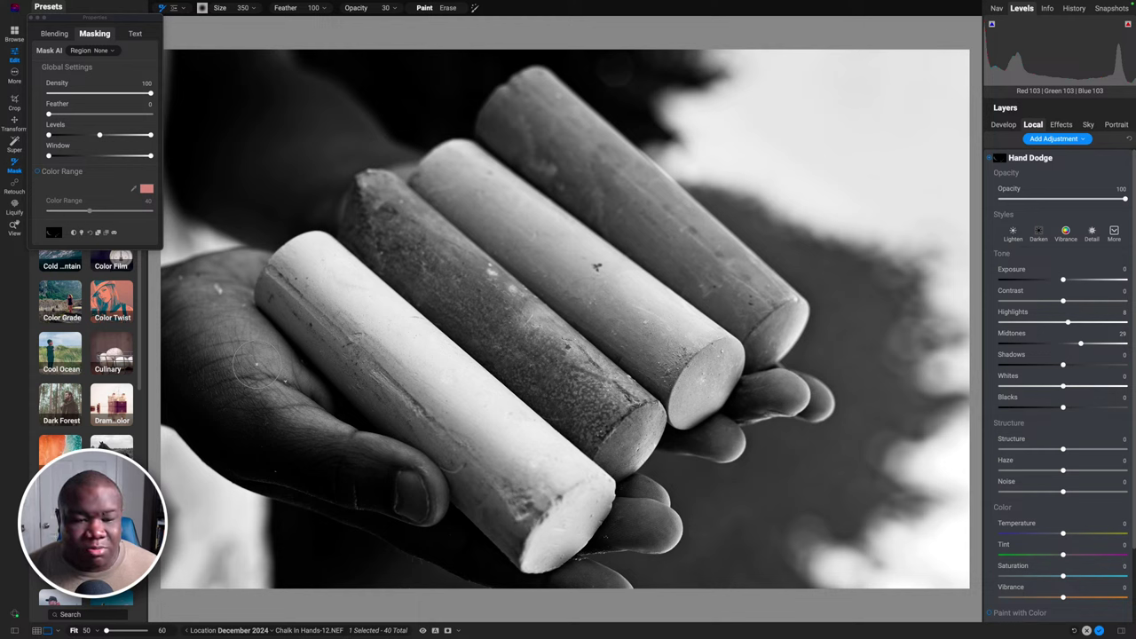
key("bracketright")
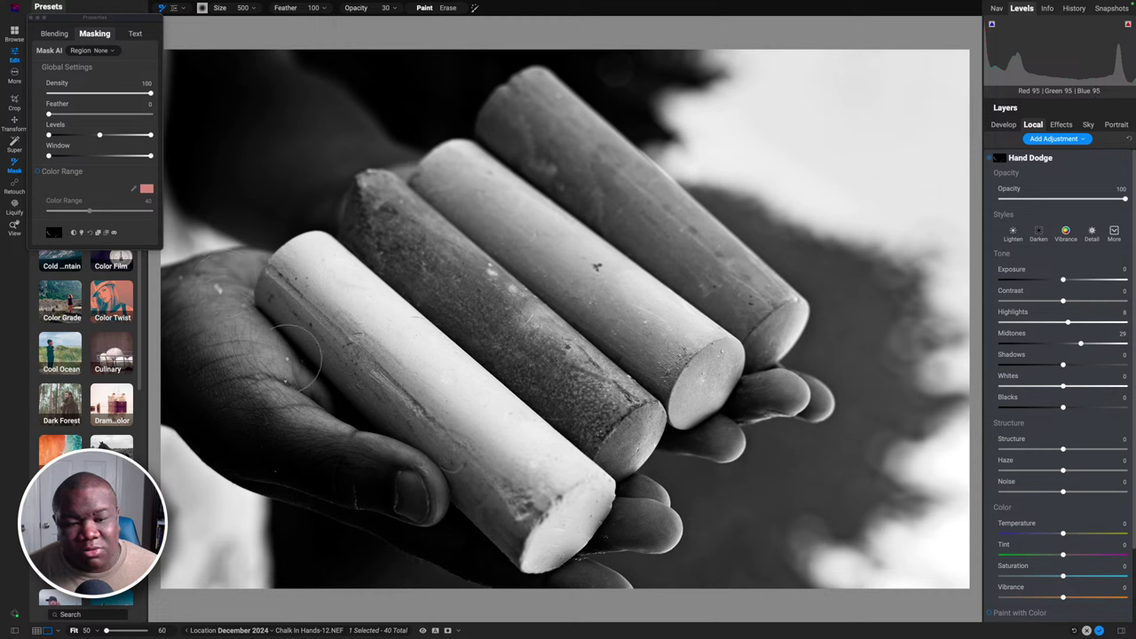
key("bracketleft")
key("bracketleft")
key("bracketleft")
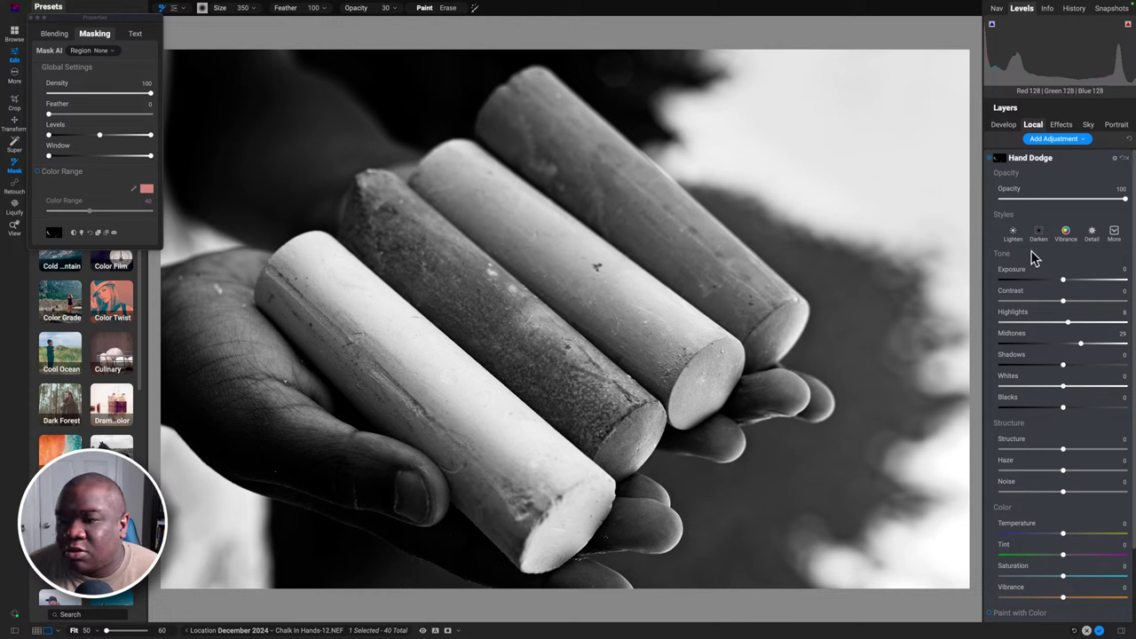
Toggle the Hand Dodge adjustment off and on to compare its effect on the hand
left_click(992, 162)
left_click(992, 161)
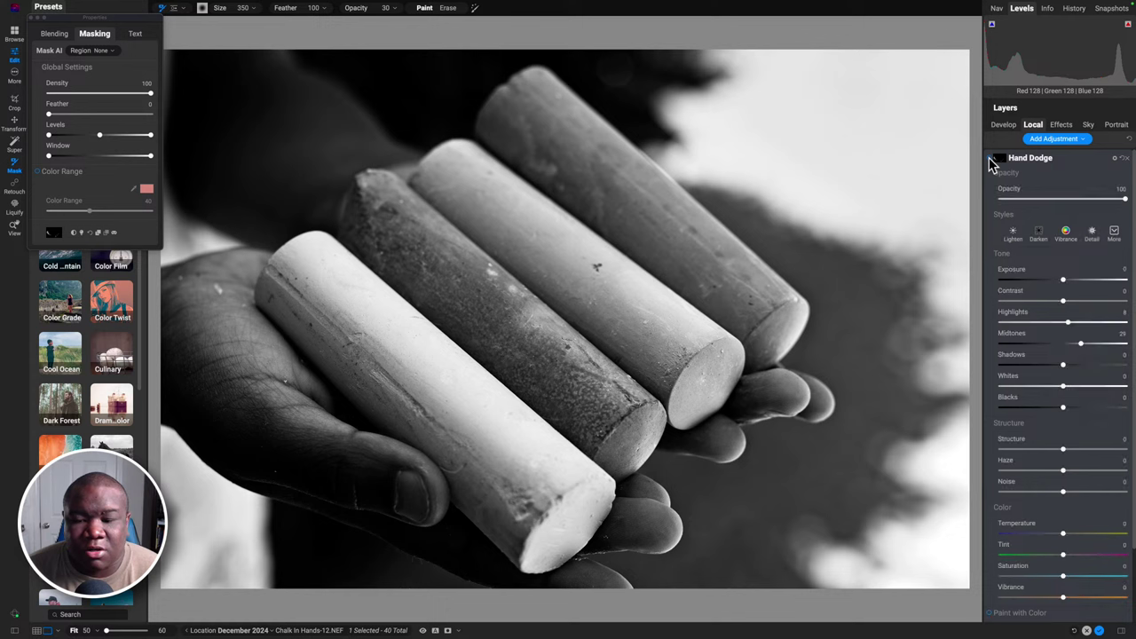
Compare the hand again with and without the Hand Dodge lightening
left_click(992, 162)
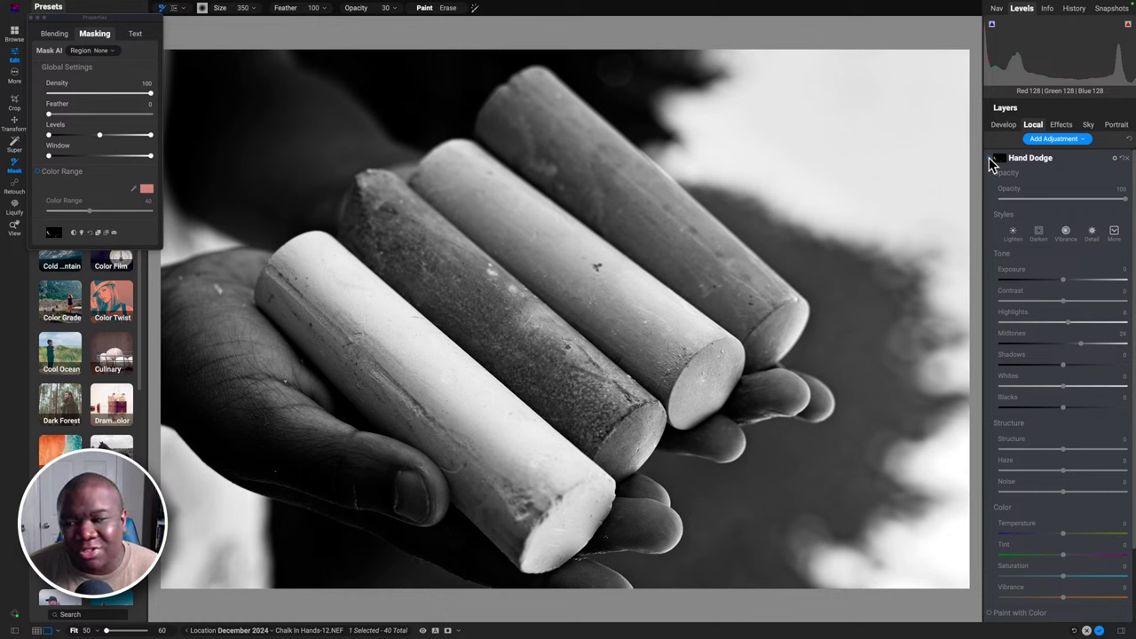
left_click(992, 161)
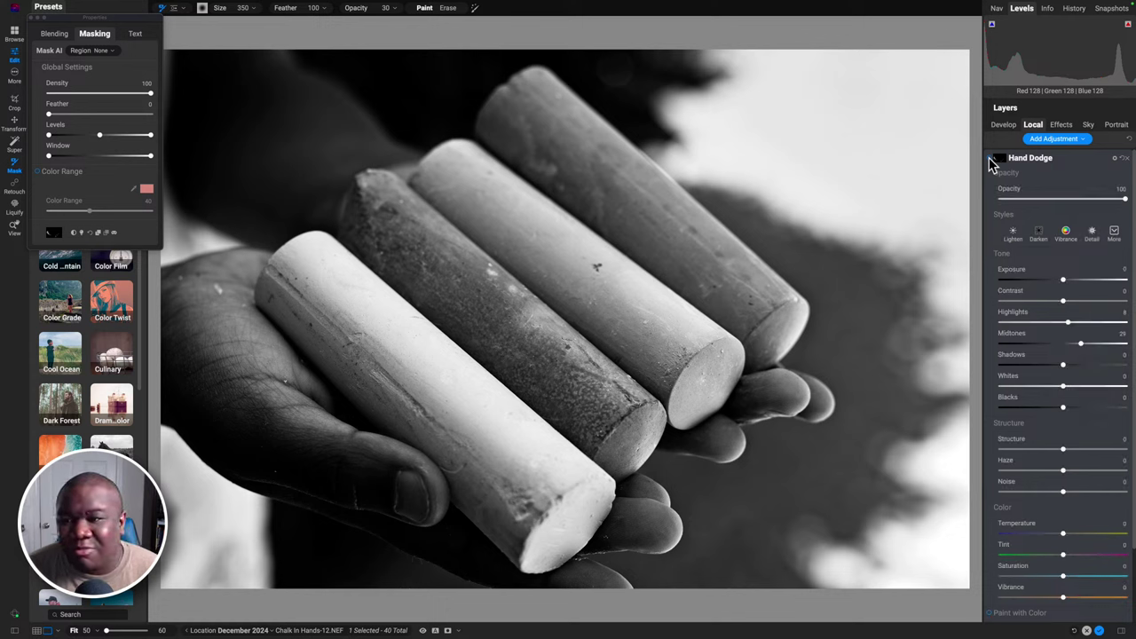
left_click(993, 161)
left_click(993, 162)
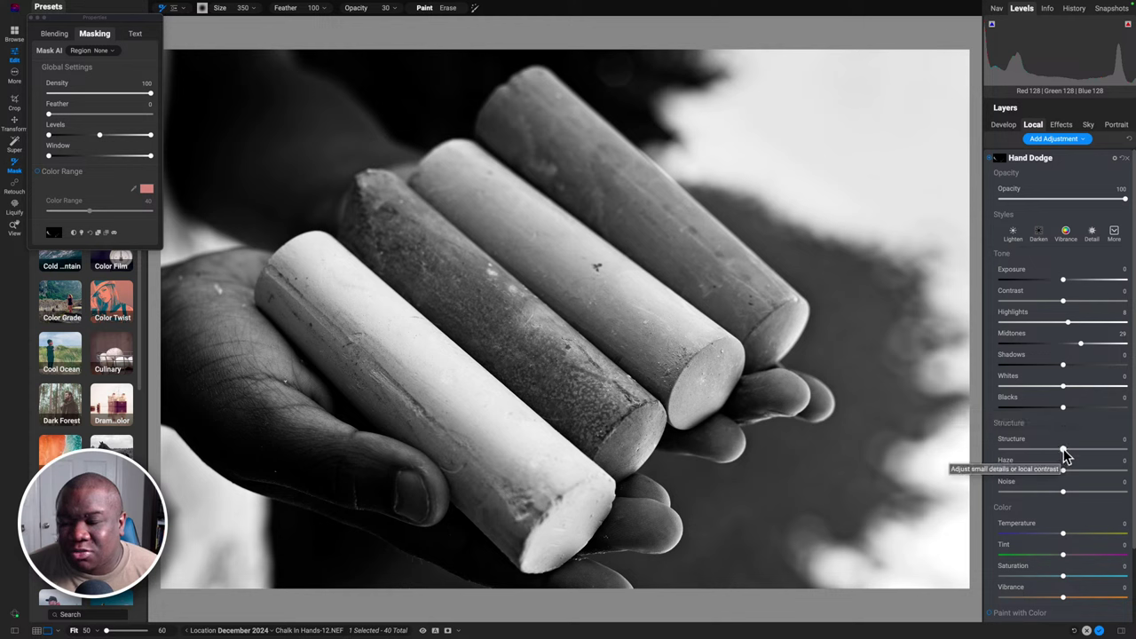
Set the Hand Dodge adjustment's Structure to 83 and its Blacks to -34
left_click_drag(1062, 449, 1091, 451)
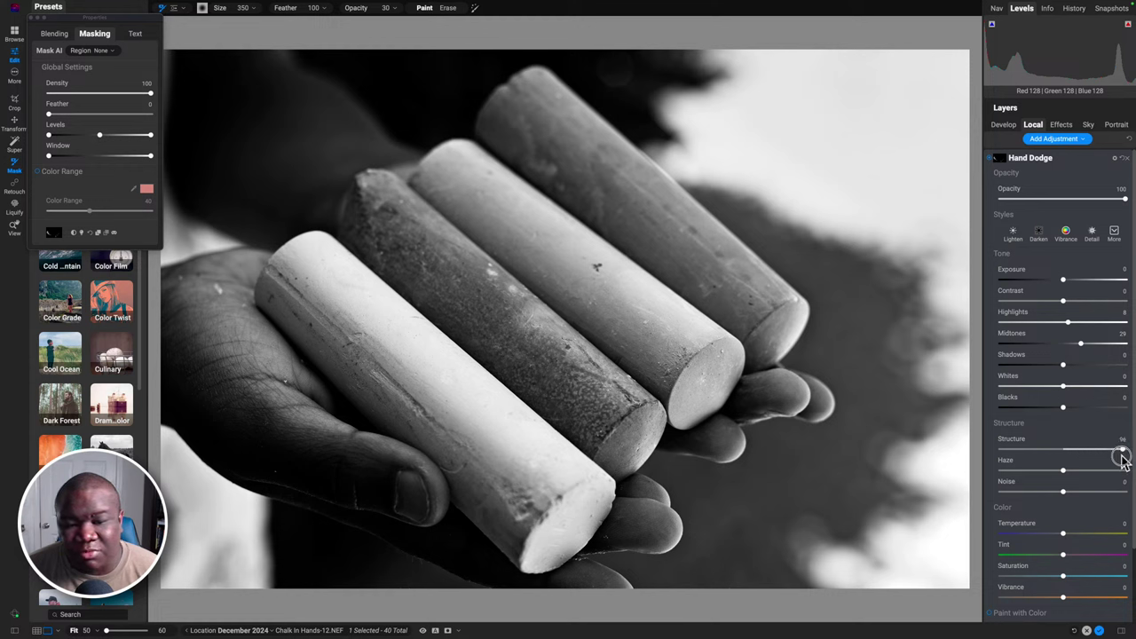
left_click_drag(1122, 456, 1116, 459)
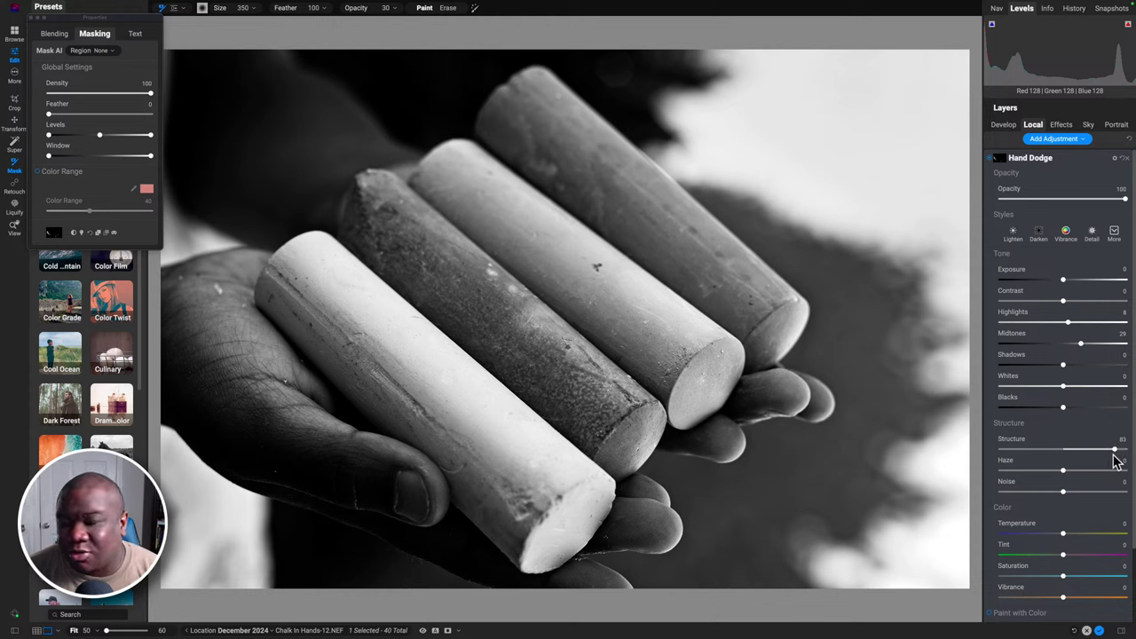
left_click_drag(1062, 408, 1044, 410)
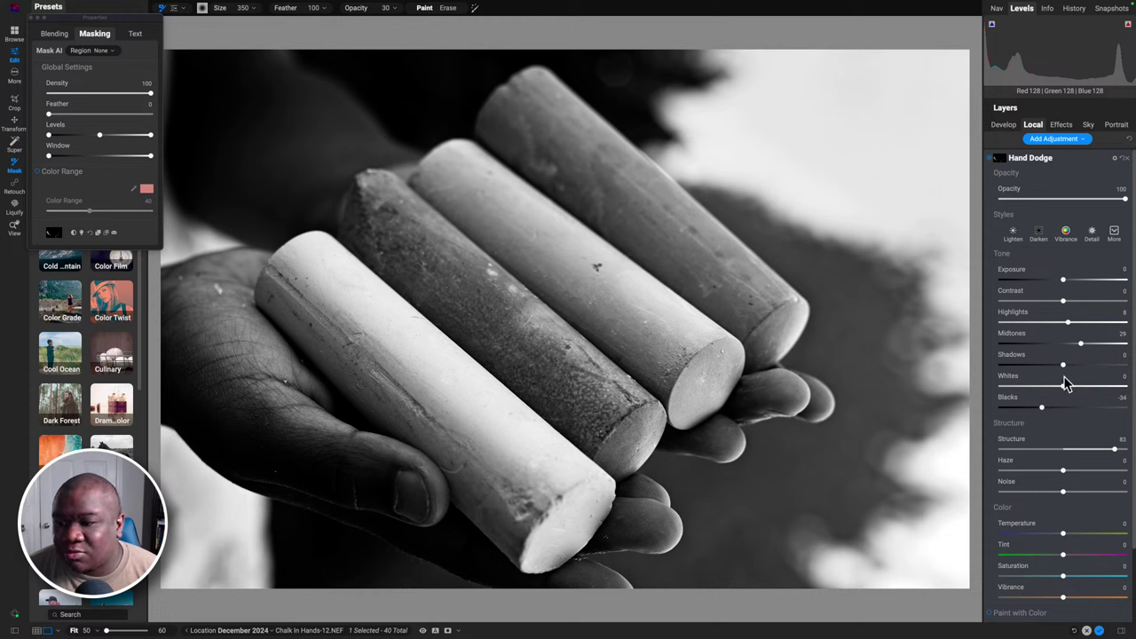
Raise the Hand Dodge adjustment's Contrast to 48, comparing the hand with the adjustment off and on
left_click_drag(1063, 308, 1094, 307)
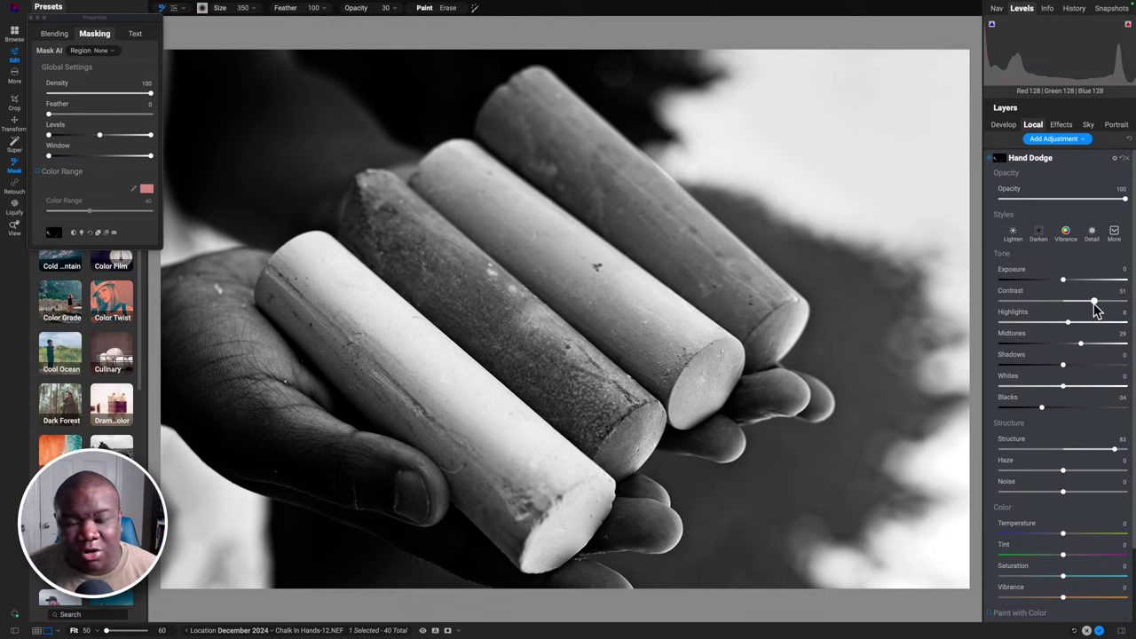
left_click(994, 160)
left_click(991, 159)
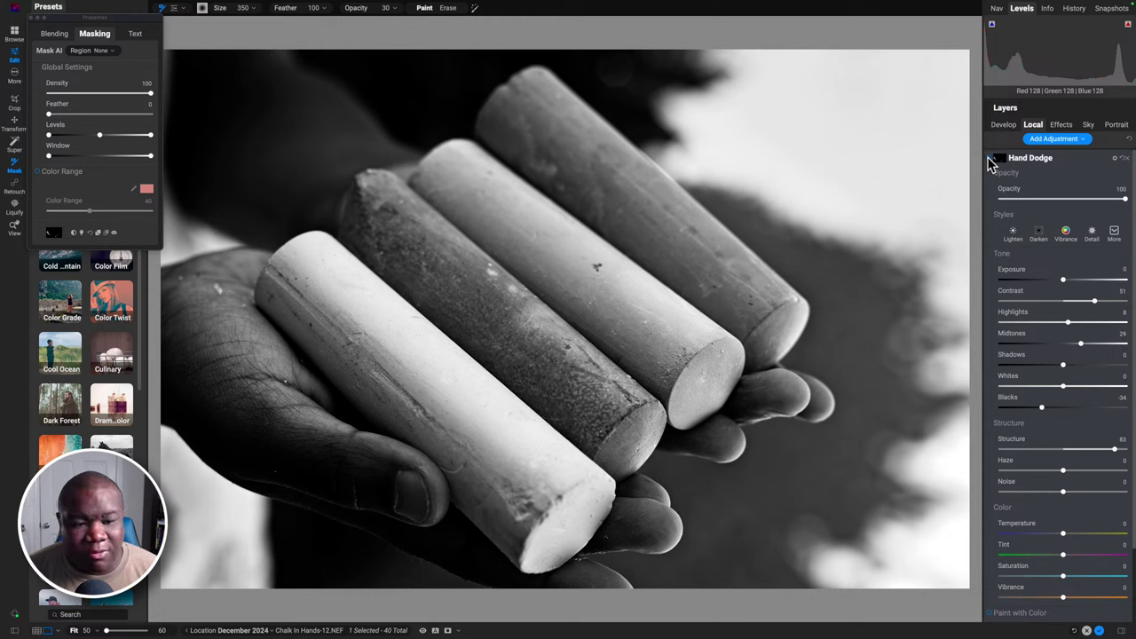
left_click_drag(1093, 303, 1096, 307)
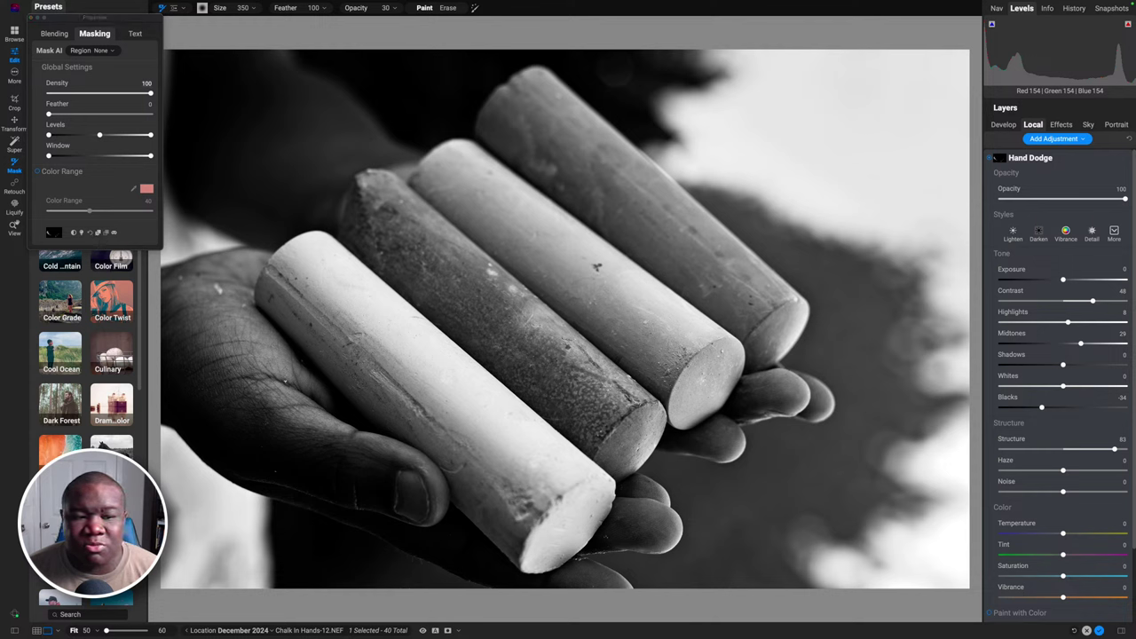
Add a second Tone Enhancer filter limited by the pasted Hand Dodge mask, with Clarity at 29 and Detail at 22
left_click(1060, 125)
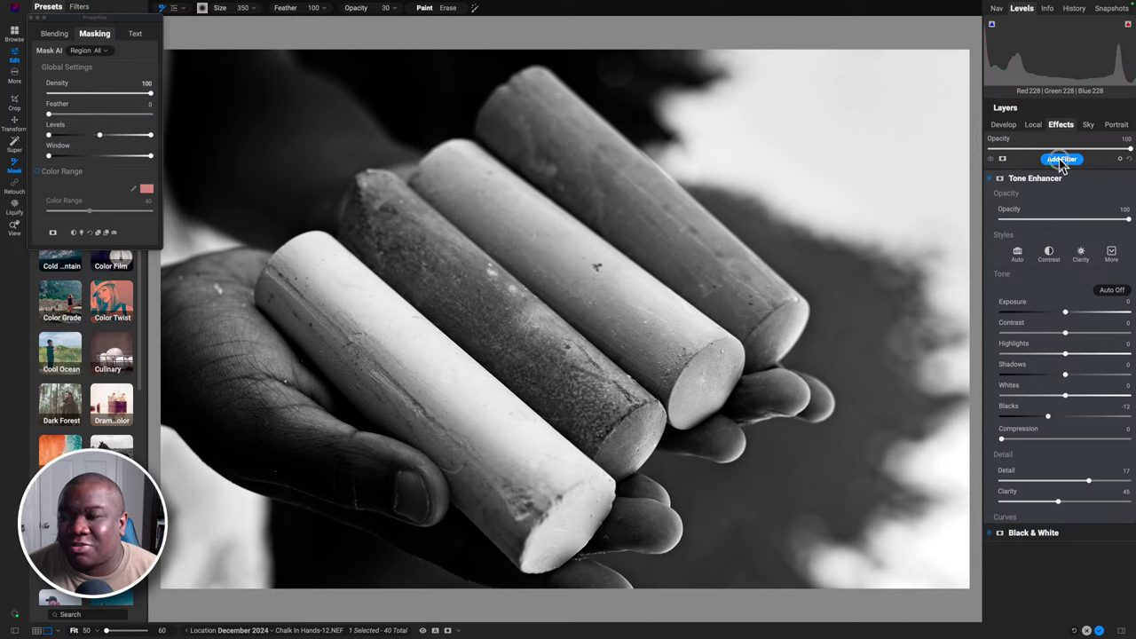
left_click(1061, 159)
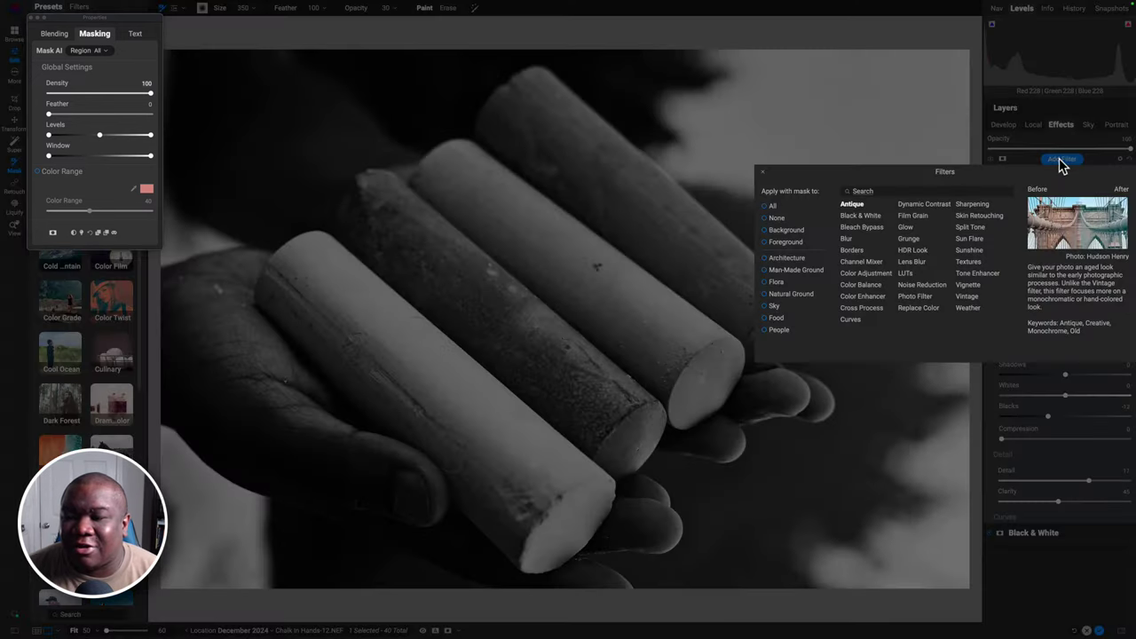
left_click(986, 273)
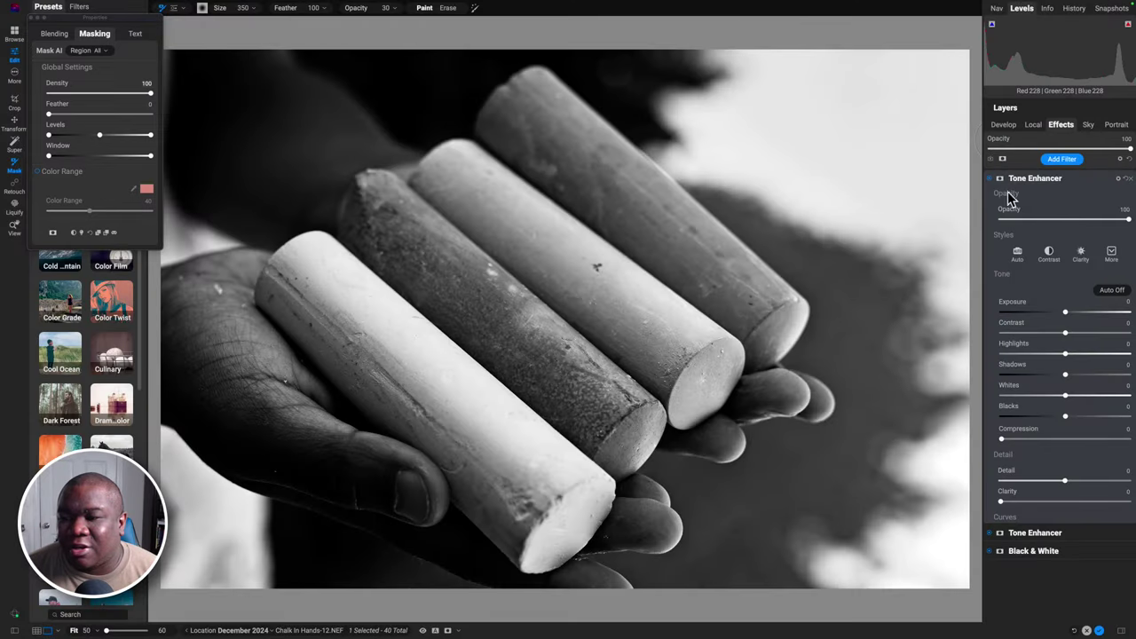
key("alt")
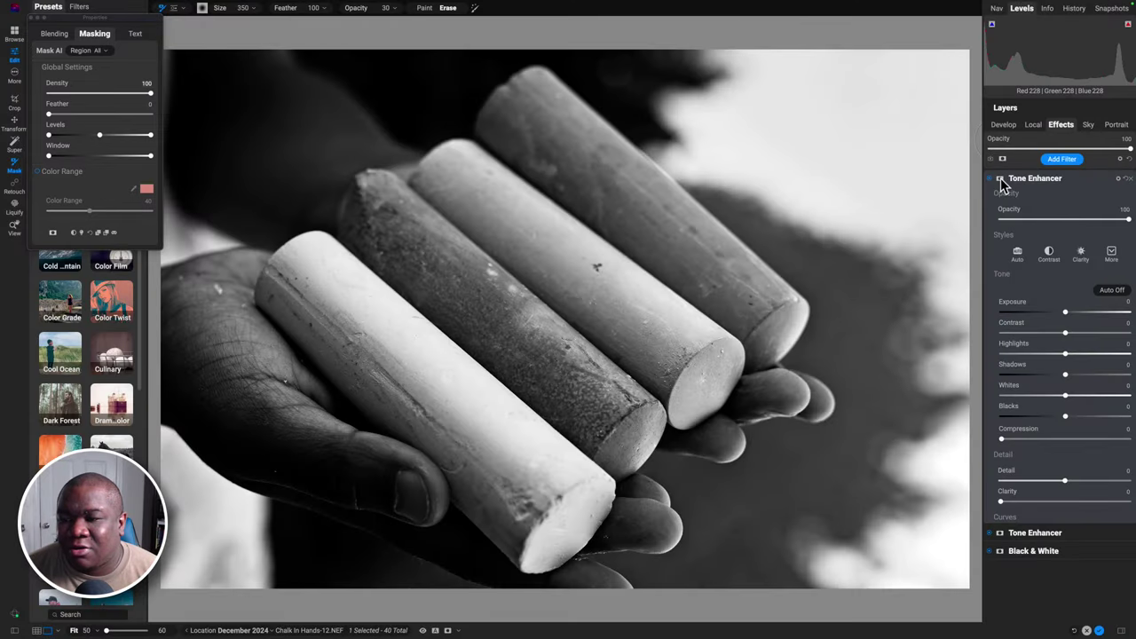
left_click(1000, 180)
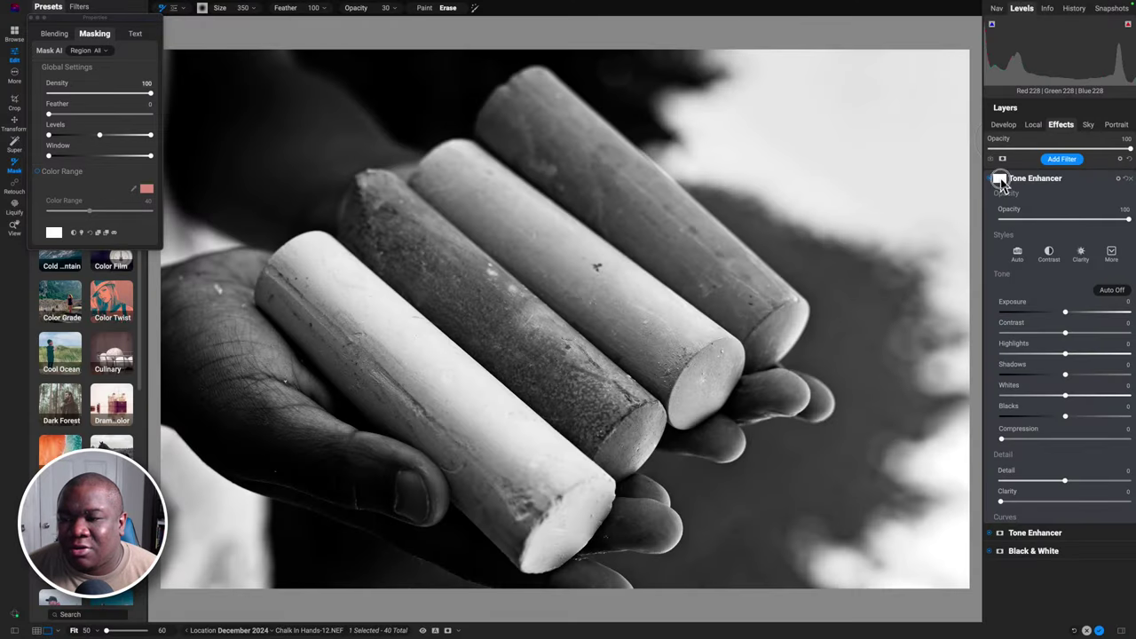
left_click(107, 233)
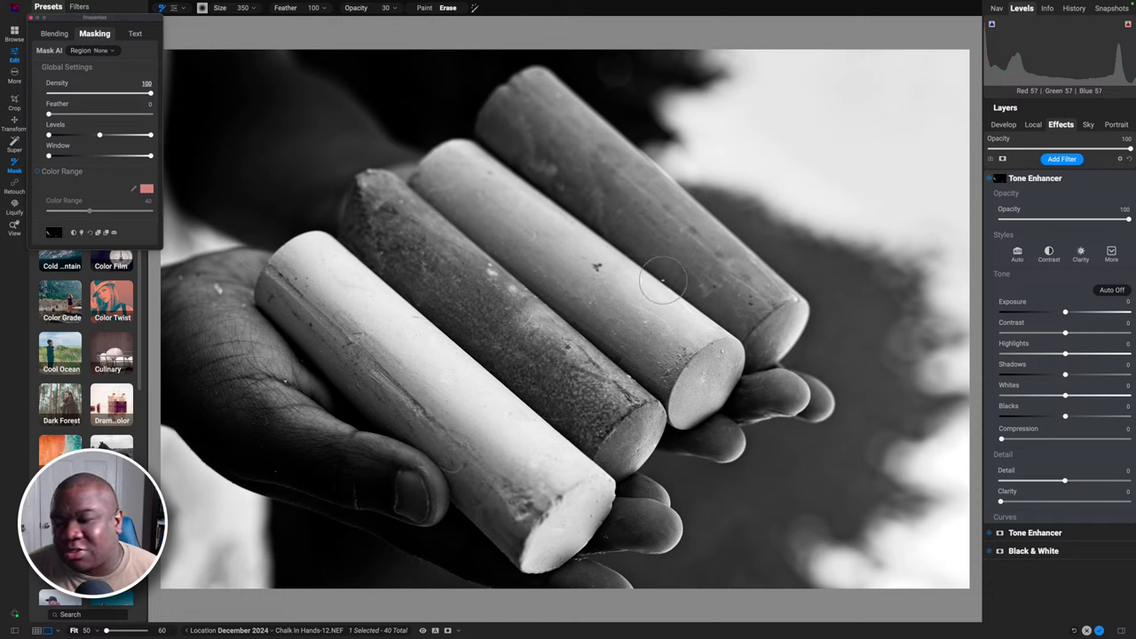
left_click_drag(1002, 504, 1032, 506)
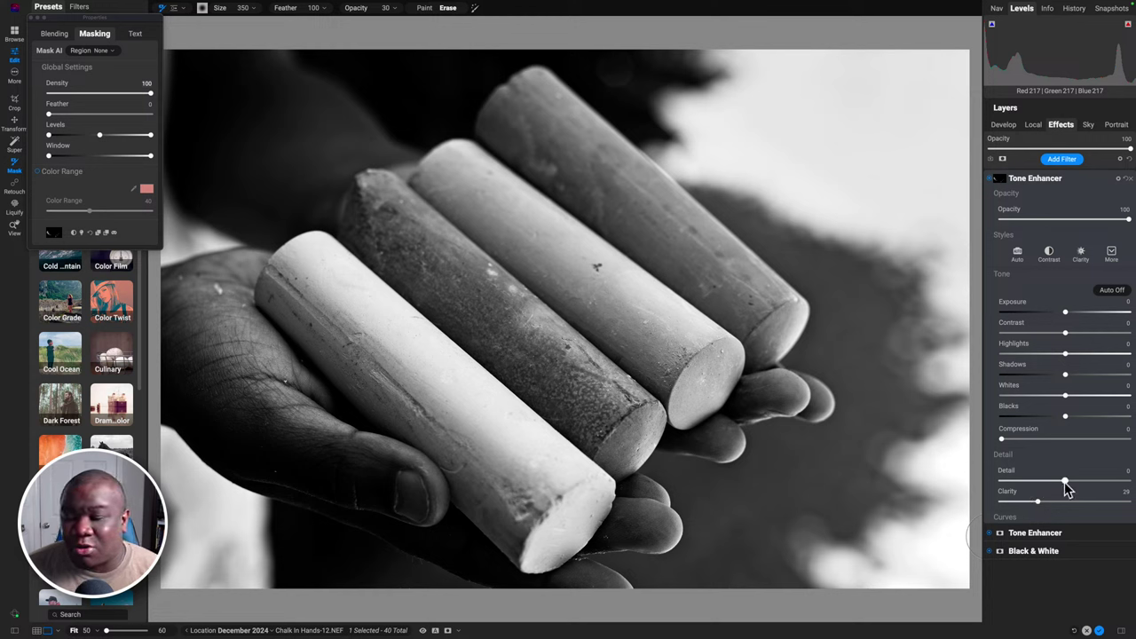
left_click_drag(1065, 482, 1096, 487)
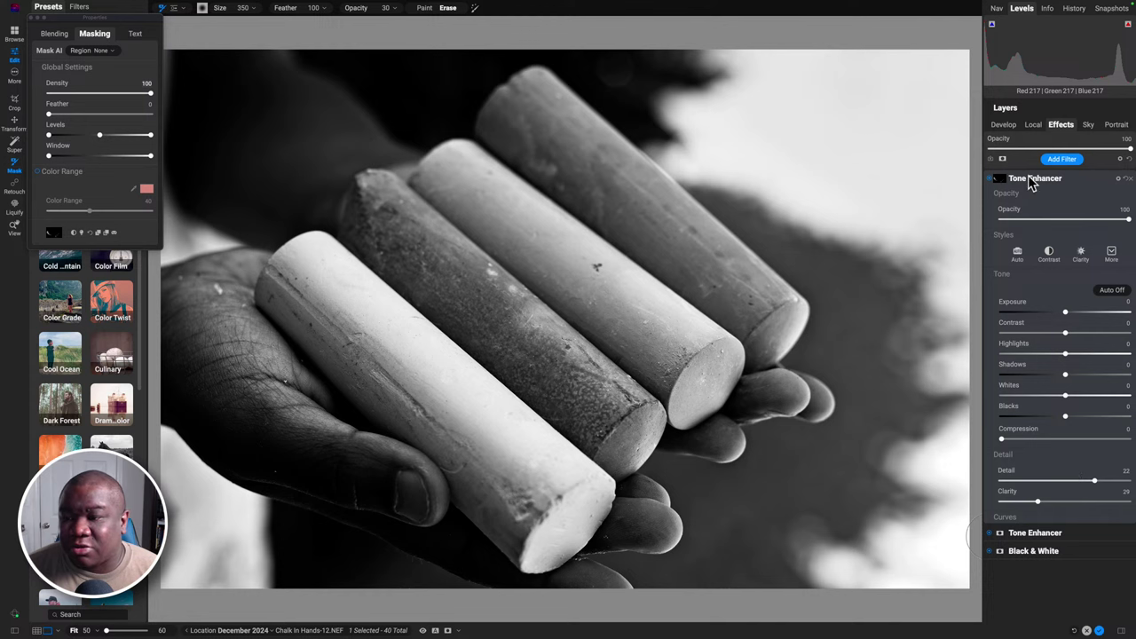
Reset the Hand Dodge adjustment's Structure to 0 and set its Midtones to 45 and Blacks to -38
left_click(1032, 125)
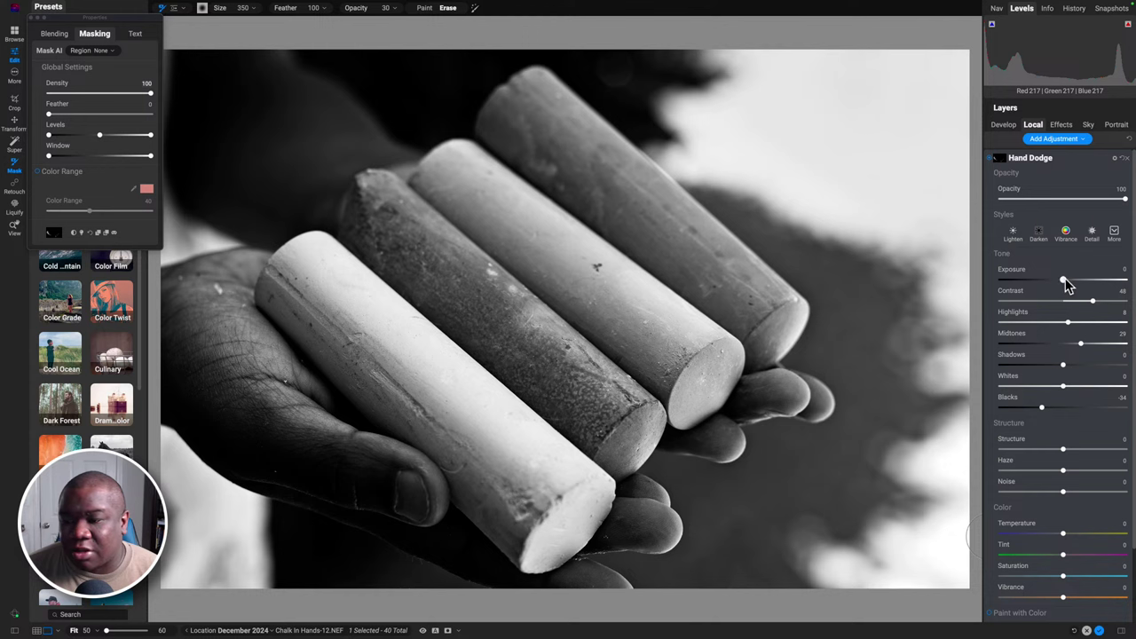
scroll(1074, 337, "down", 1)
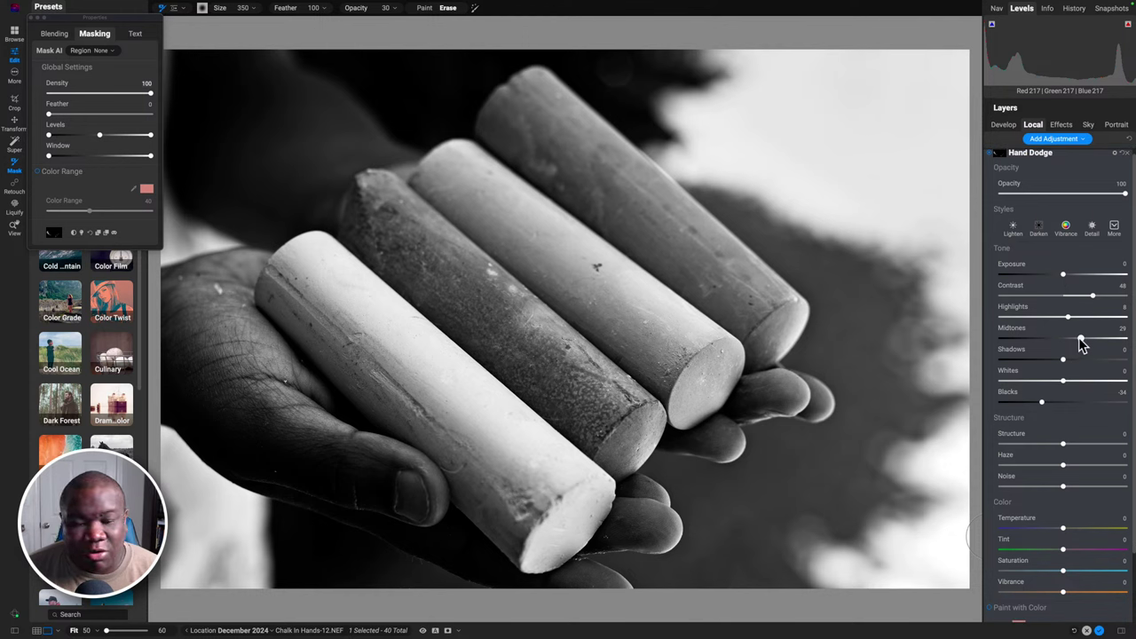
left_click_drag(1081, 345, 1091, 346)
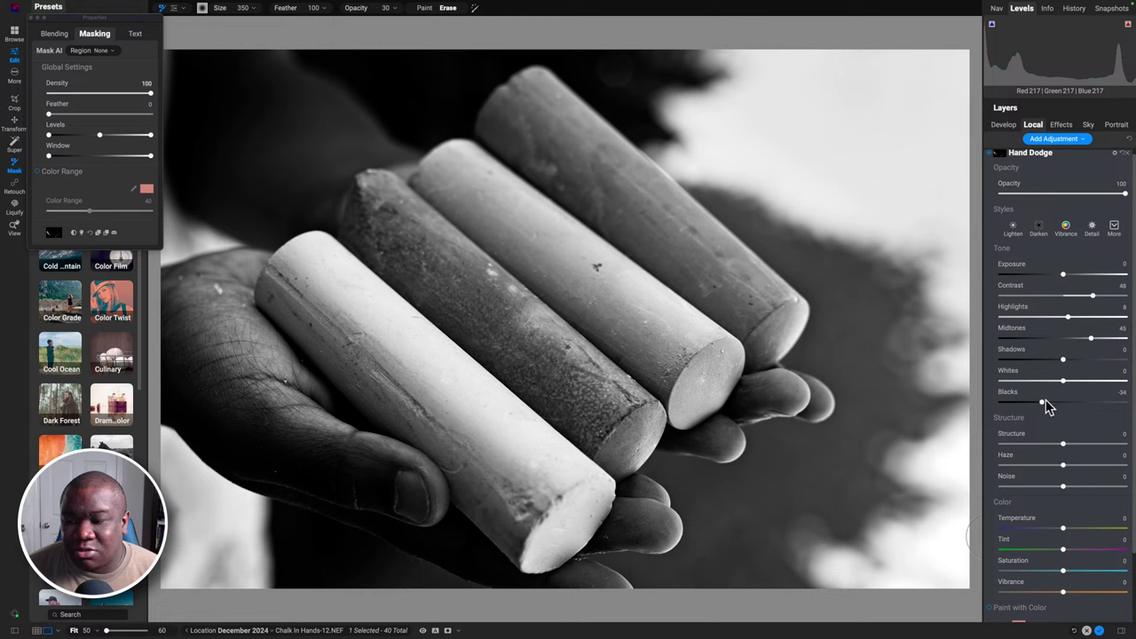
left_click_drag(1043, 408, 1040, 407)
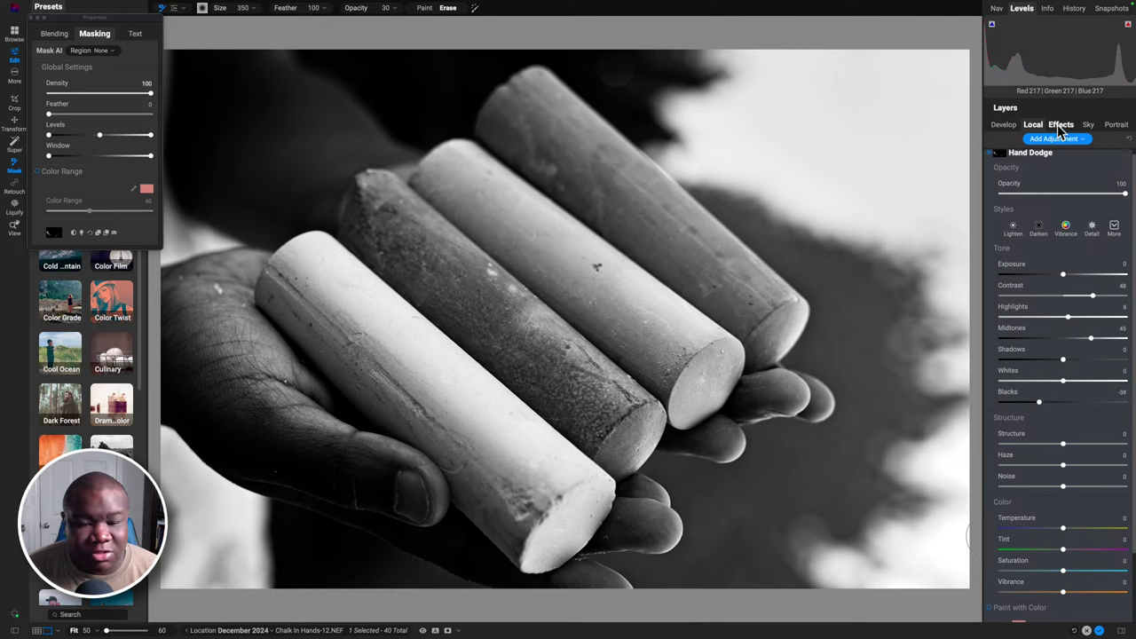
Turn off the hand-masked Tone Enhancer and add a Dynamic Contrast filter with the copied hand mask pasted onto it
left_click(1059, 125)
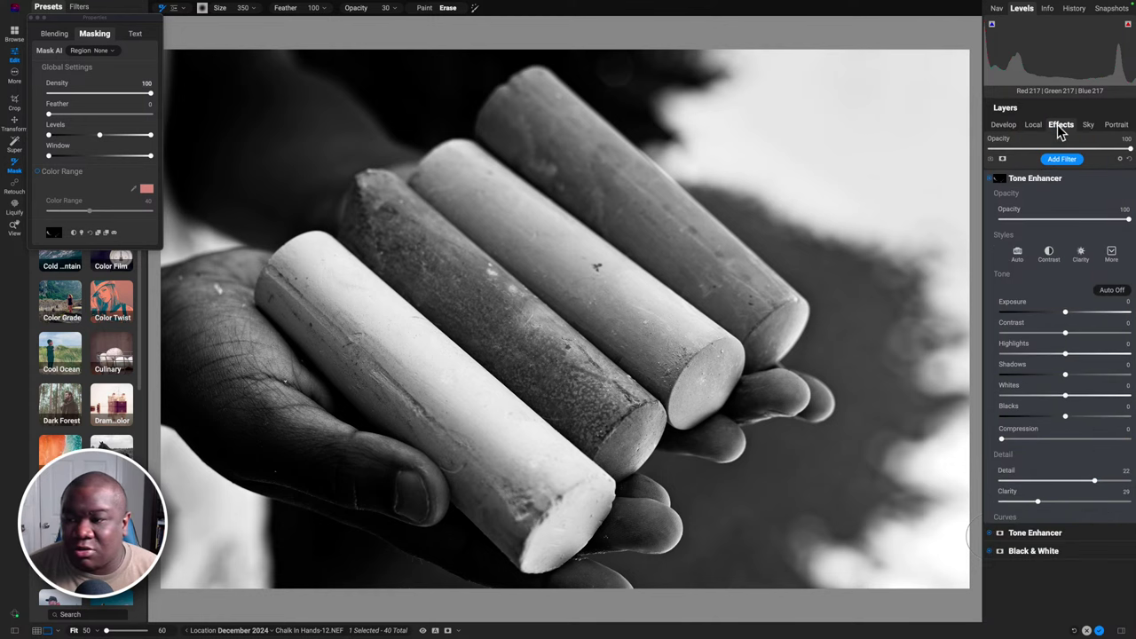
left_click(992, 180)
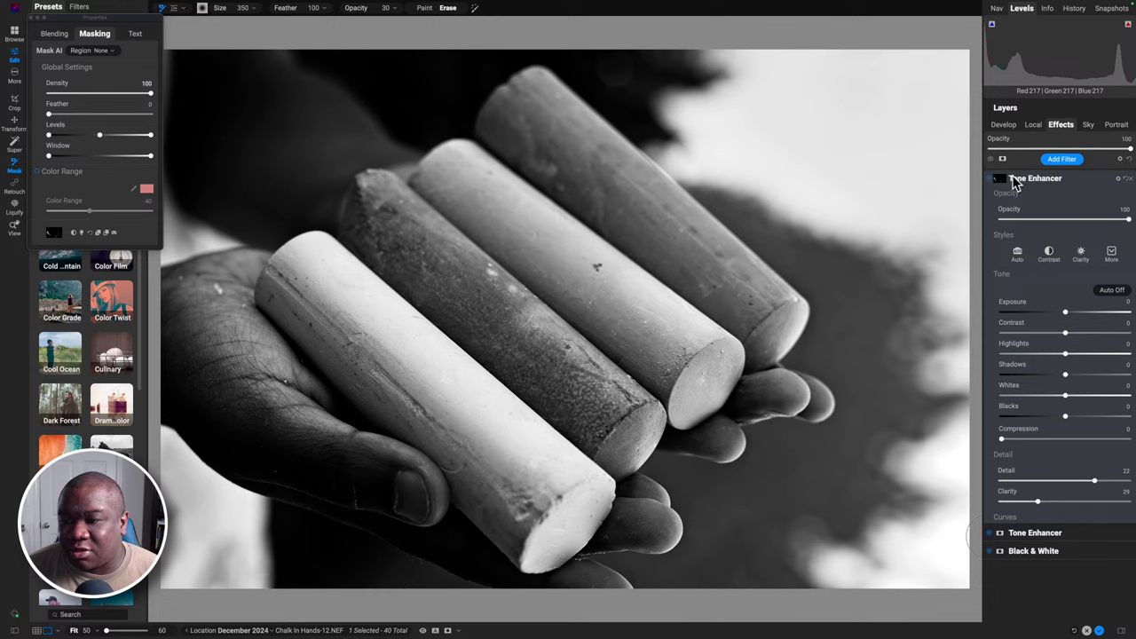
left_click(1061, 161)
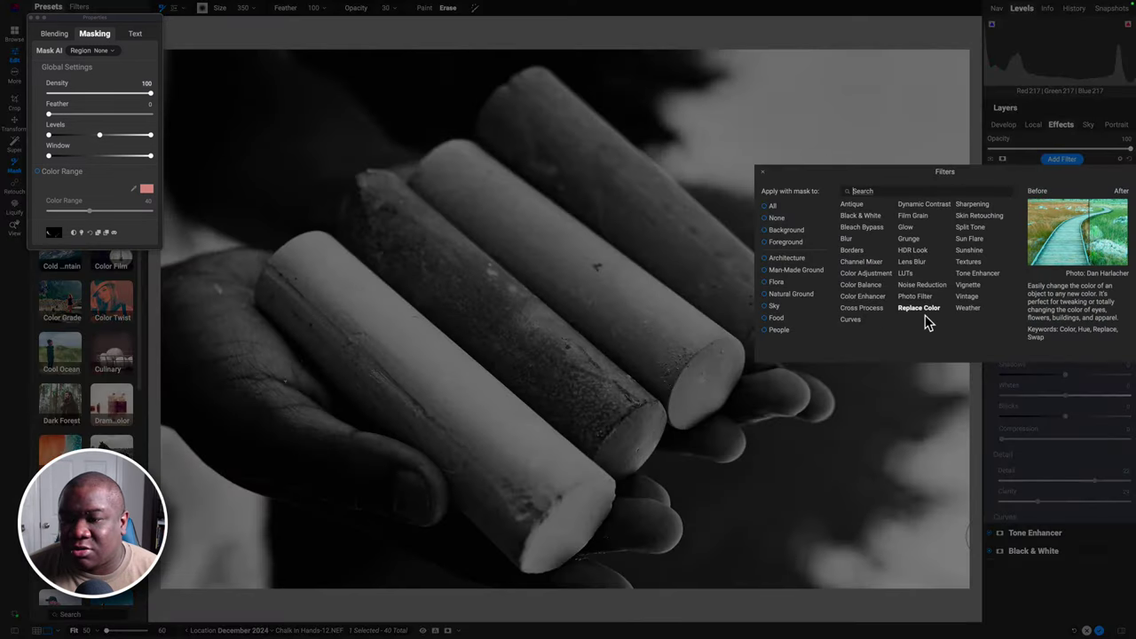
left_click(923, 203)
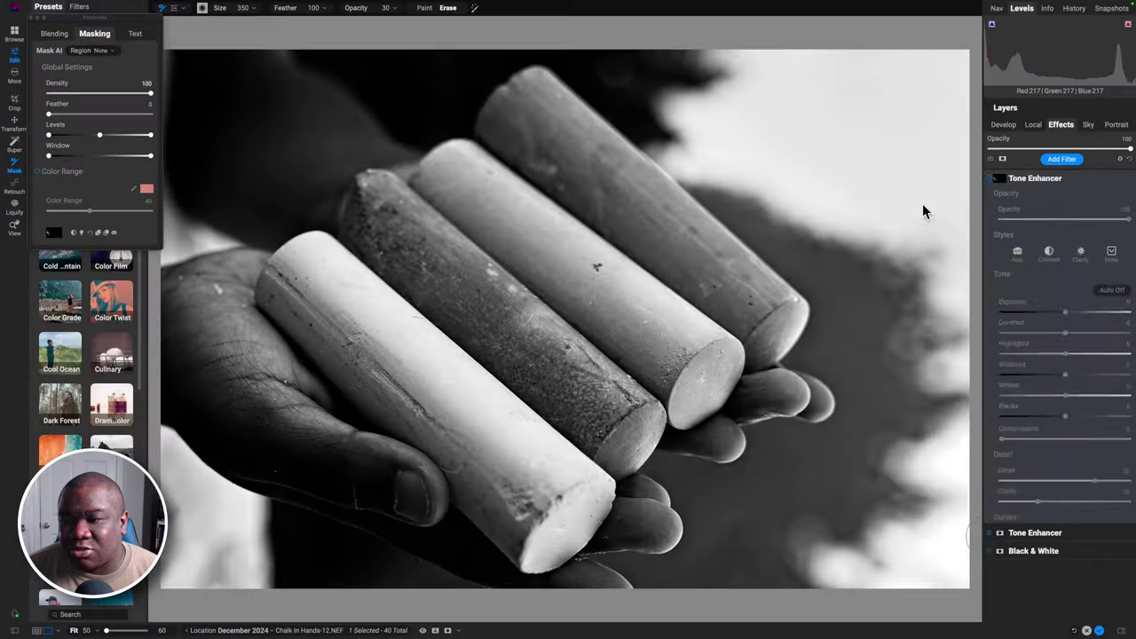
left_click(1000, 181)
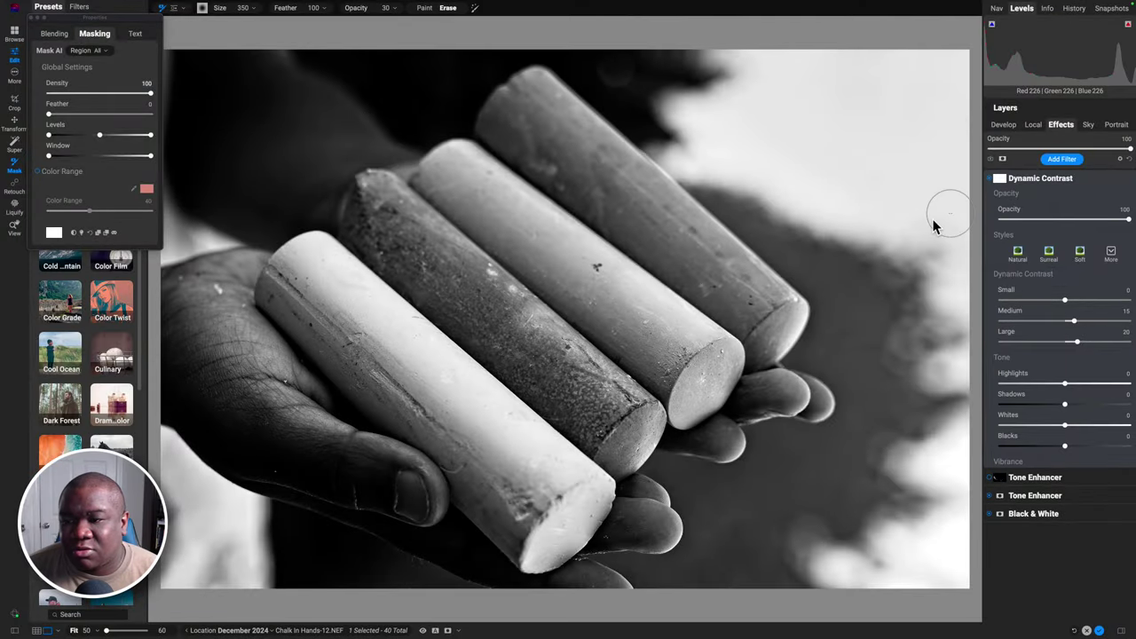
left_click(106, 233)
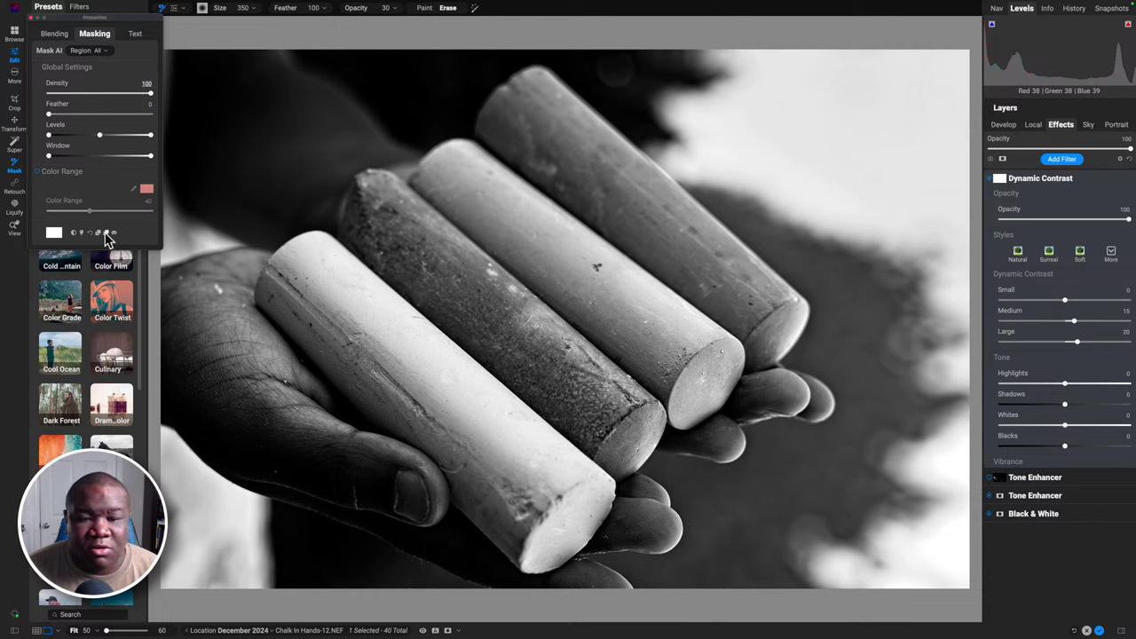
left_click(106, 234)
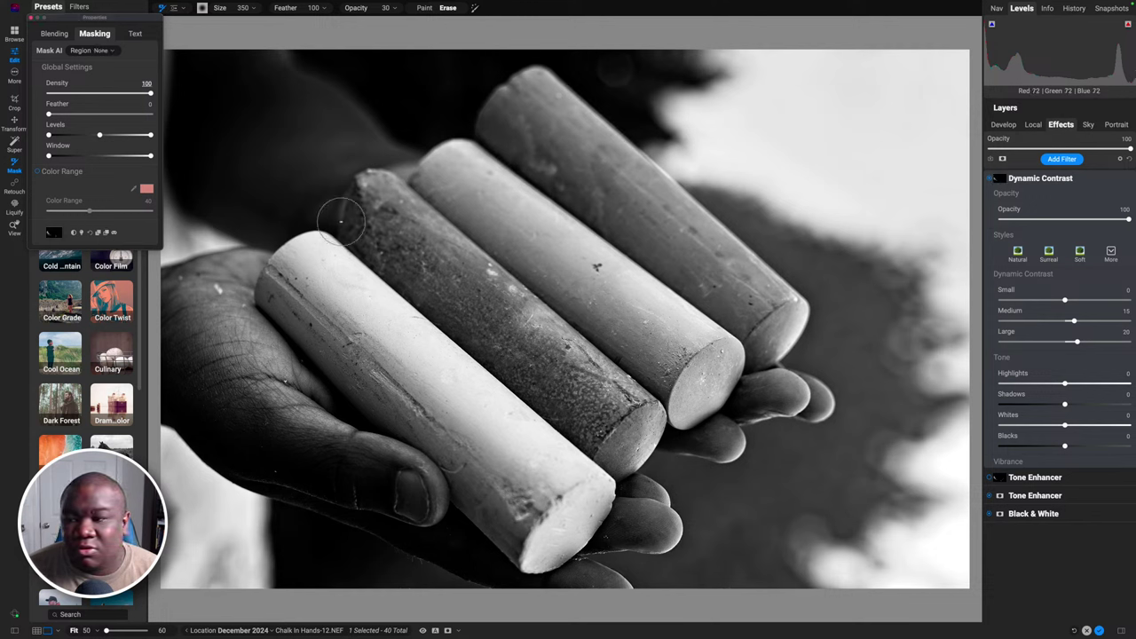
Apply the Surreal style to the Dynamic Contrast filter and compare the hand with the filter off and on
left_click(1049, 254)
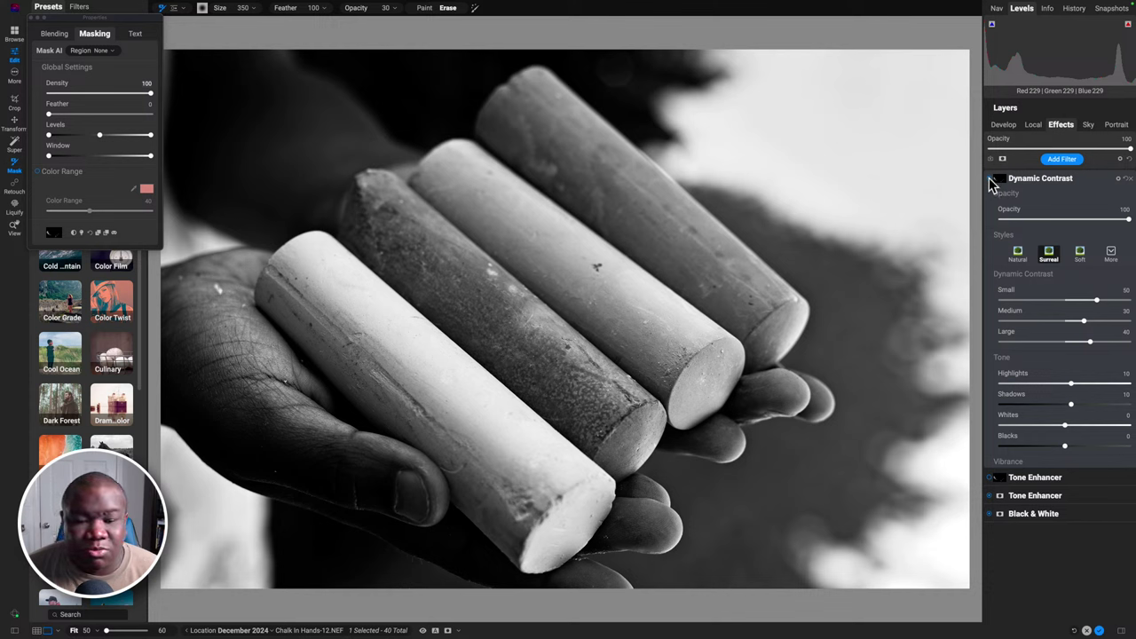
left_click(989, 178)
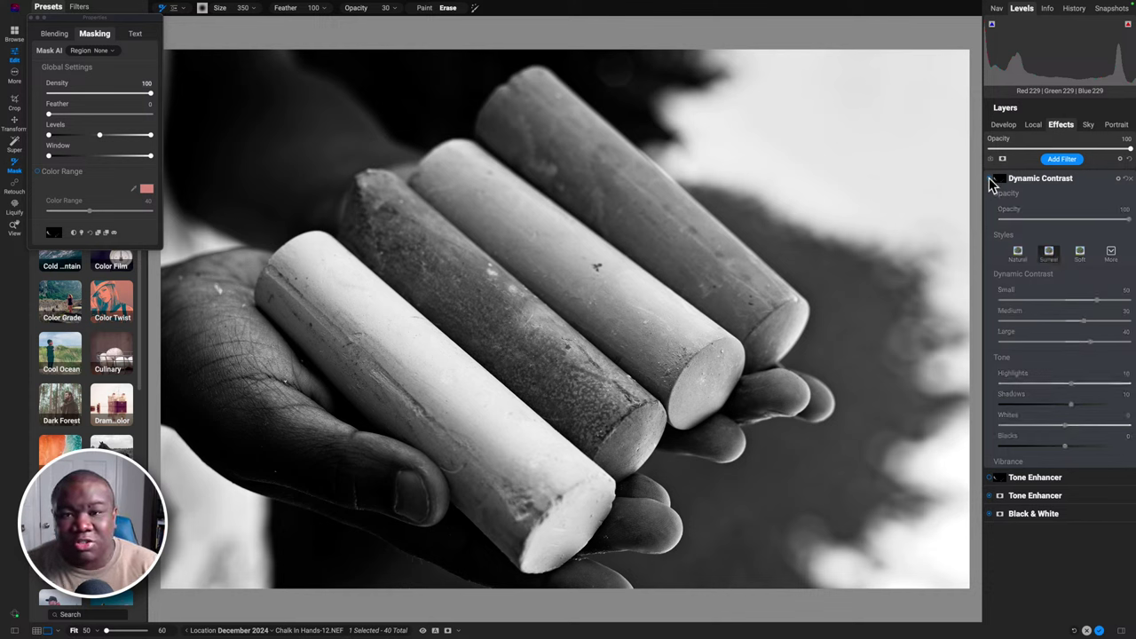
left_click(989, 178)
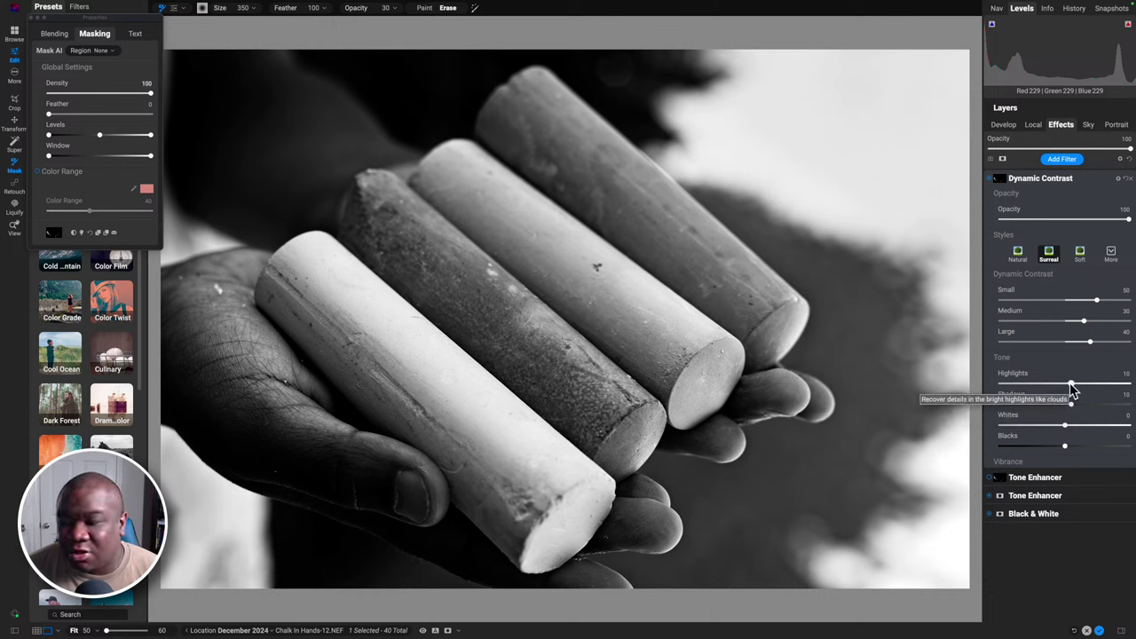
Set Dynamic Contrast to Small 88, Medium 35 and Large 46, with Highlights at 52 and Blacks at -12
left_click_drag(1072, 388, 1100, 390)
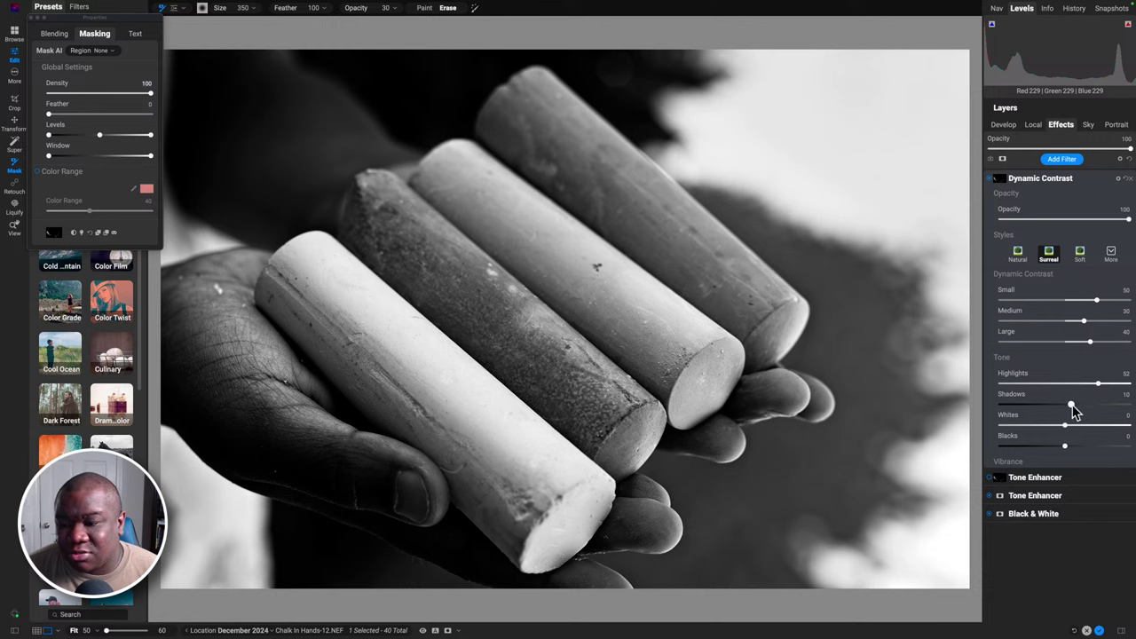
left_click_drag(1052, 449, 1048, 447)
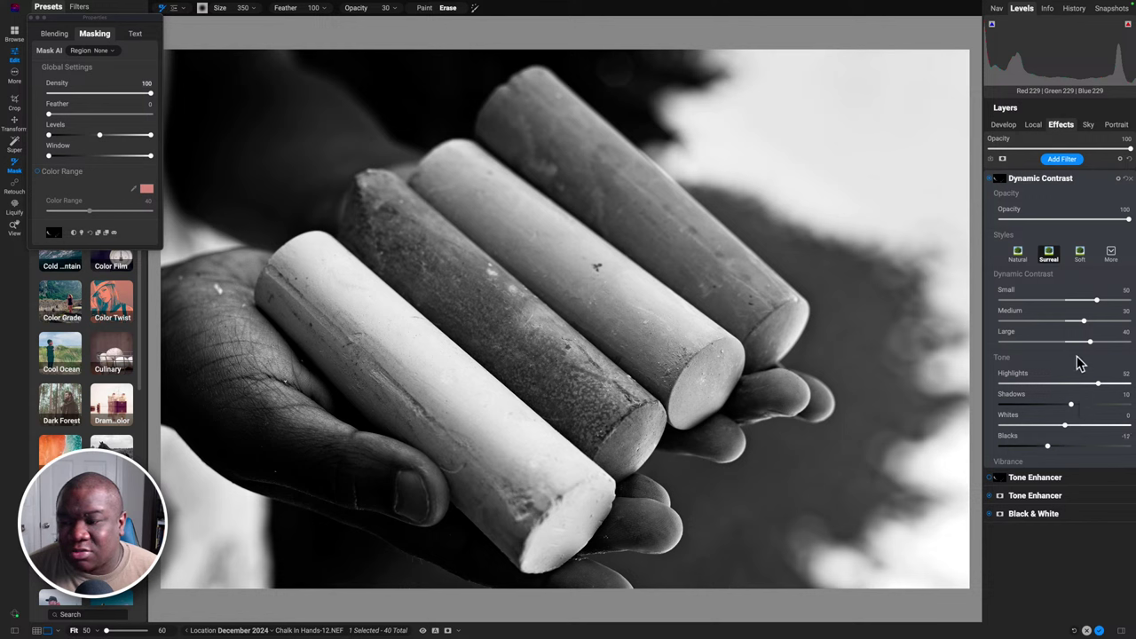
left_click_drag(1092, 348, 1121, 302)
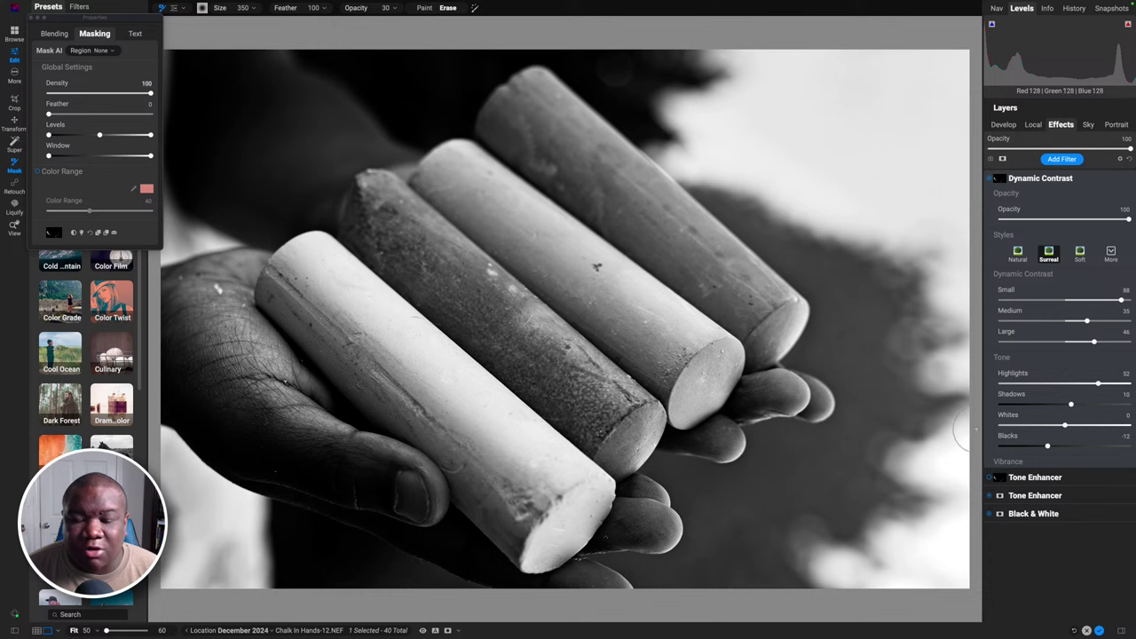
Display the Dynamic Contrast filter's mask over the image to examine which hand areas it covers
key("o")
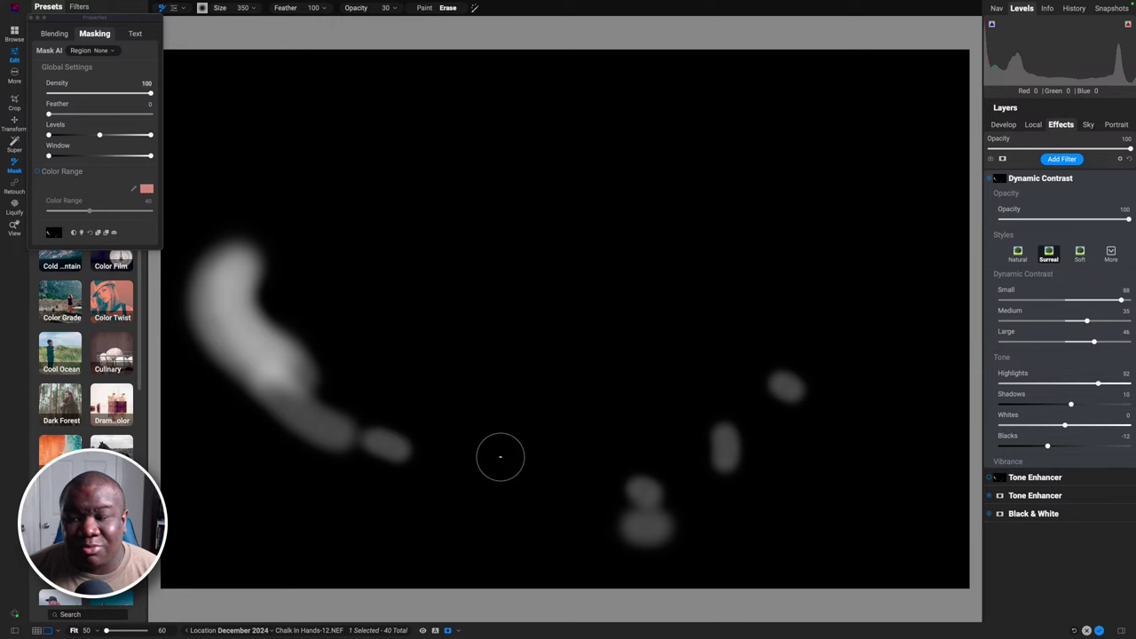
Hide the mask display and paint more Dynamic Contrast onto the back of the hand with a size 500 brush at 30 opacity
key("o")
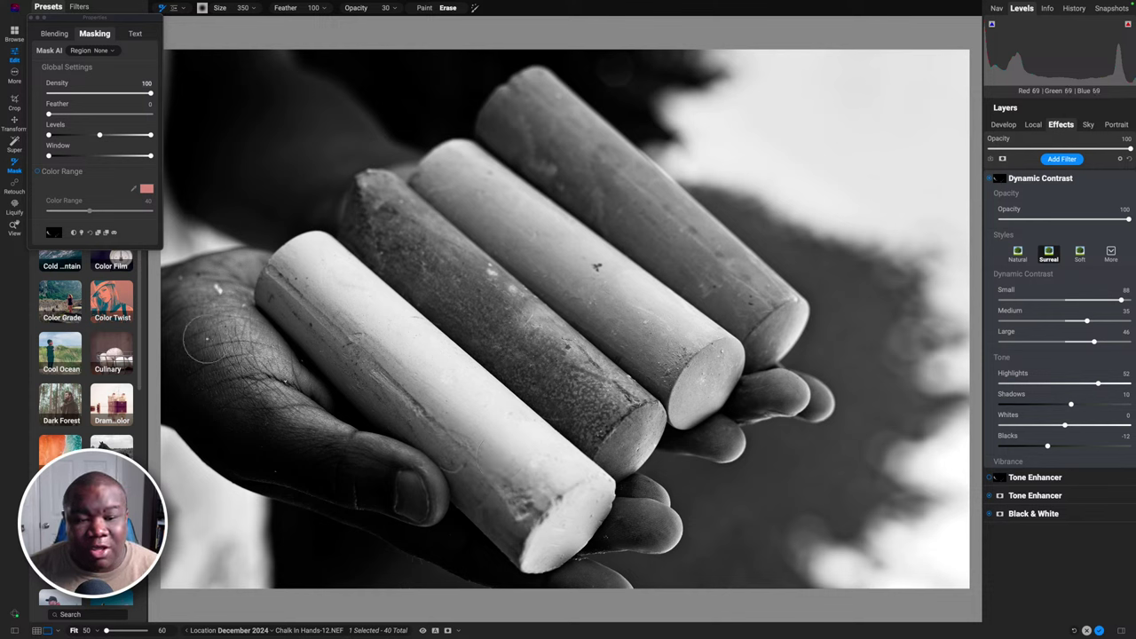
key("bracketright")
key("bracketright")
key("bracketright")
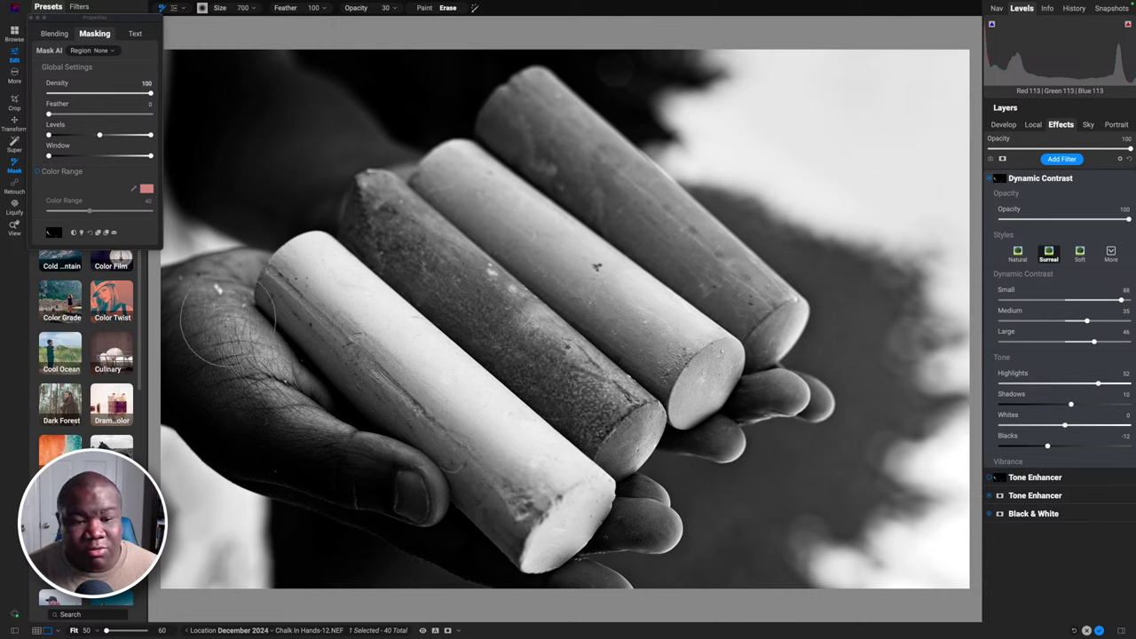
key("x")
key("bracketleft")
key("bracketleft")
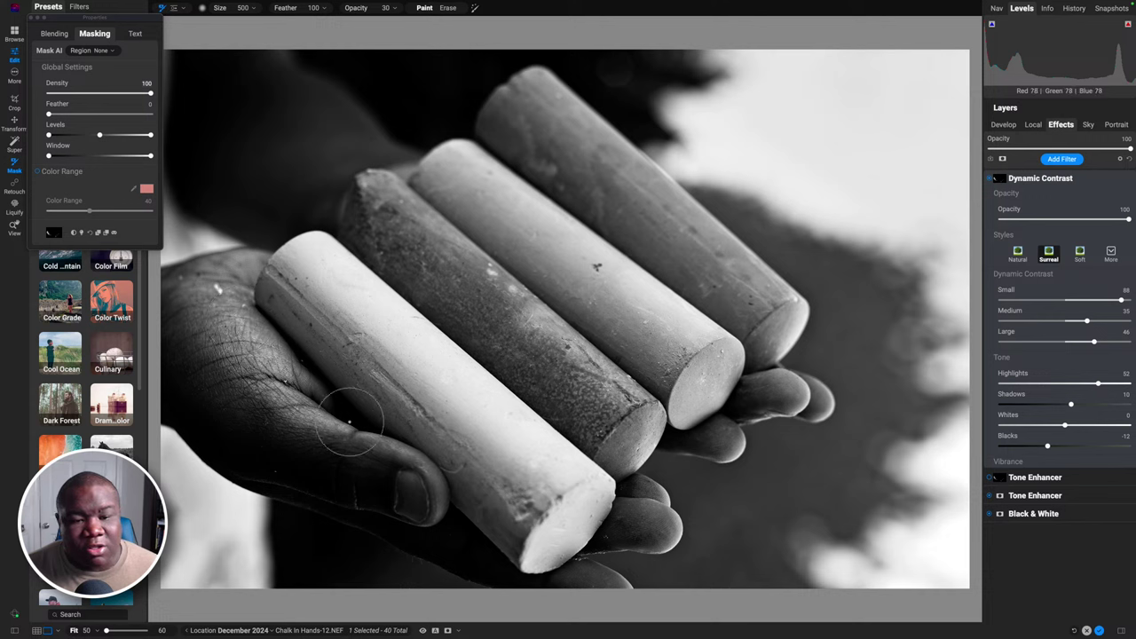
Paint the Dynamic Contrast effect onto the thumb and fingertips with a smaller brush of about 300 to 350
key("bracketleft")
key("bracketleft")
key("bracketleft")
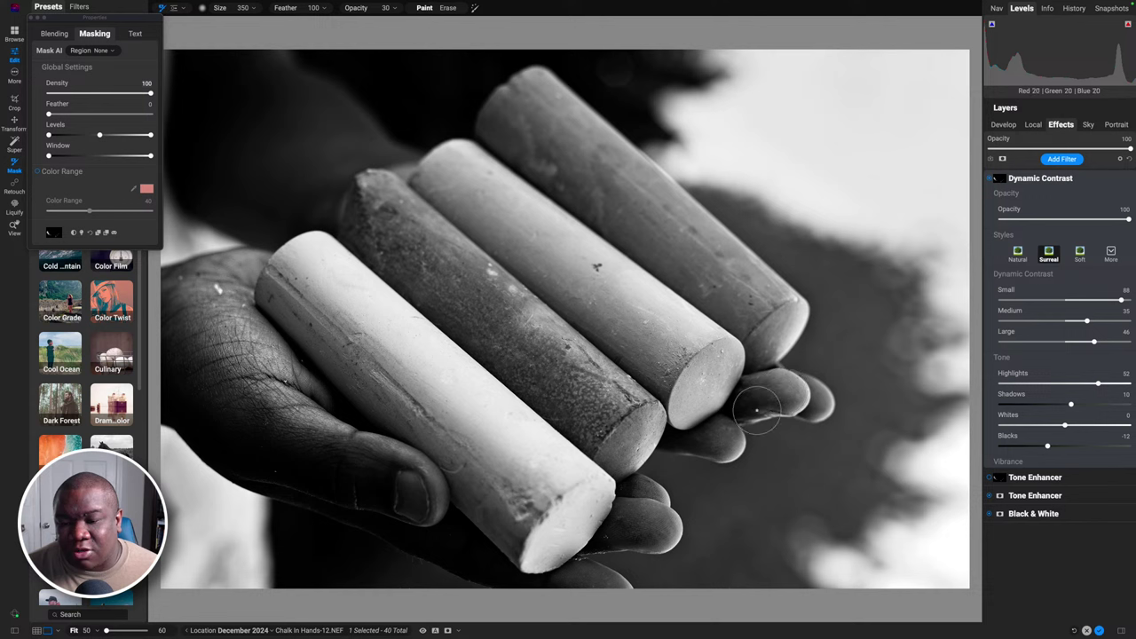
key("bracketleft")
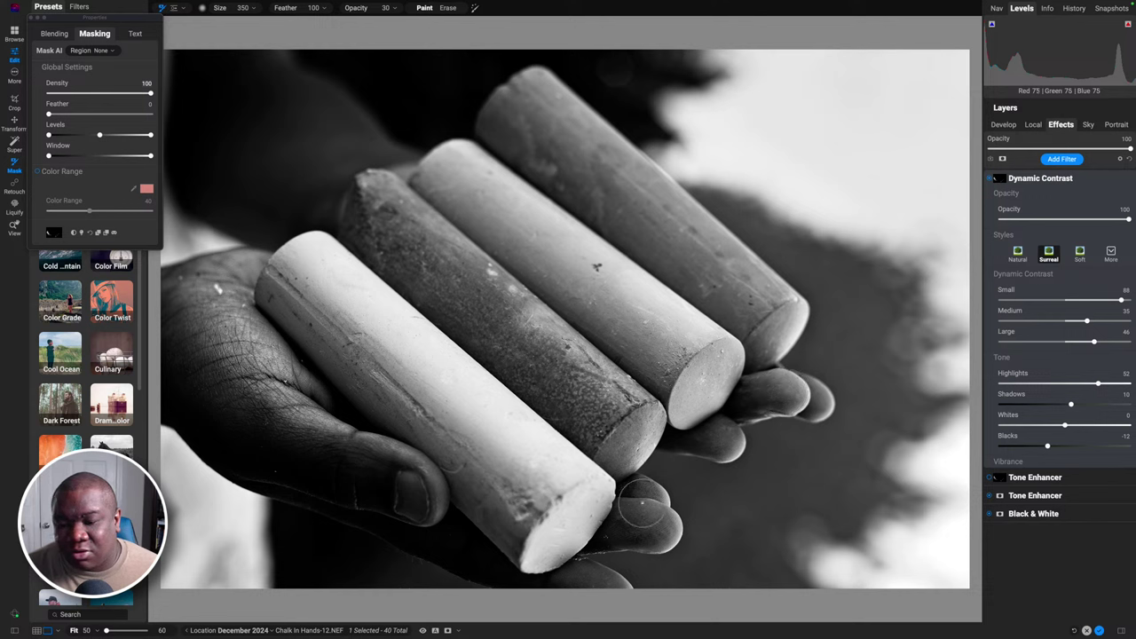
key("bracketright")
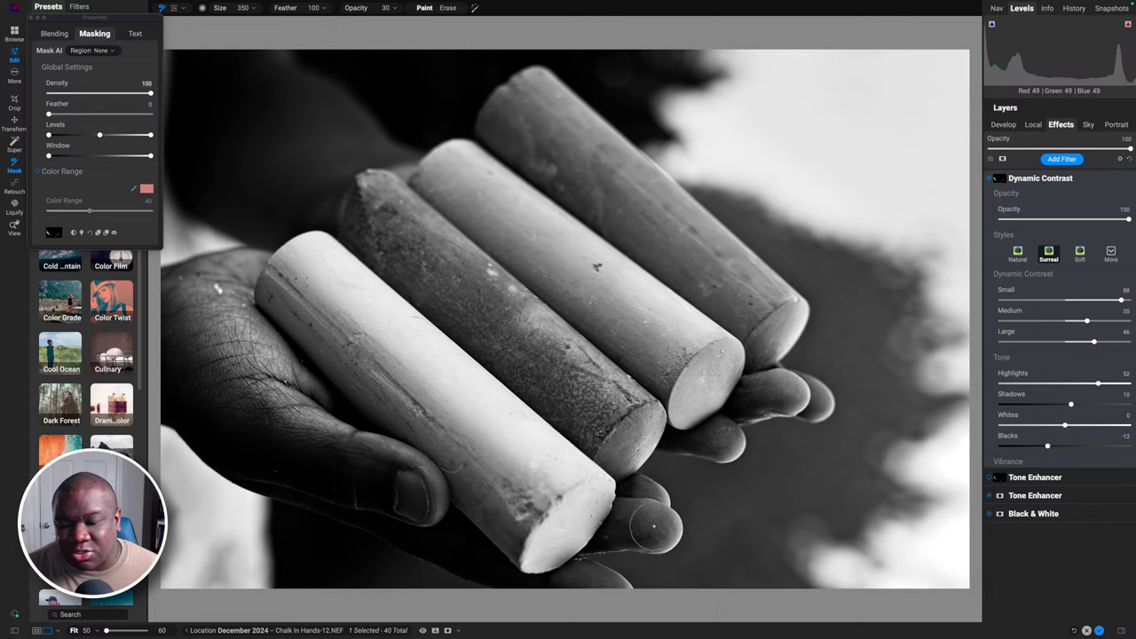
key("bracketleft")
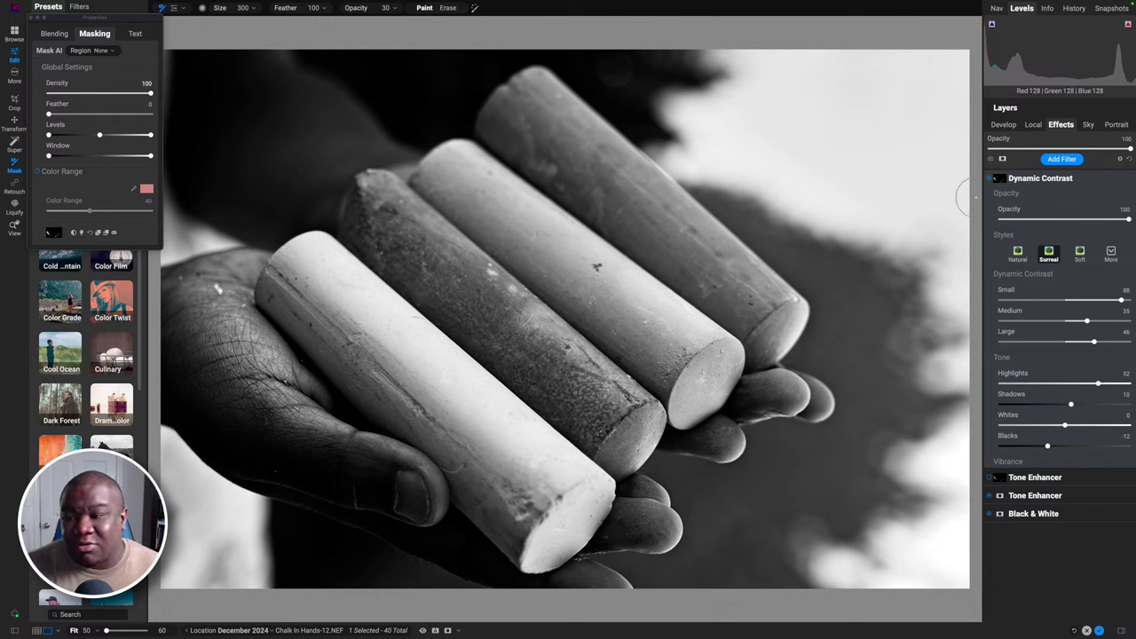
Compare the hands with the Dynamic Contrast filter switched off and on
left_click(991, 181)
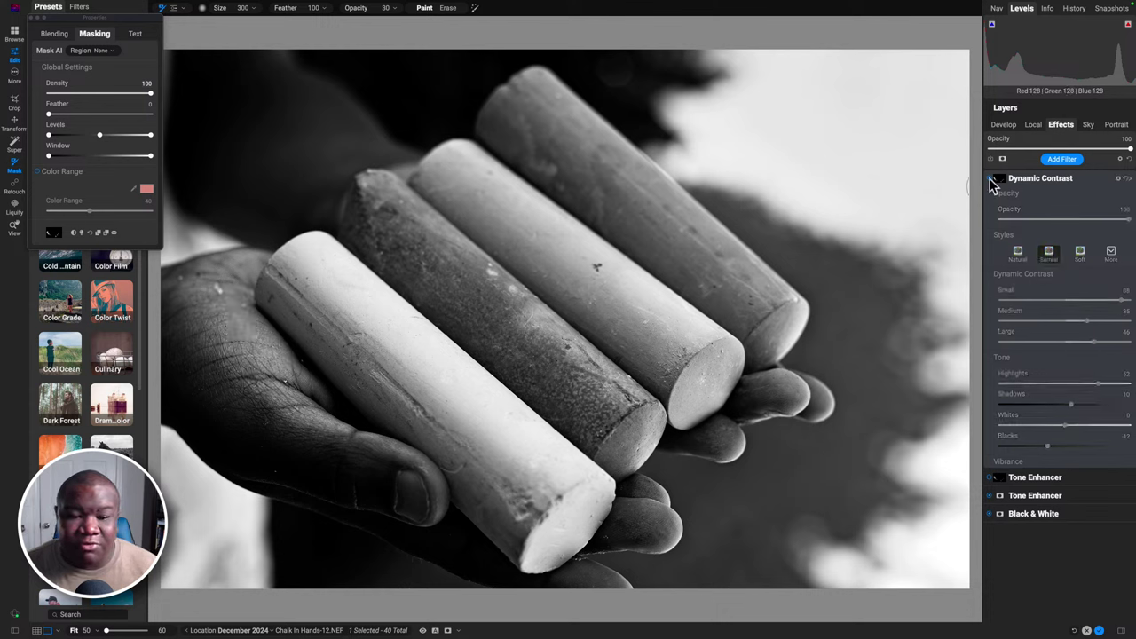
left_click(992, 180)
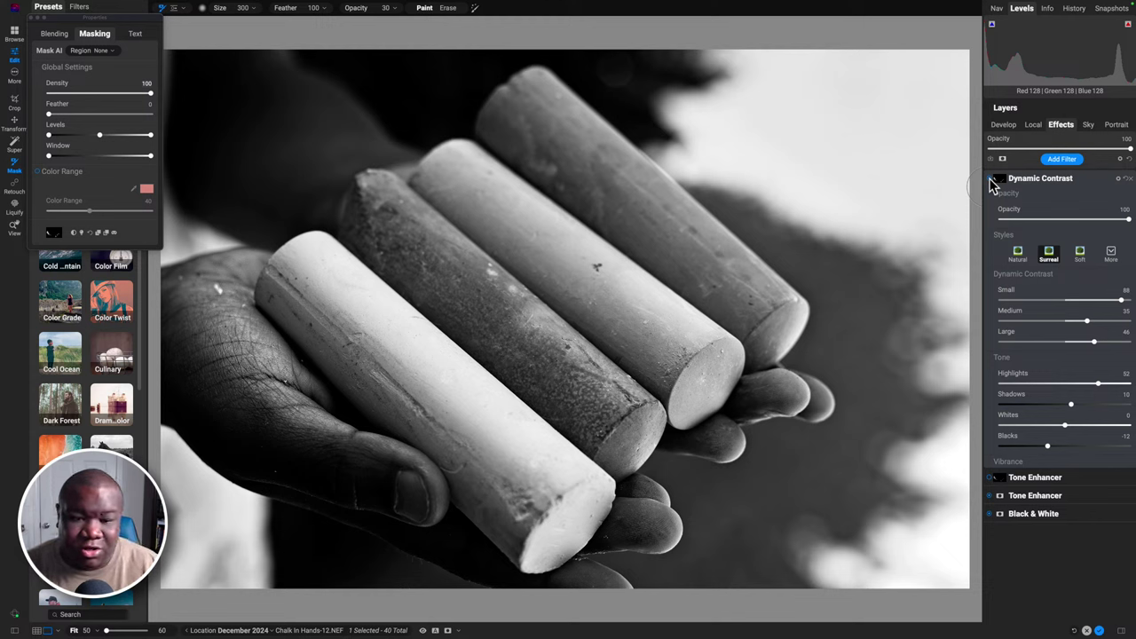
left_click(992, 180)
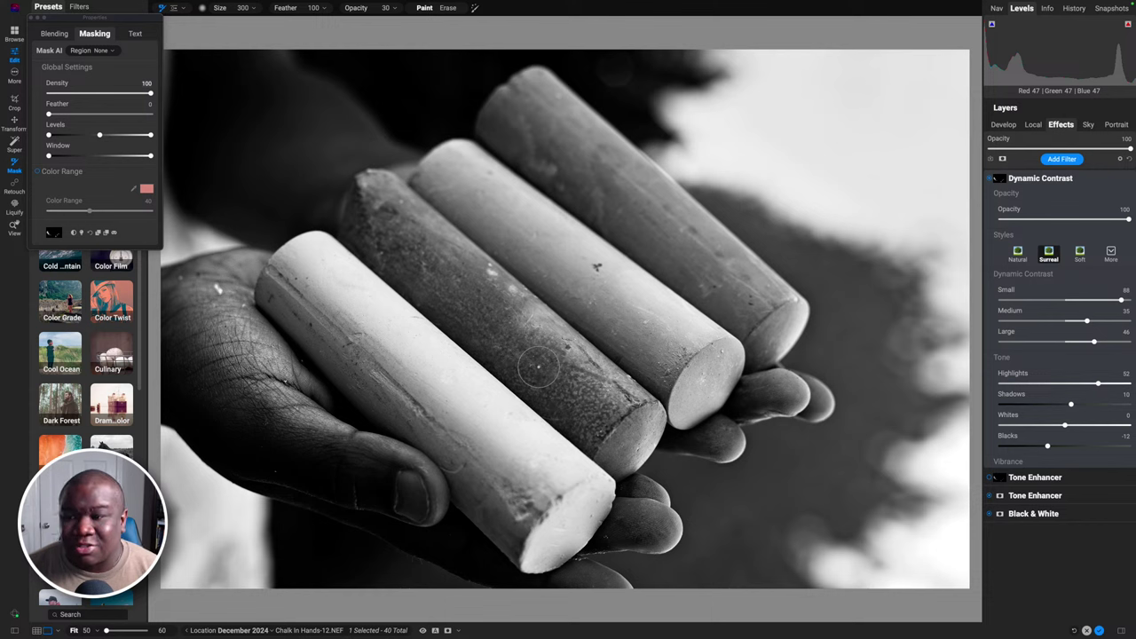
Rename the Dynamic Contrast filter as Hands Texture Increase
double_click(1058, 178)
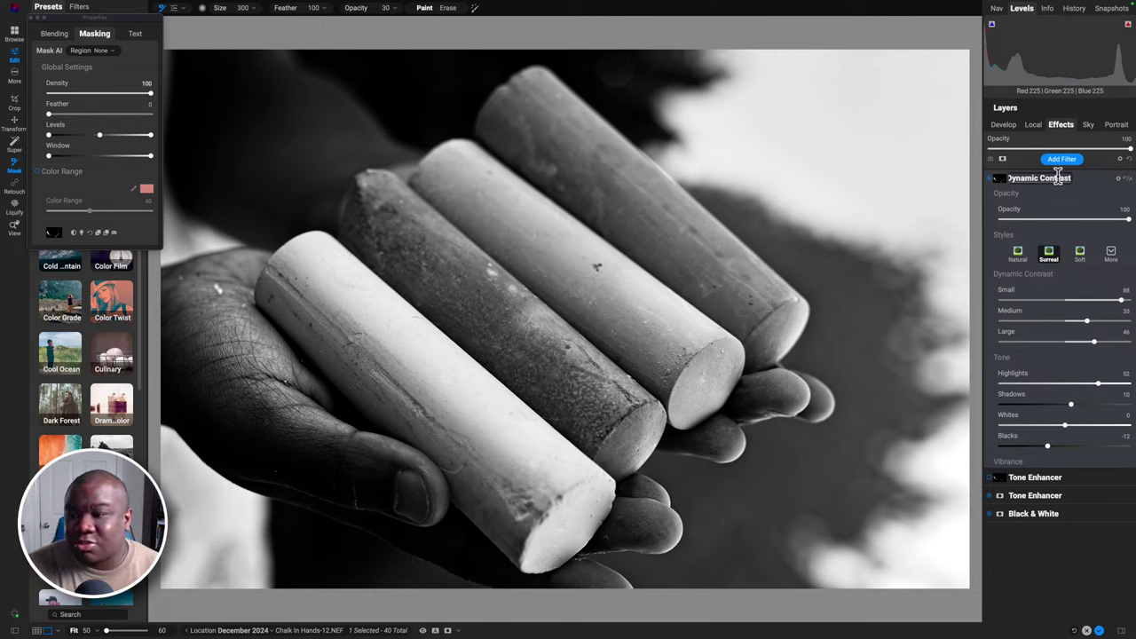
type("Hands")
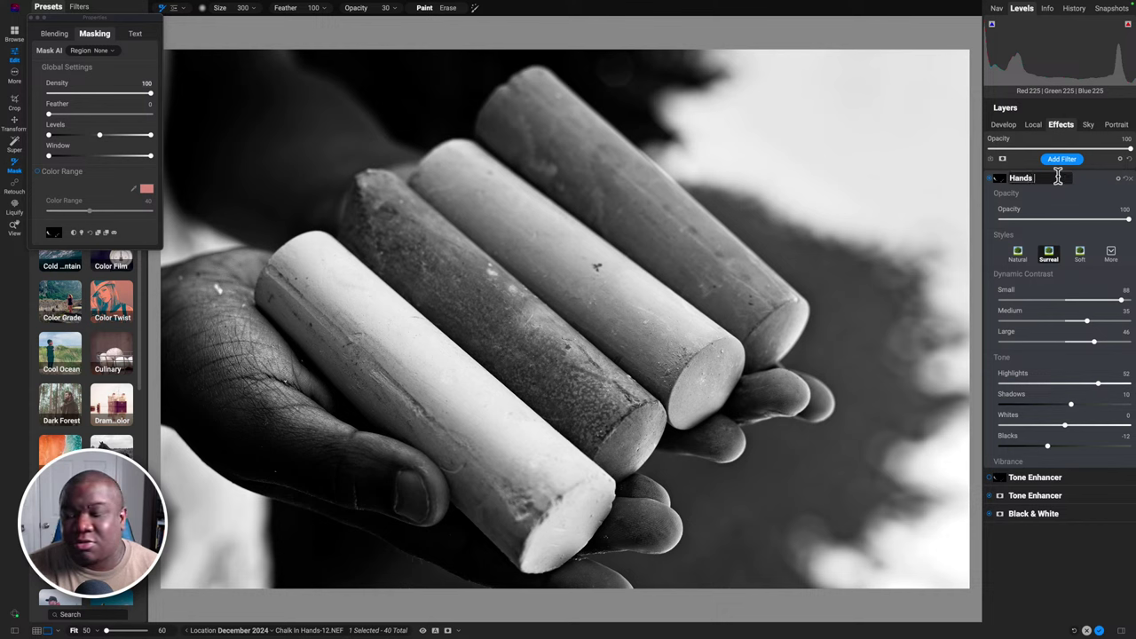
type(" Tex")
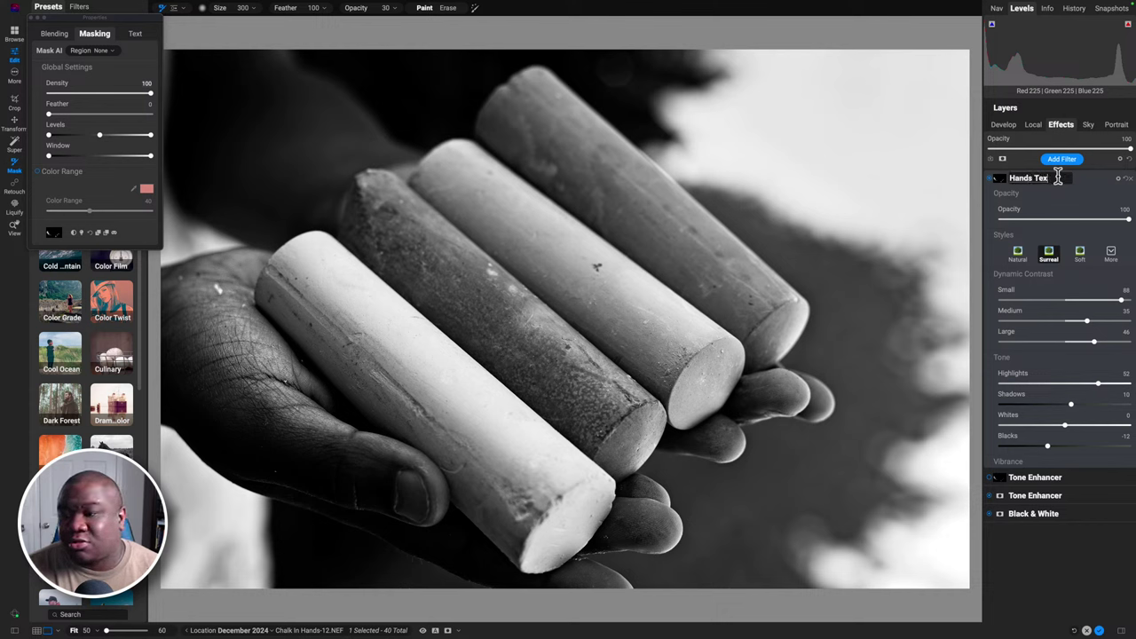
type("ture Increase")
key("super+Left")
key("Delete")
key("Delete")
key("Delete")
key("Delete")
key("Delete")
key("Delete")
key("Return")
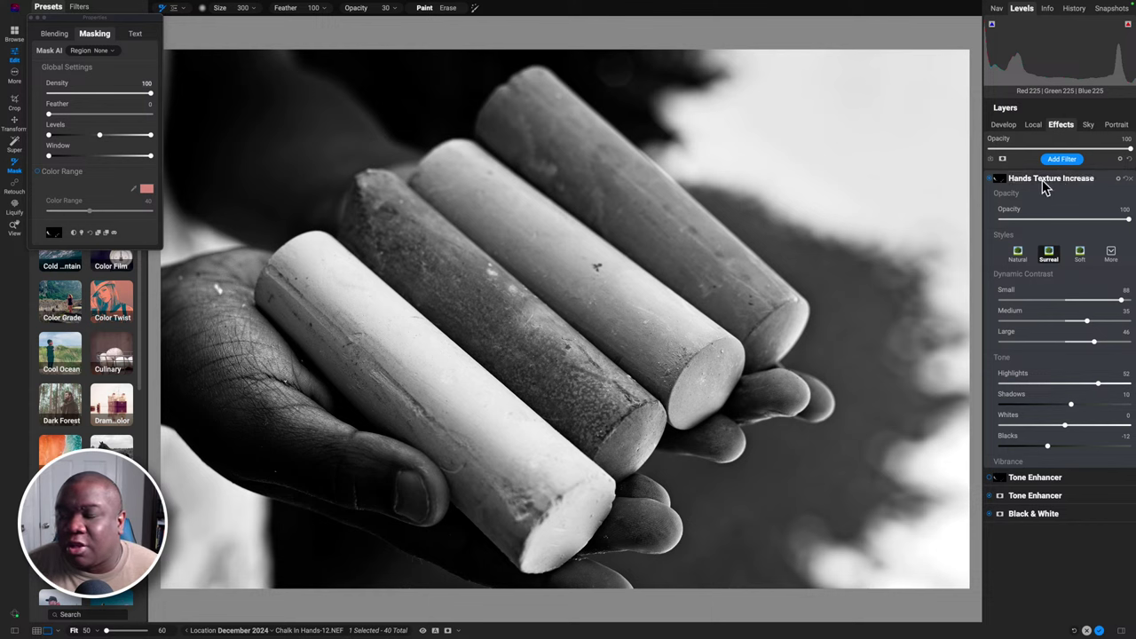
Review the local adjustments and delete the disabled, hand-masked Tone Enhancer filter from the effects
left_click(1044, 180)
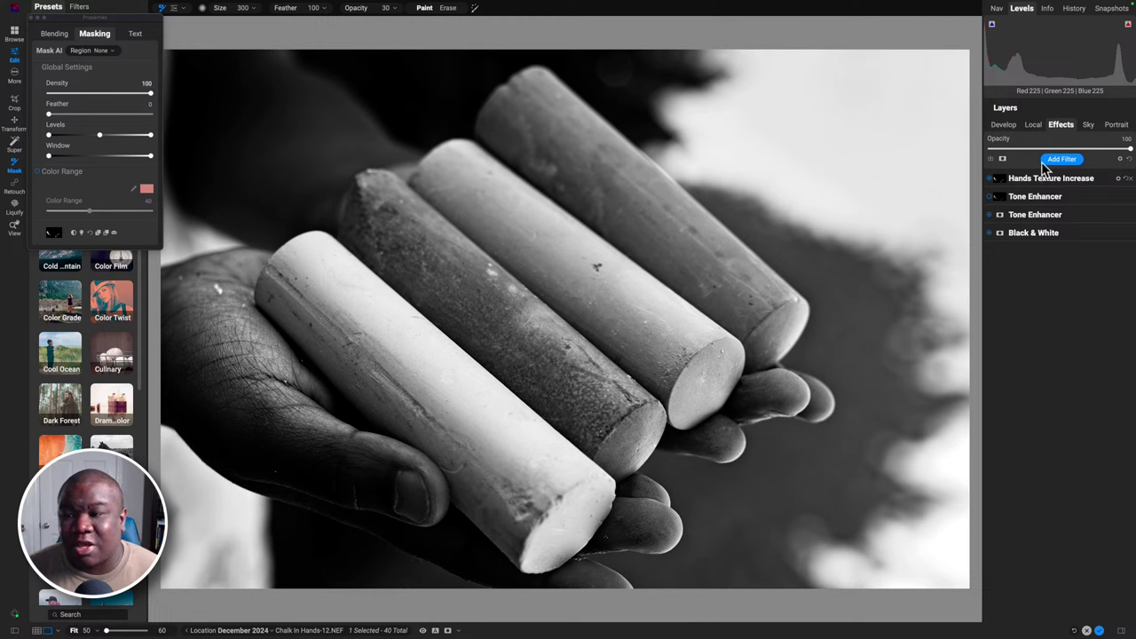
left_click(1034, 126)
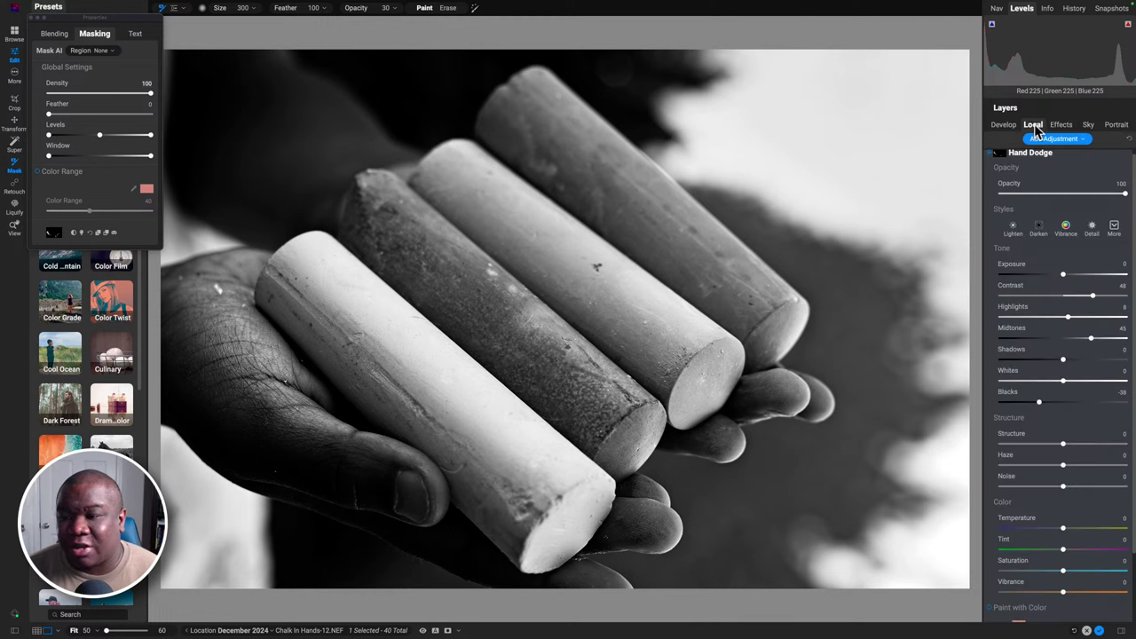
left_click(1040, 160)
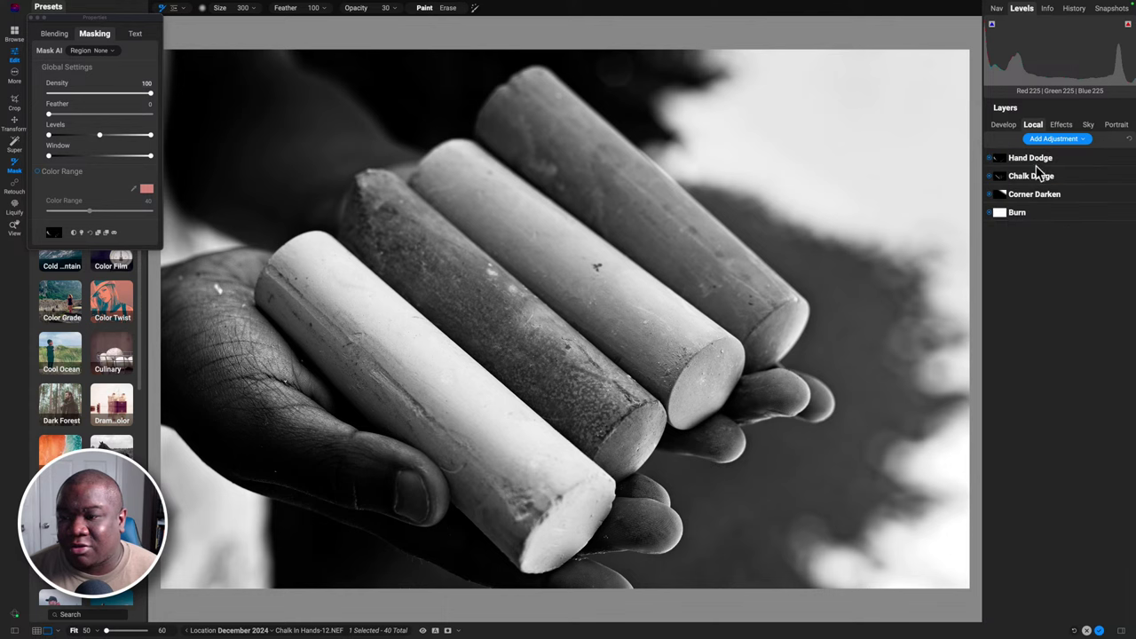
left_click(1061, 126)
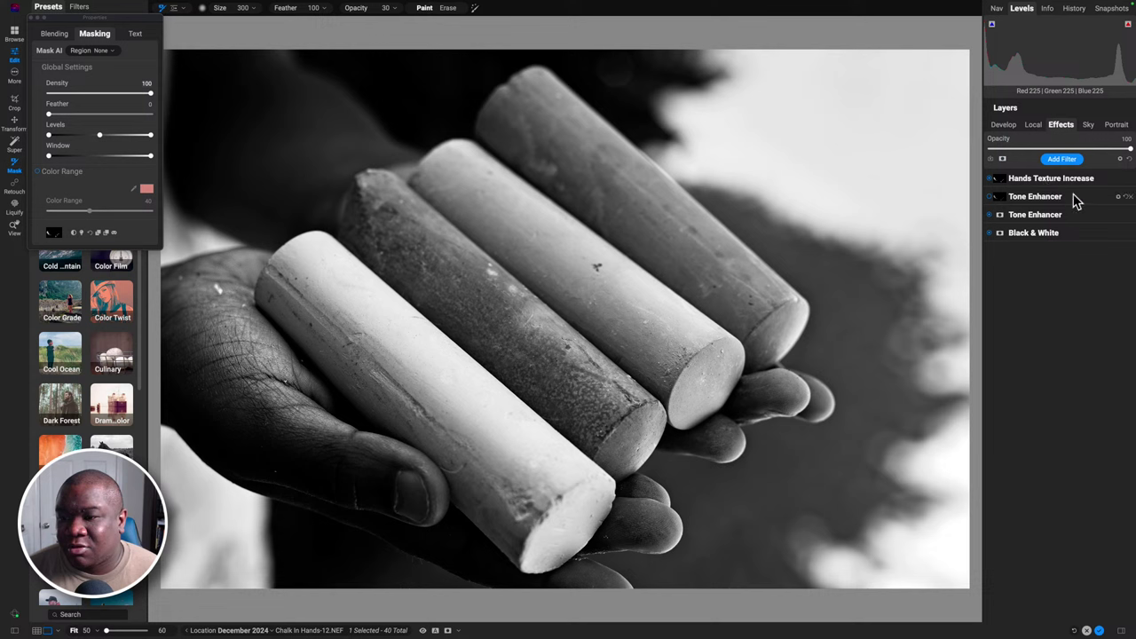
left_click(1129, 197)
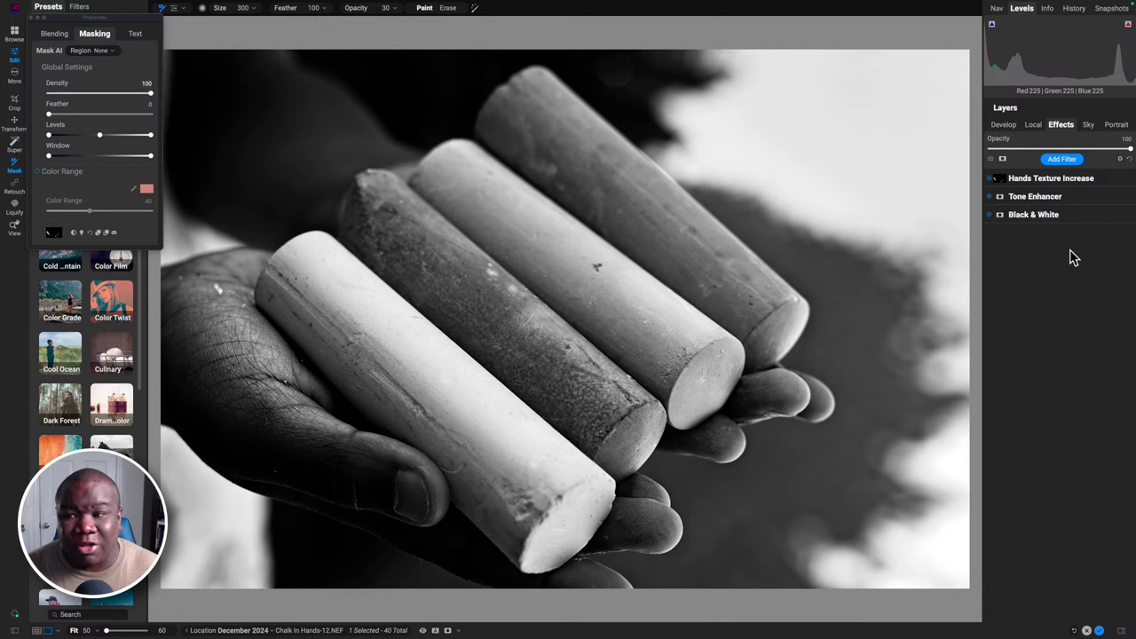
Expand the Black & White filter and compare the photo with it switched off and on
left_click(1030, 218)
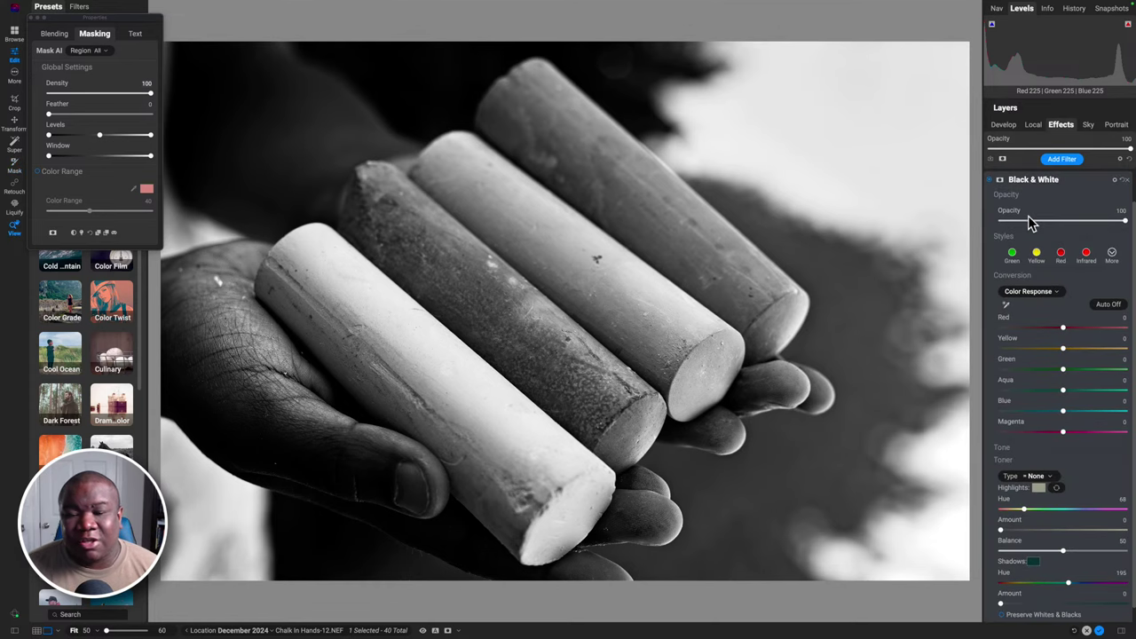
left_click(990, 181)
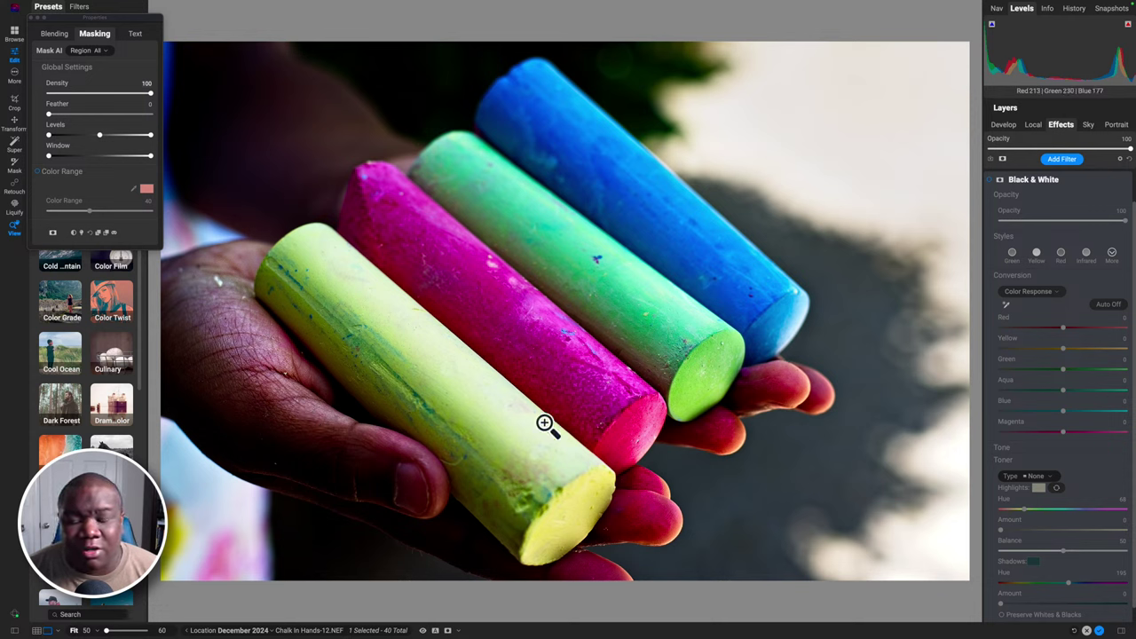
left_click(988, 180)
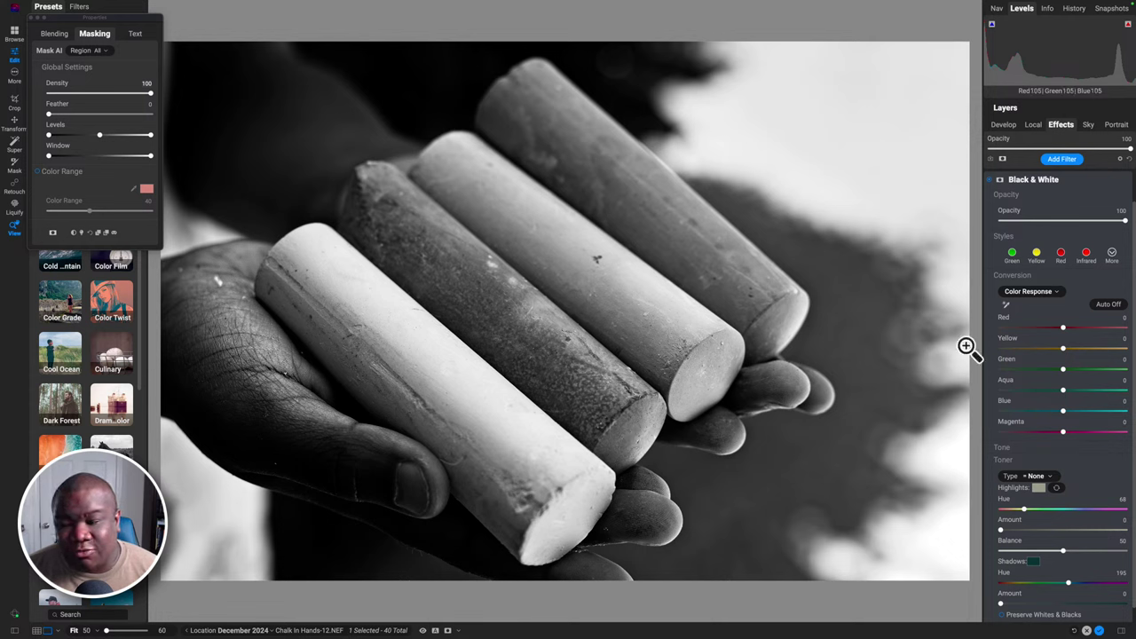
Try the Black & White filter's Red color response at 36, return it to 0 and collapse the filter
left_click_drag(1062, 329, 1103, 337)
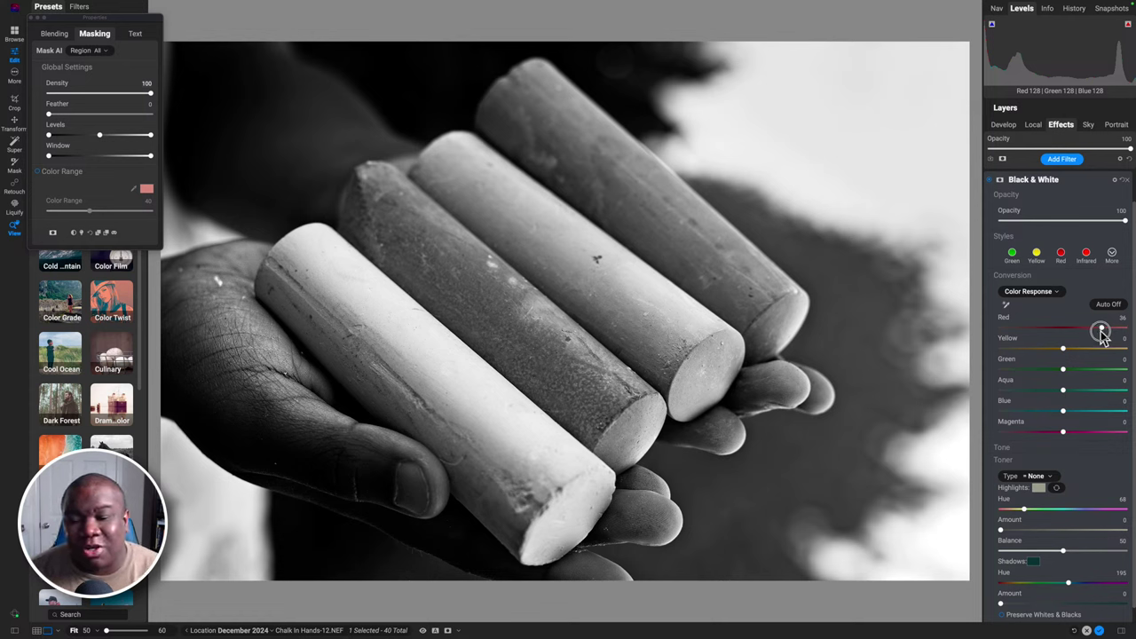
left_click_drag(1101, 335, 1065, 335)
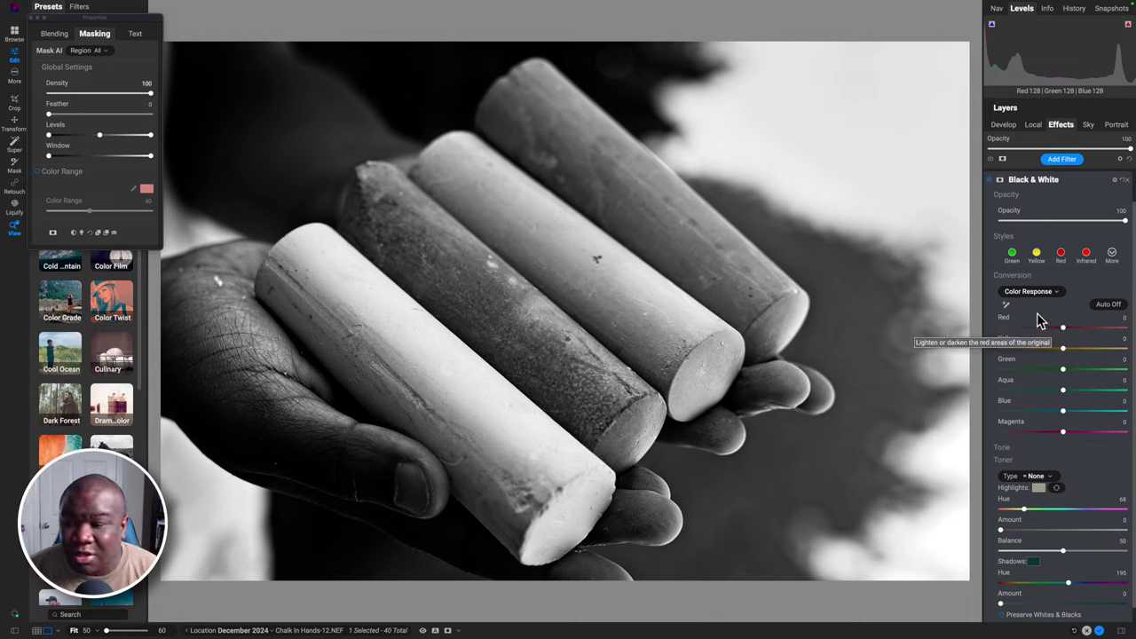
left_click(1041, 181)
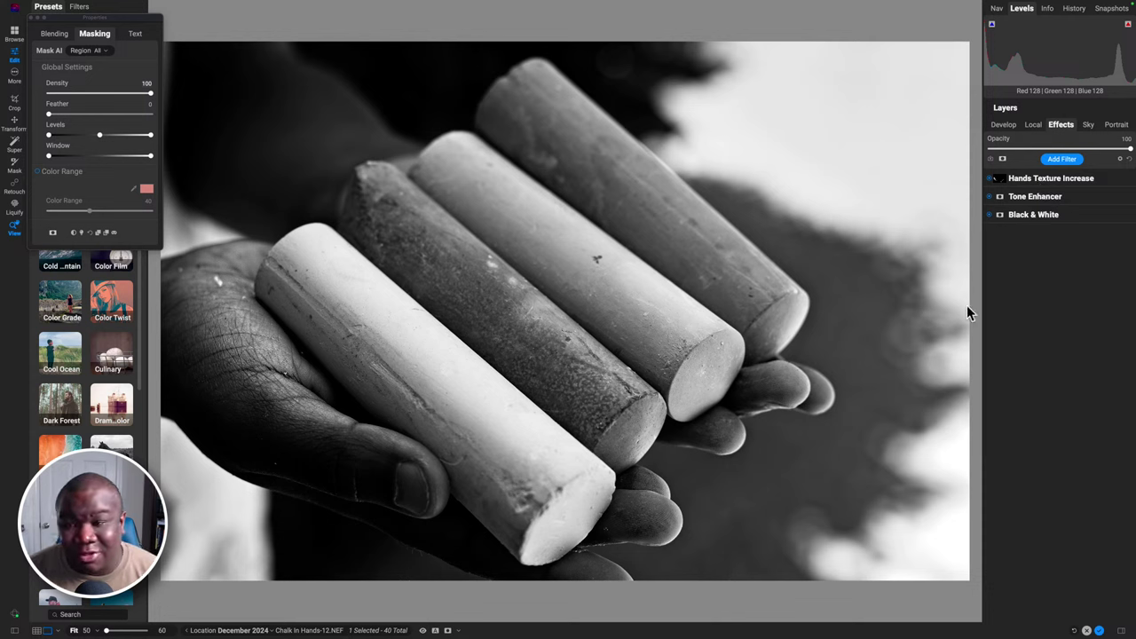
Add a Color Adjustment filter and set its red range to Saturation 15 and Brightness 11
left_click(1057, 166)
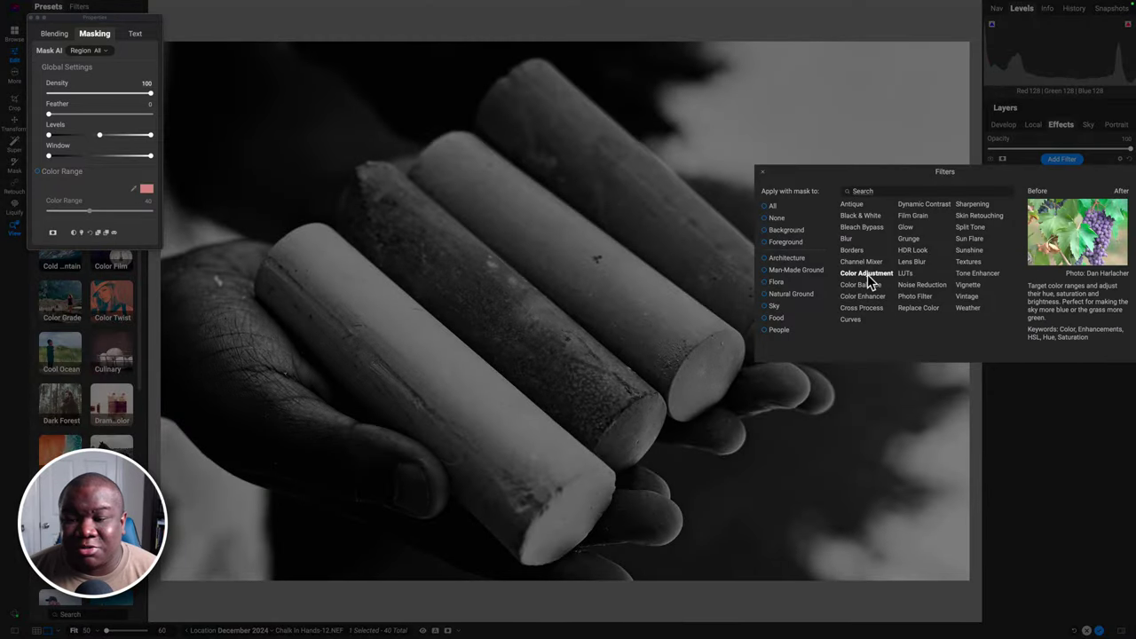
left_click(867, 274)
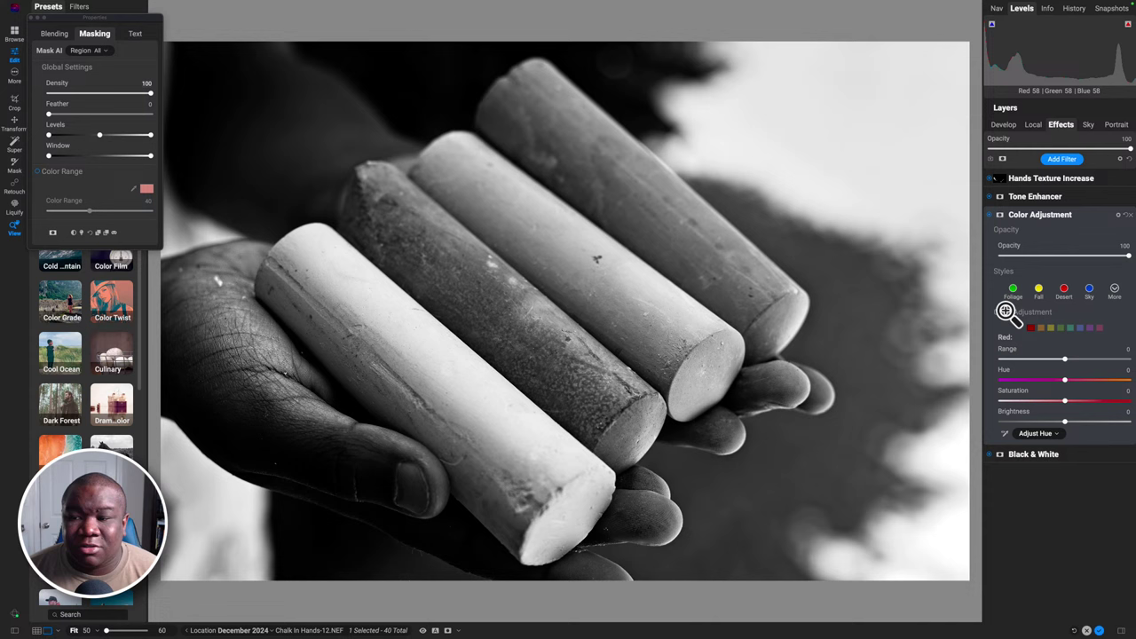
left_click(1043, 219)
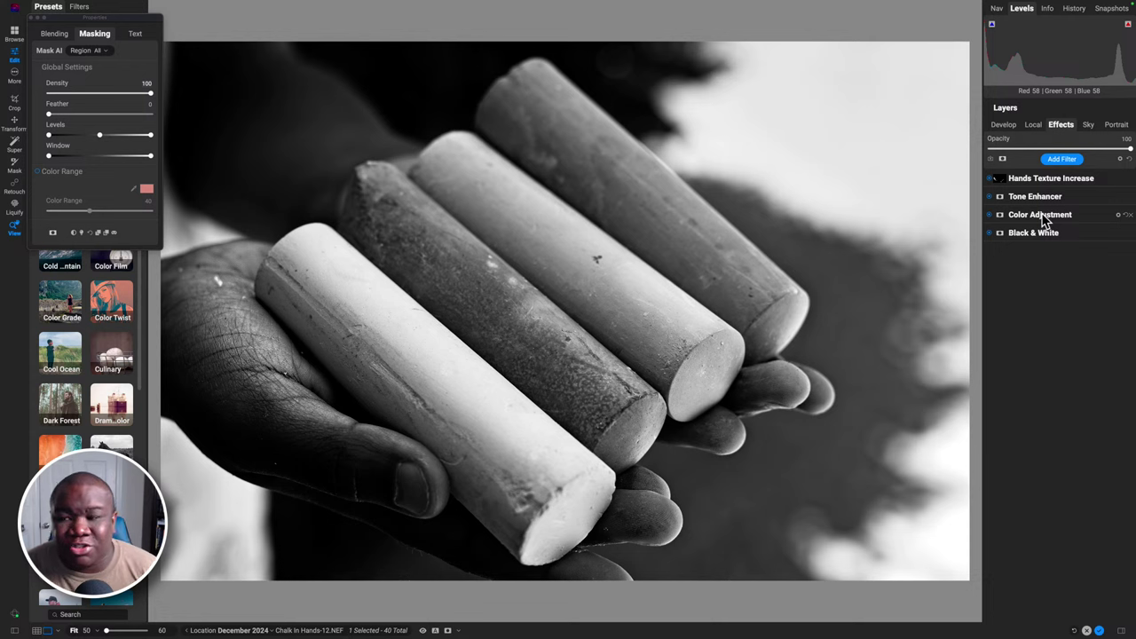
left_click(1045, 219)
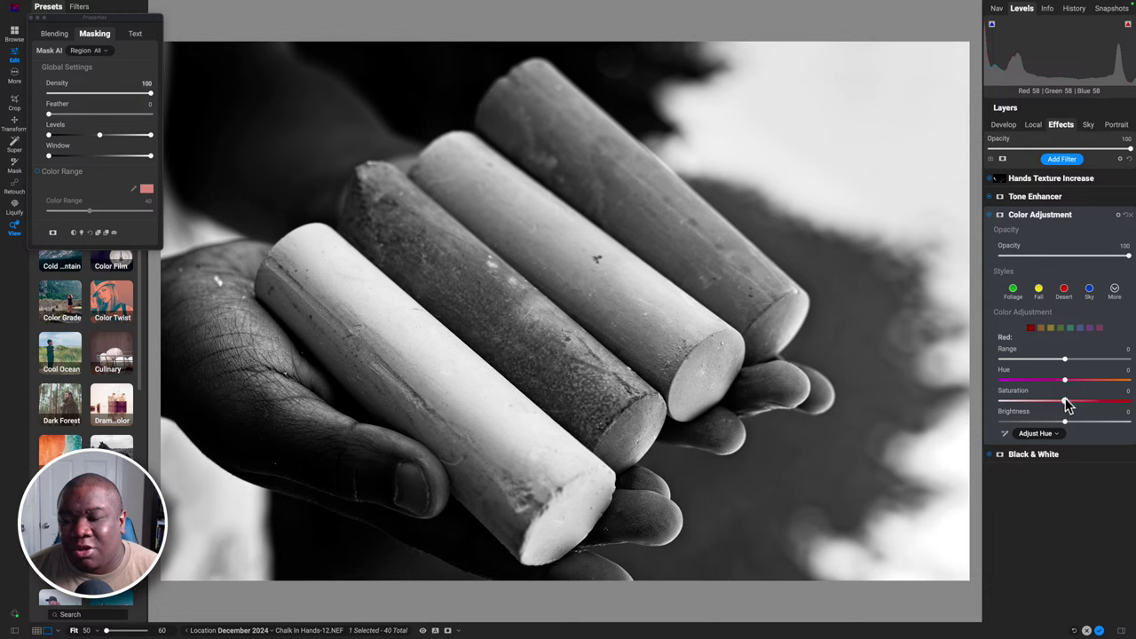
left_click_drag(1066, 424, 1090, 406)
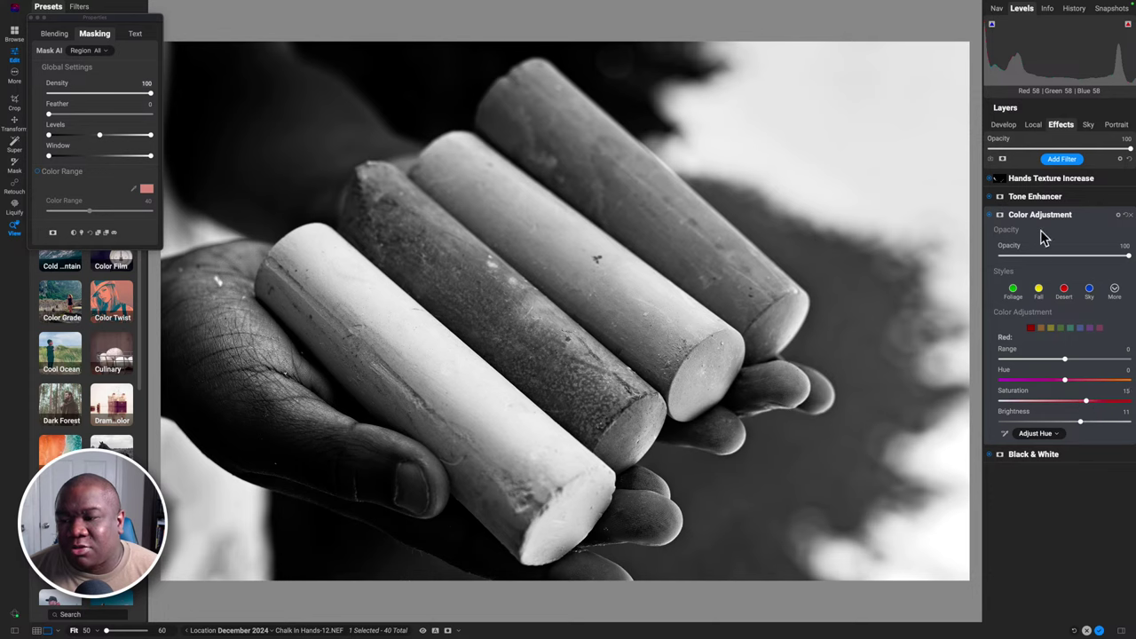
Move the Color Adjustment filter below the Black & White filter in the stack
left_click(1028, 217)
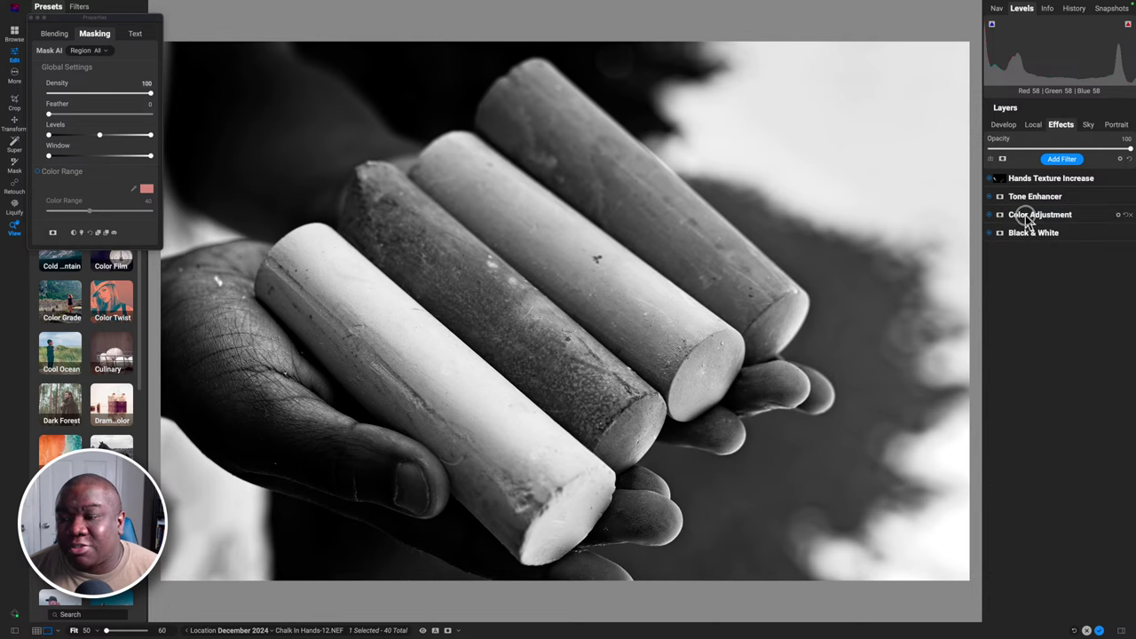
left_click_drag(1028, 220, 1012, 246)
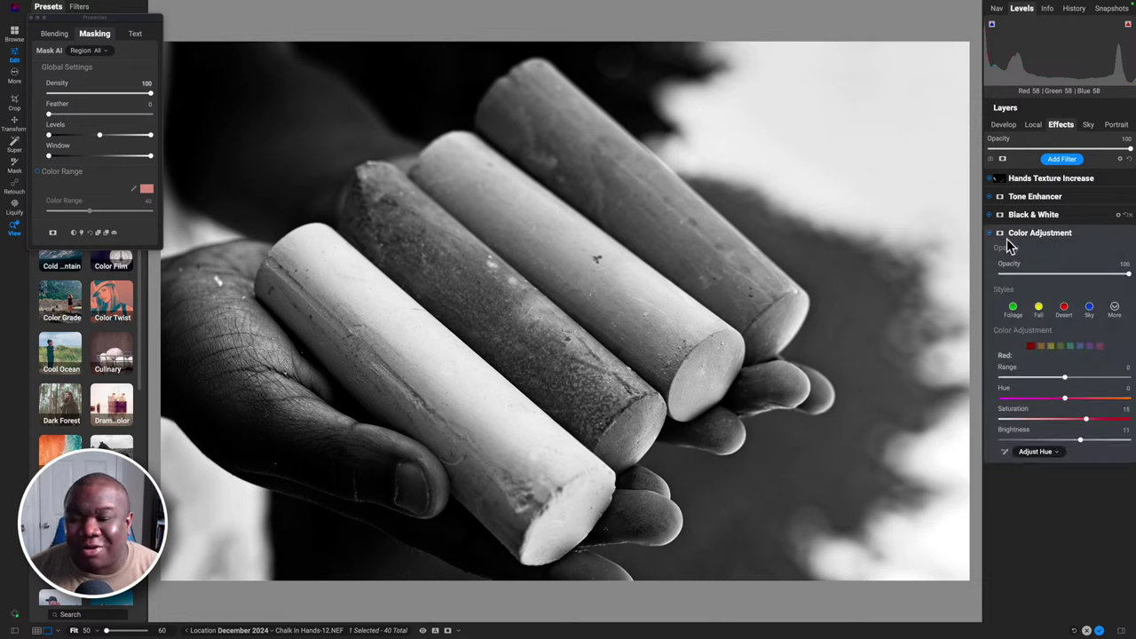
Reset the Color Adjustment filter's red Saturation to 0 and set its red Brightness to 20
double_click(1019, 413)
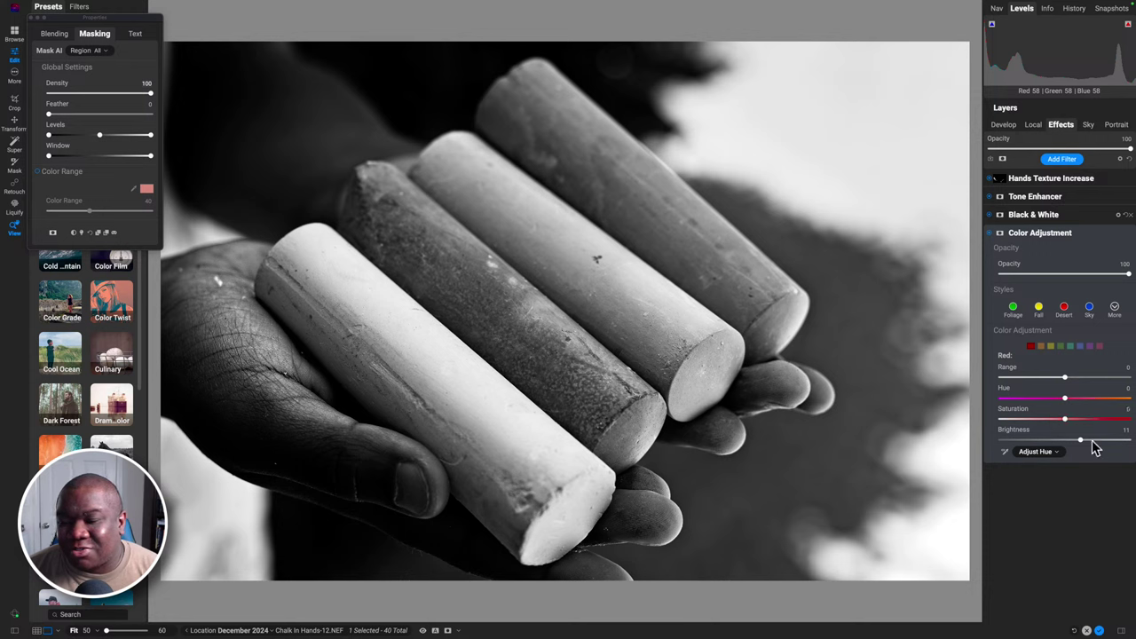
mouse_move(1080, 441)
left_mouse_down()
mouse_move(1019, 442)
mouse_move(1084, 441)
left_mouse_up()
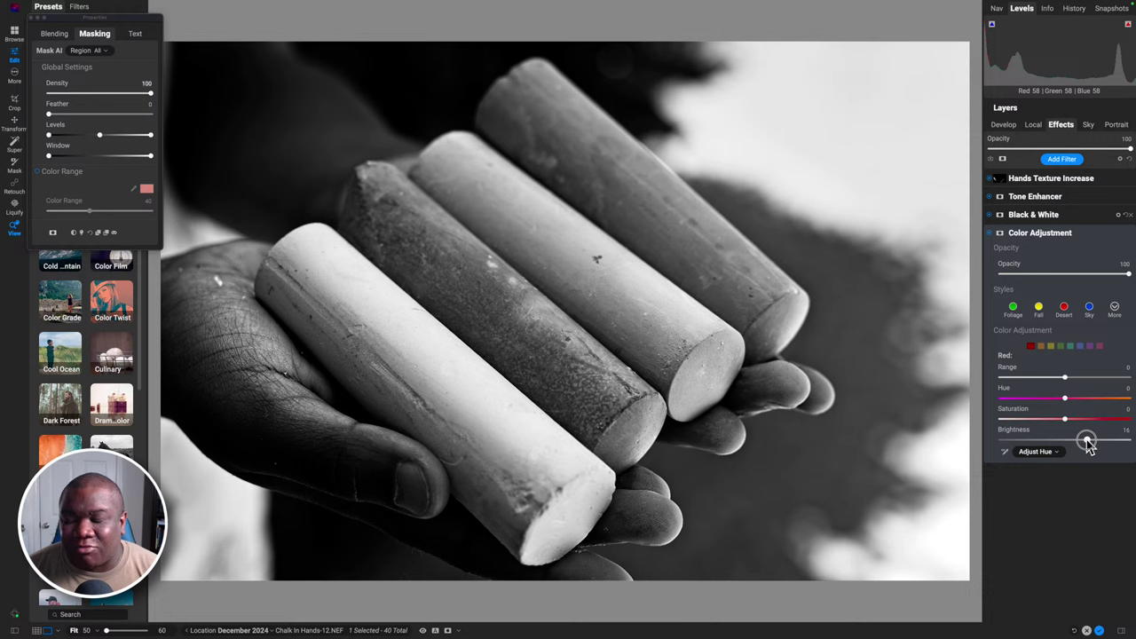
left_click_drag(1088, 441, 1073, 442)
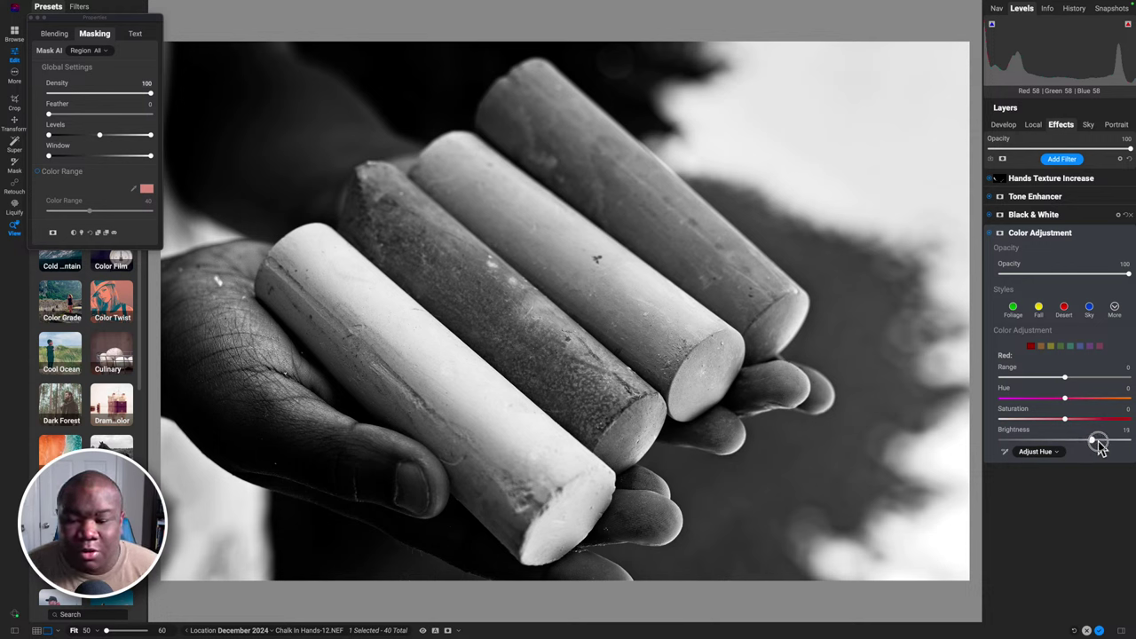
mouse_move(1101, 442)
left_mouse_down()
mouse_move(1080, 448)
mouse_move(1103, 446)
left_mouse_up()
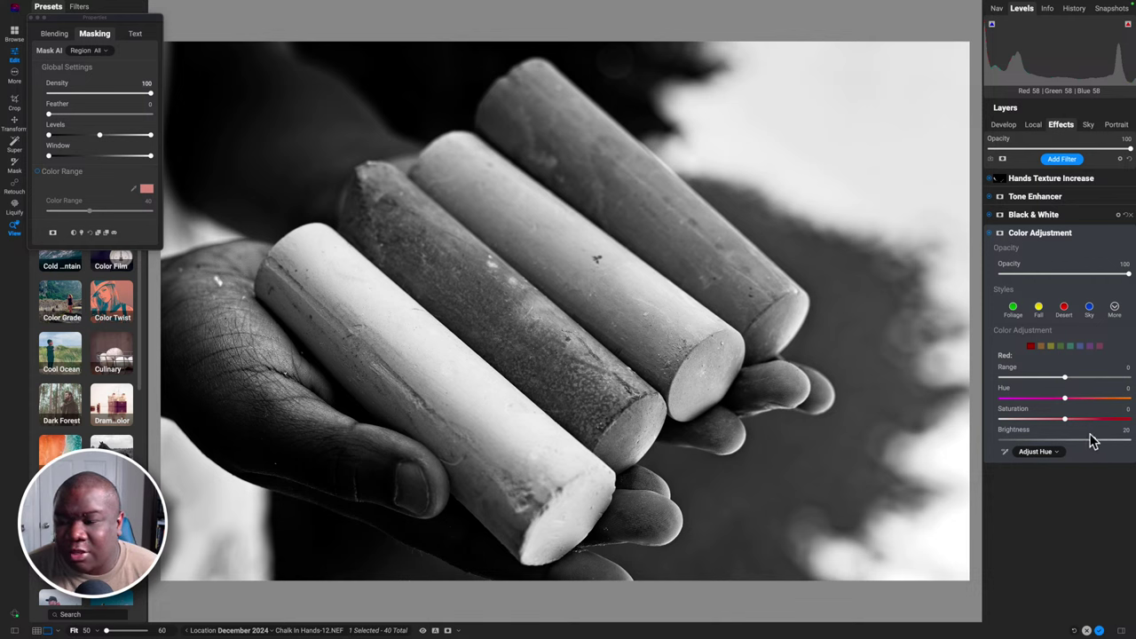
Compare the photo with the Color Adjustment filter switched off and on
left_click(992, 235)
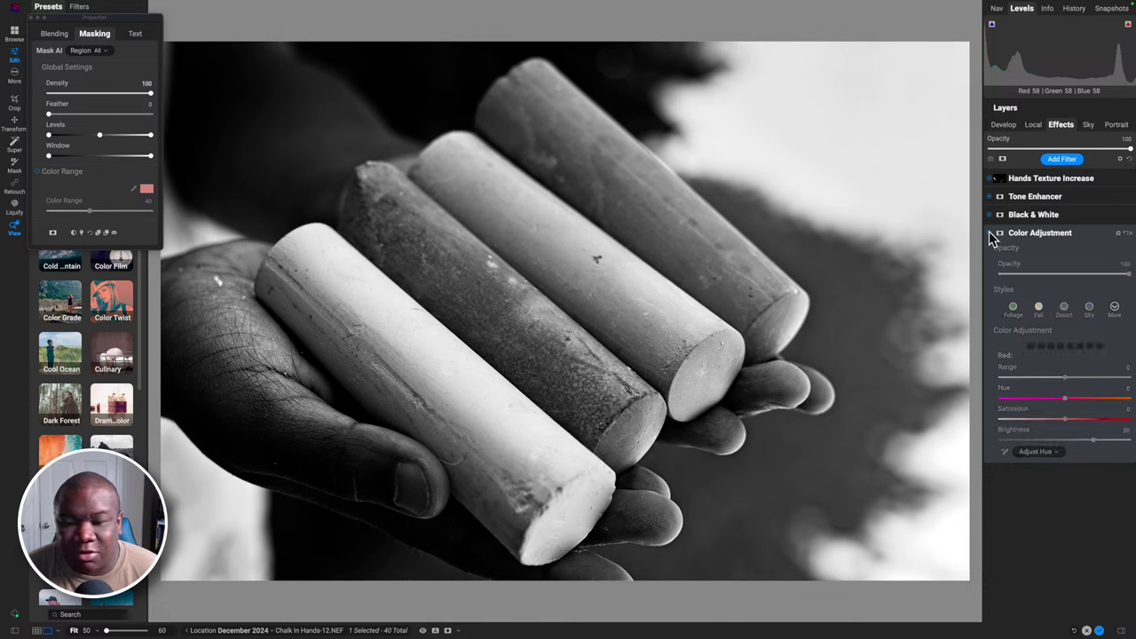
left_click(993, 235)
left_click(993, 235)
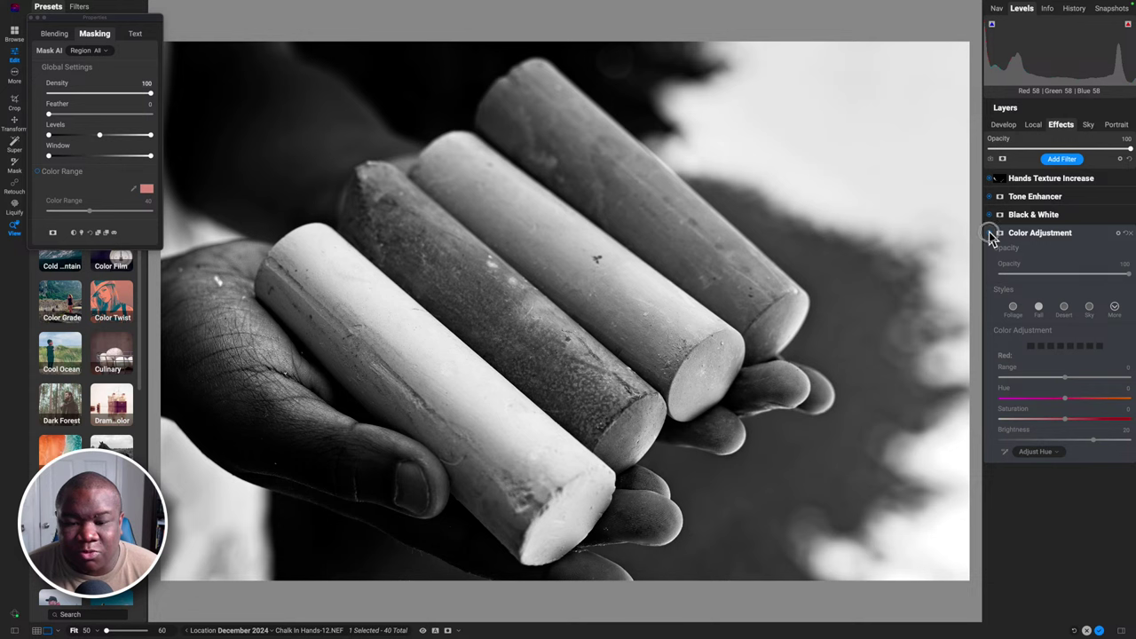
left_click(992, 234)
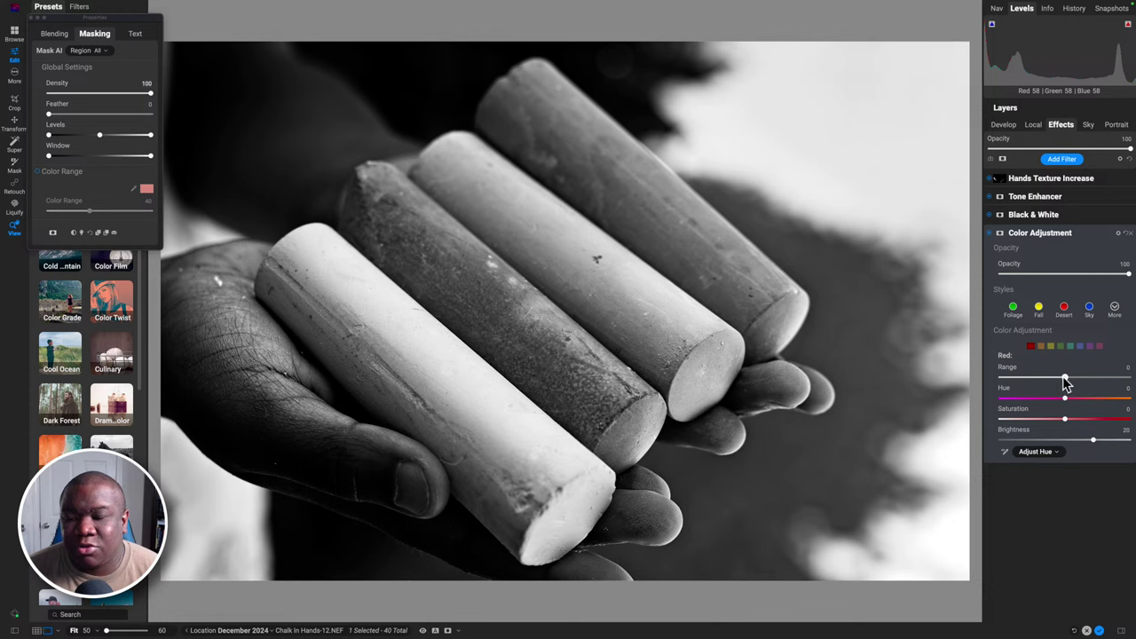
Try the red Range and Brightness both at 100 and check the photo with the Color Adjustment filter off and on
left_click_drag(1065, 379, 1099, 383)
left_click_drag(1095, 444, 1132, 442)
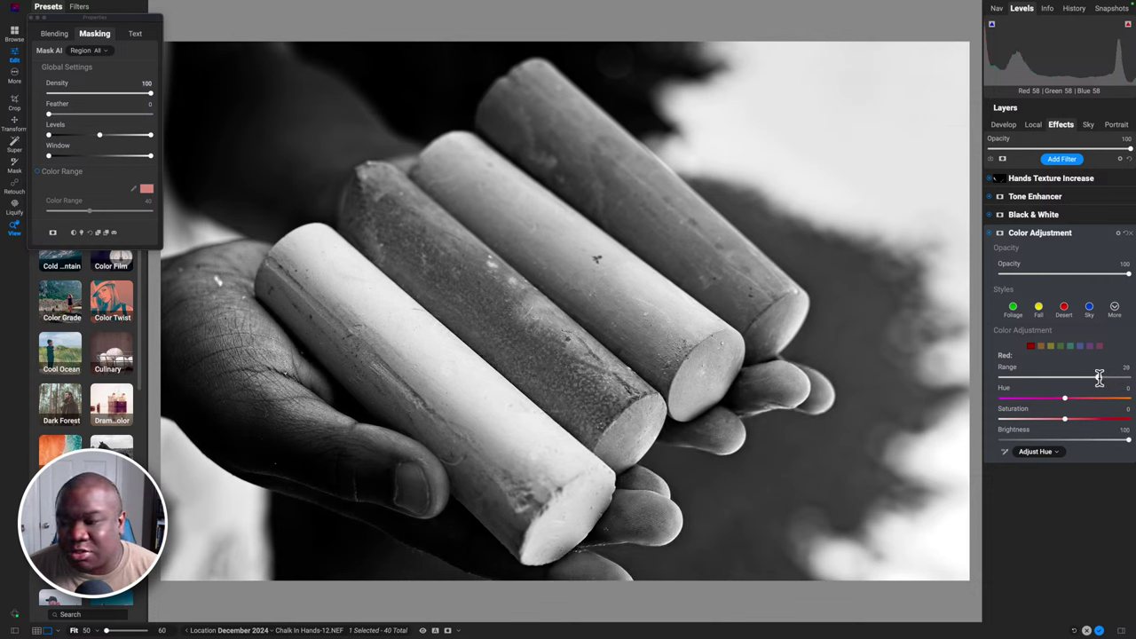
left_click_drag(1099, 378, 1129, 380)
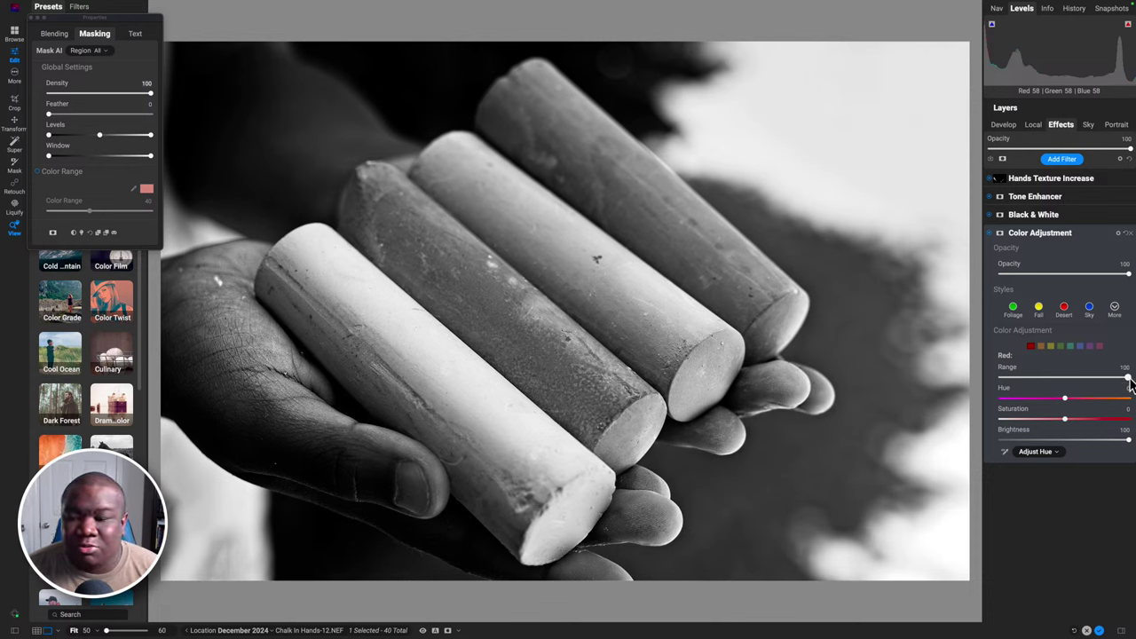
left_click(987, 231)
left_click(987, 231)
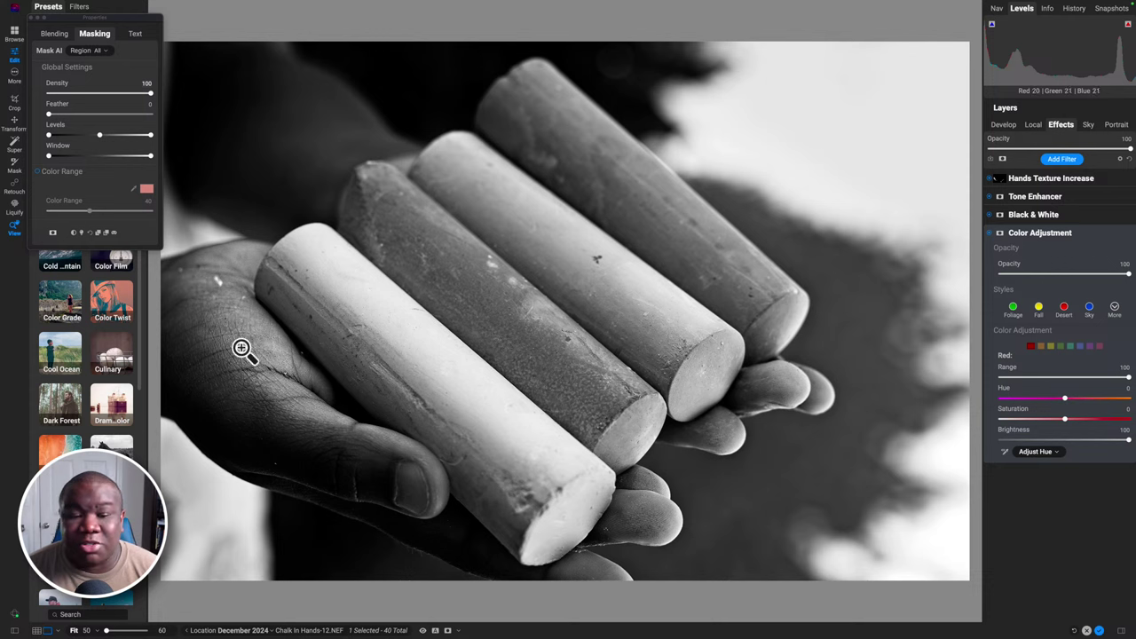
Set the Color Adjustment filter's red Range to 8 and Brightness to -6
left_click_drag(1127, 380, 1015, 385)
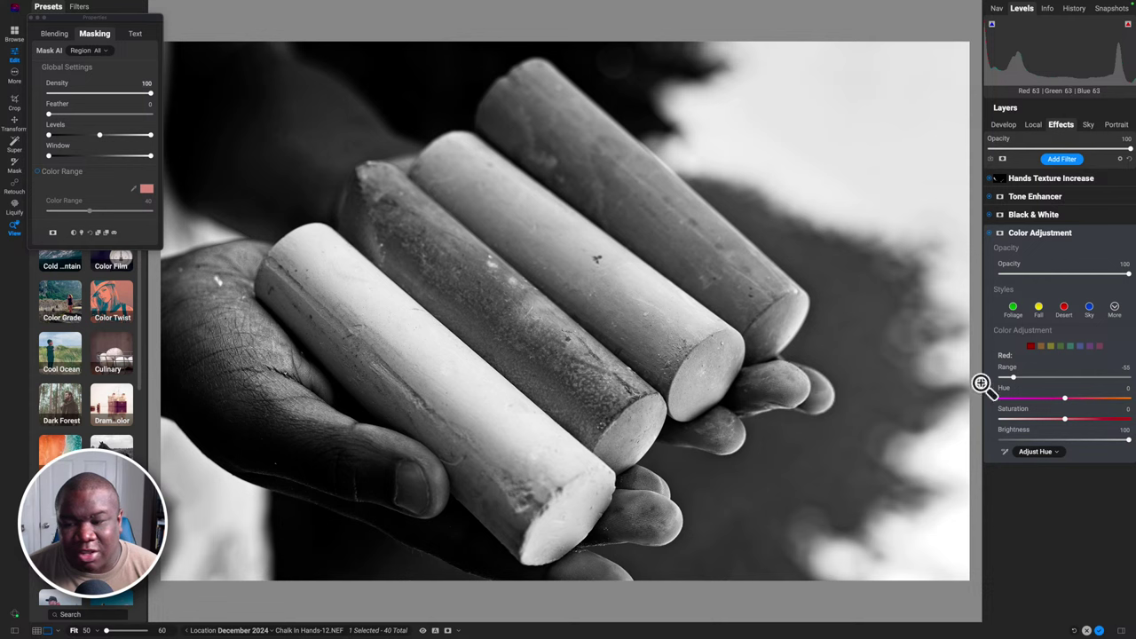
left_click_drag(1006, 376, 1077, 385)
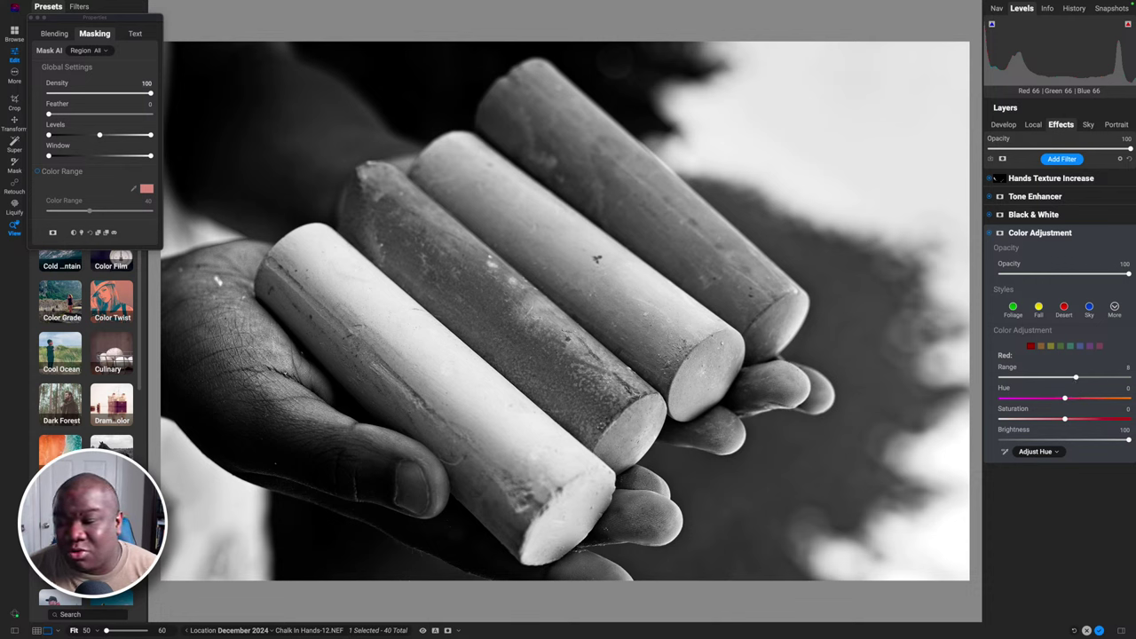
left_click_drag(1129, 444, 1055, 441)
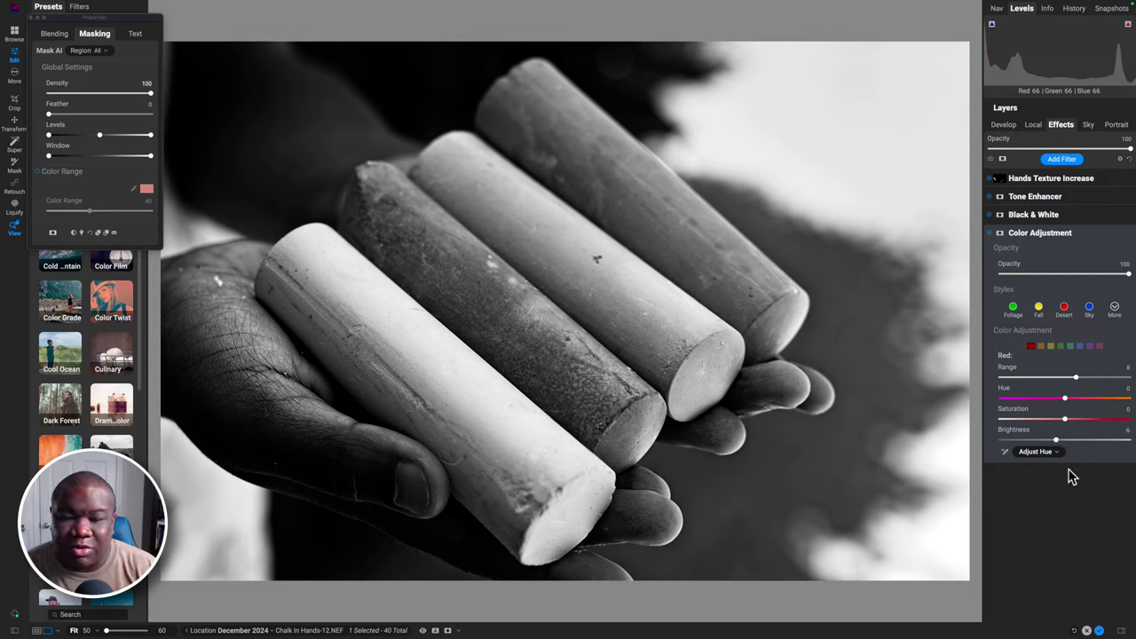
Erase the fingertips from the Color Adjustment mask with the brush at 100 opacity, and compare the filter off and on
left_click(1000, 234)
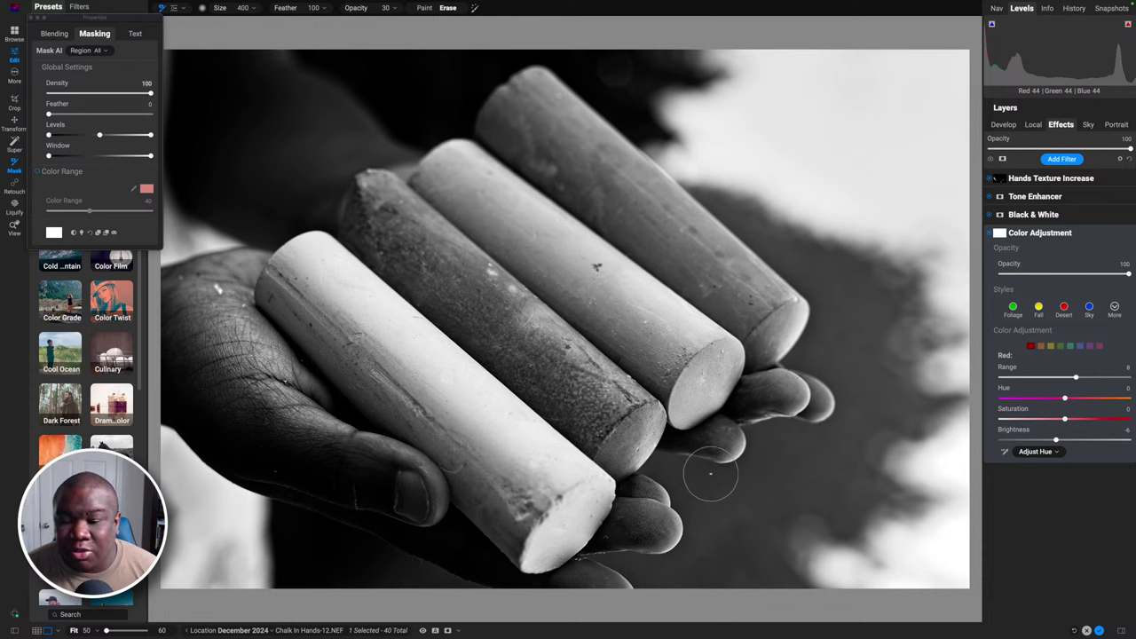
key("bracketright")
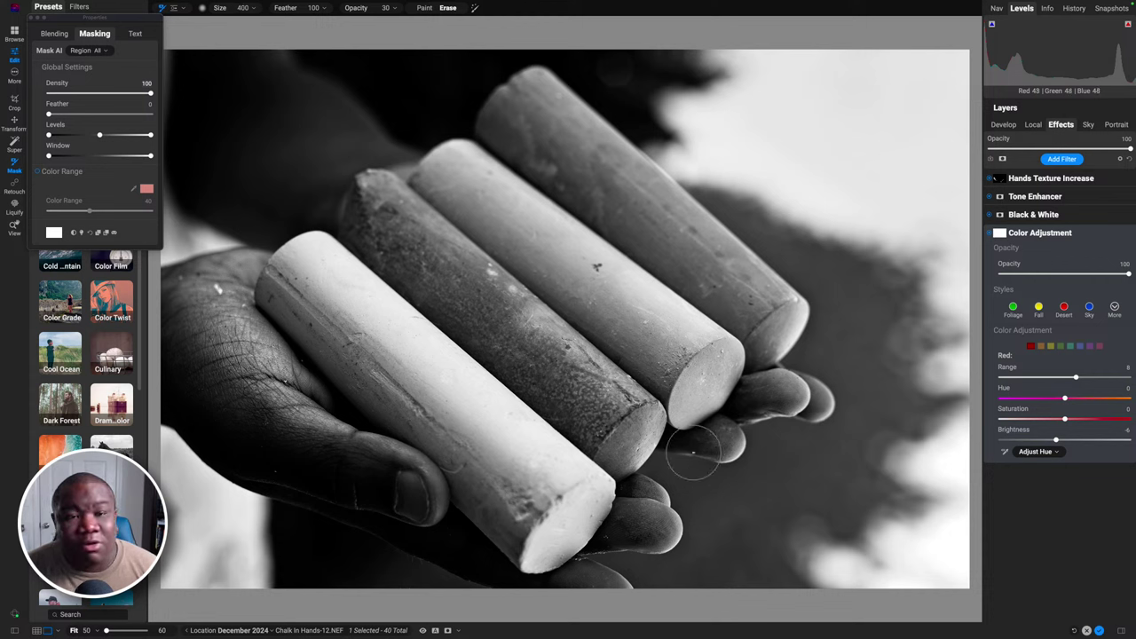
mouse_move(367, 11)
left_mouse_down()
mouse_move(514, 18)
mouse_move(633, 42)
left_mouse_up()
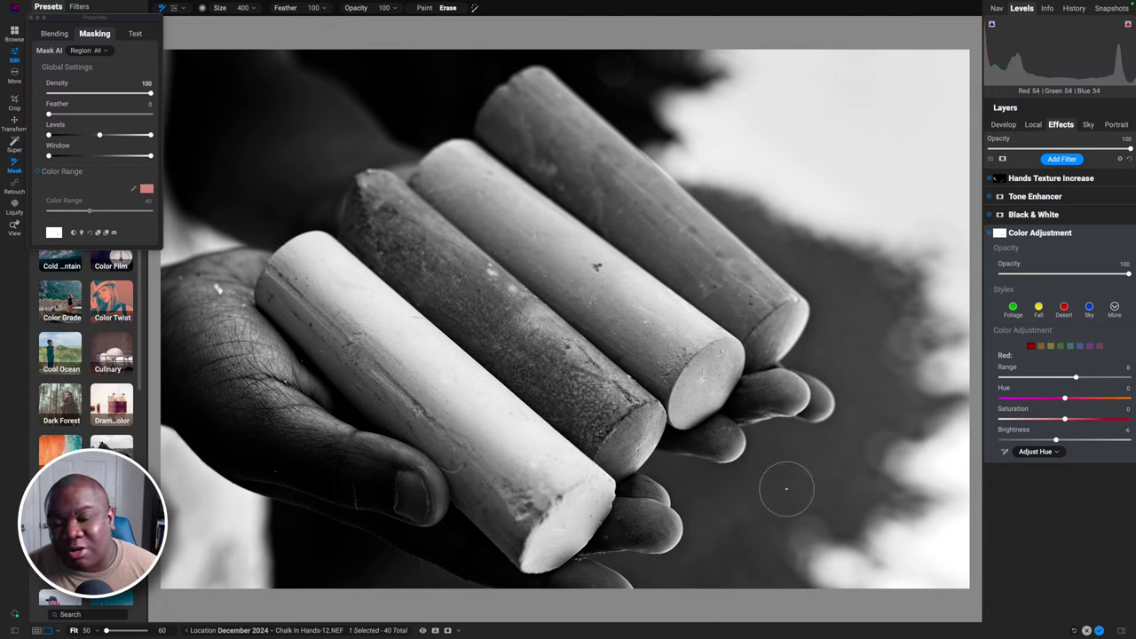
mouse_move(770, 395)
left_mouse_down()
mouse_move(748, 403)
mouse_move(747, 430)
mouse_move(724, 448)
mouse_move(675, 455)
mouse_move(638, 541)
mouse_move(641, 486)
mouse_move(666, 541)
mouse_move(615, 532)
mouse_move(645, 508)
left_mouse_up()
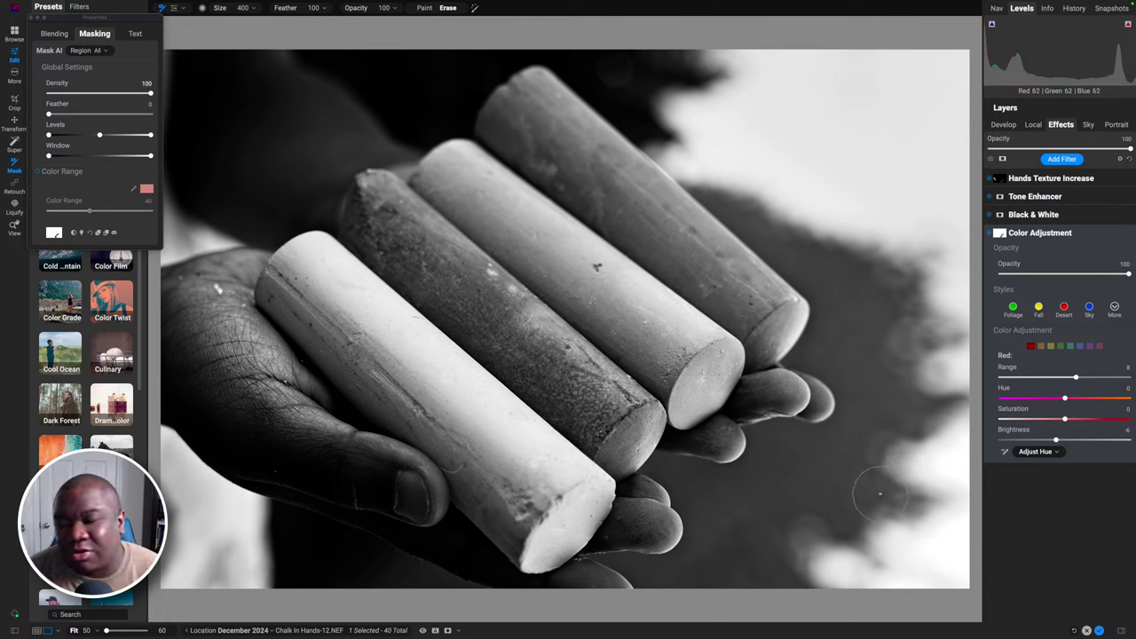
left_click(997, 233)
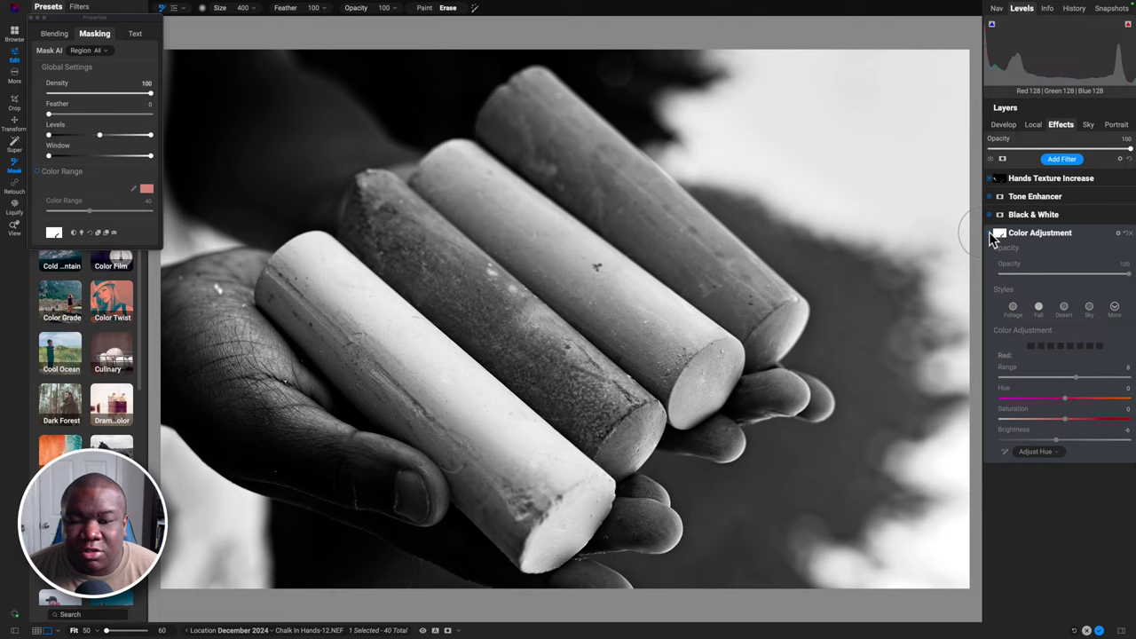
left_click(997, 233)
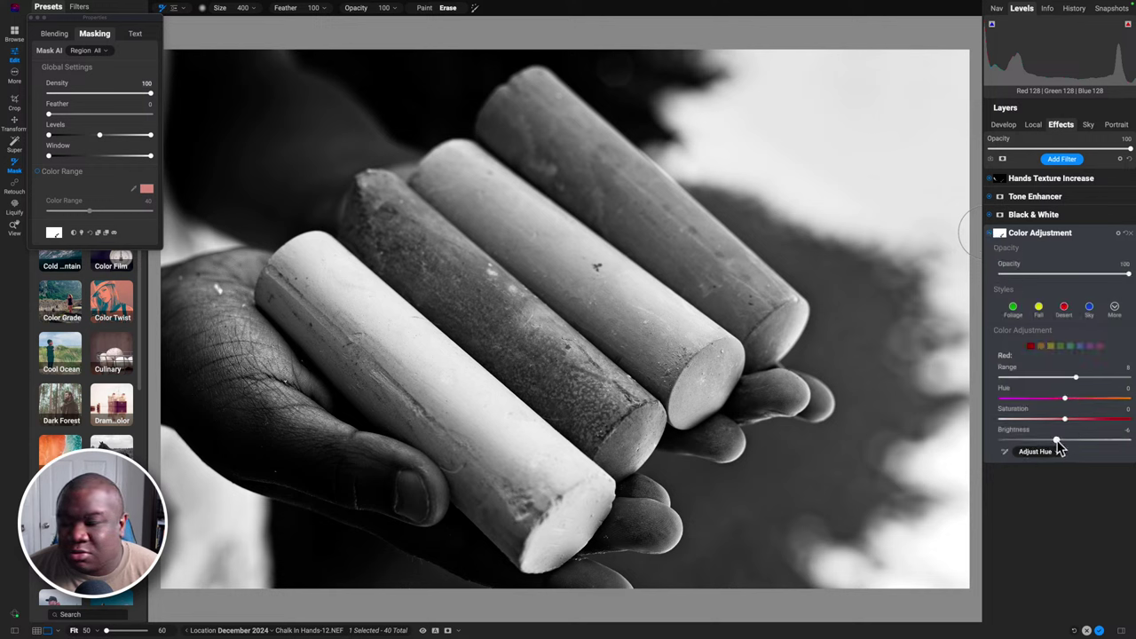
Try the red Brightness at 46 and repeatedly compare the chalk with the Color Adjustment filter off and on
left_click_drag(1059, 446, 1112, 449)
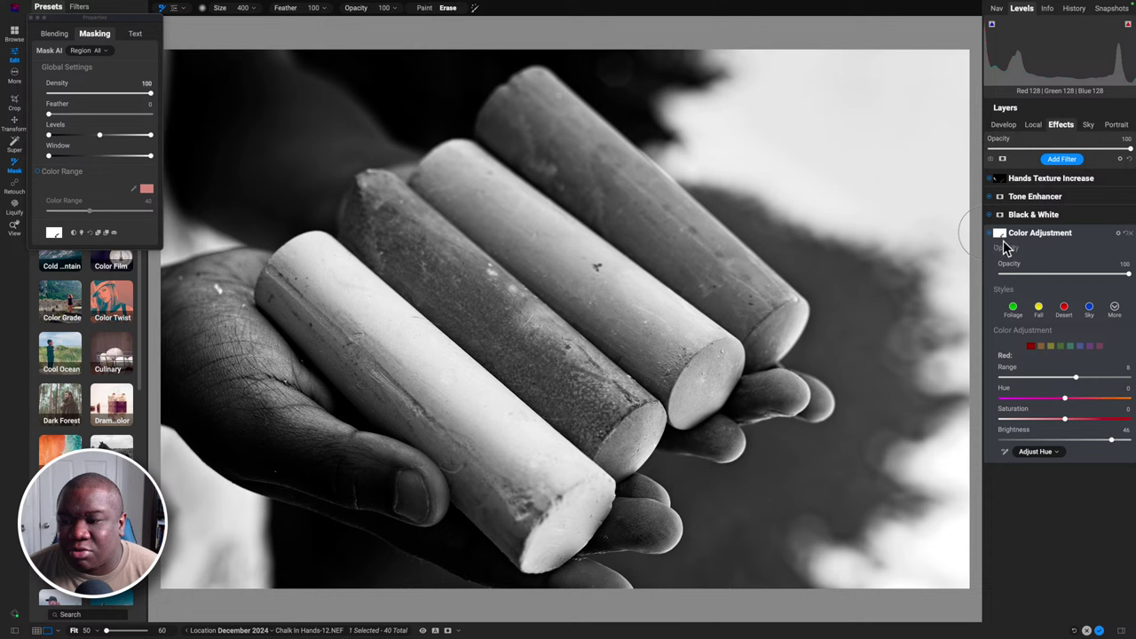
left_click(999, 233)
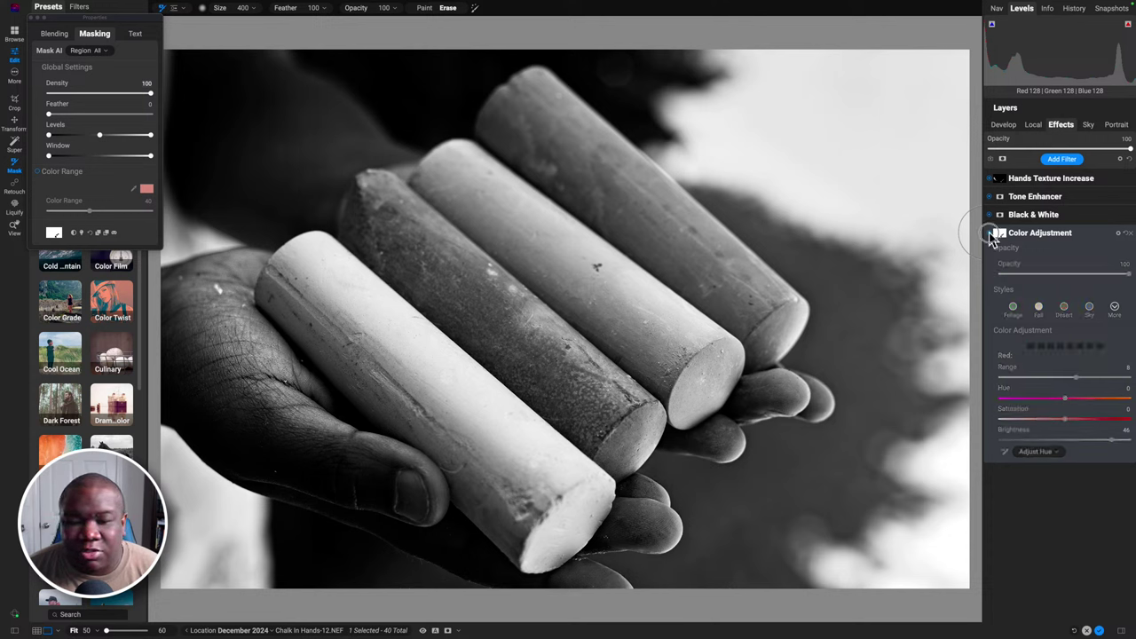
left_click(994, 235)
left_click(995, 234)
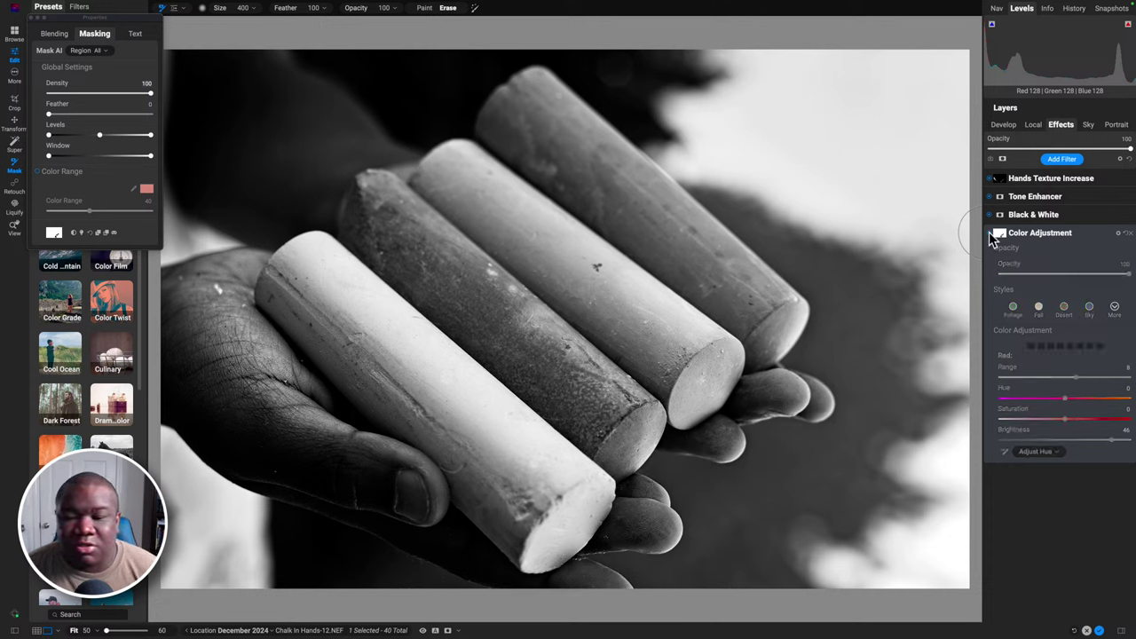
left_click(996, 234)
left_click(996, 235)
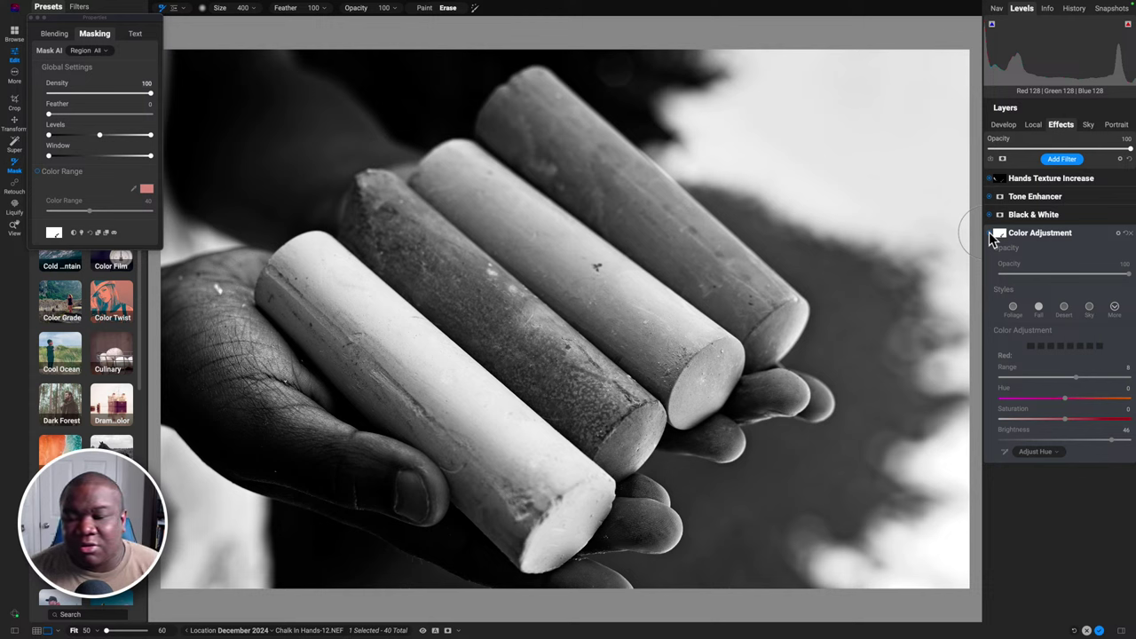
left_click(995, 234)
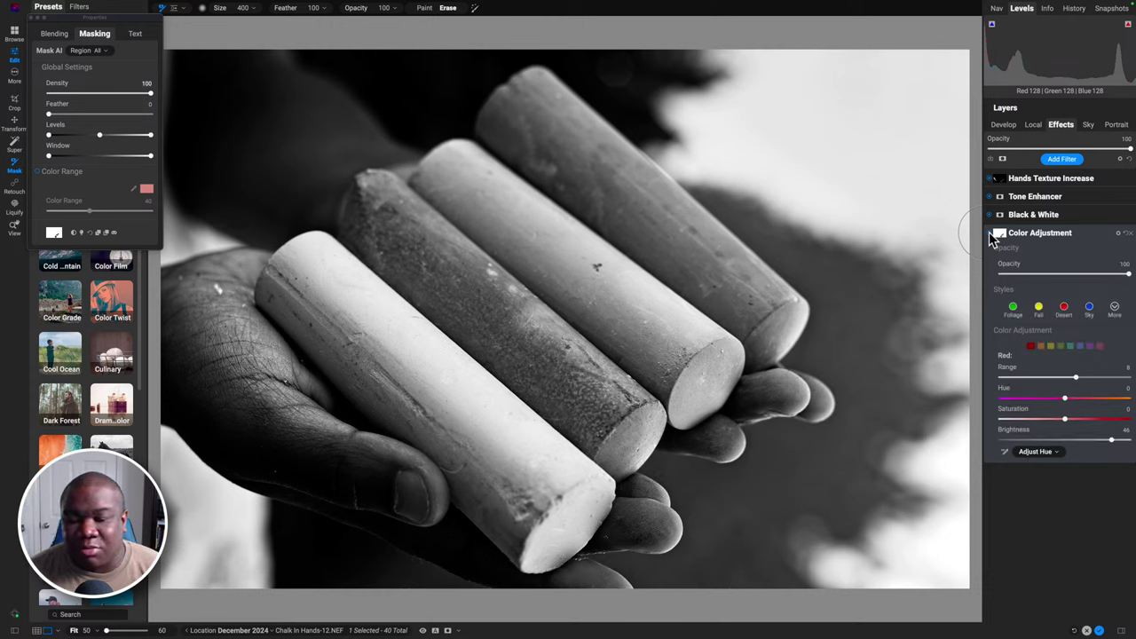
left_click(996, 235)
left_click(996, 235)
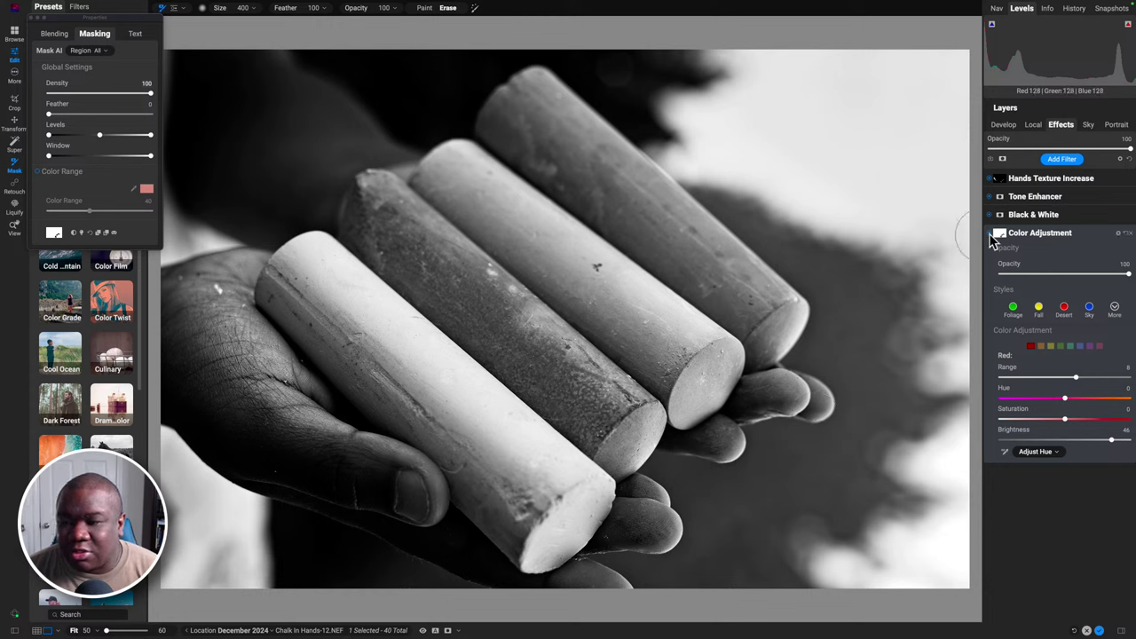
left_click(994, 236)
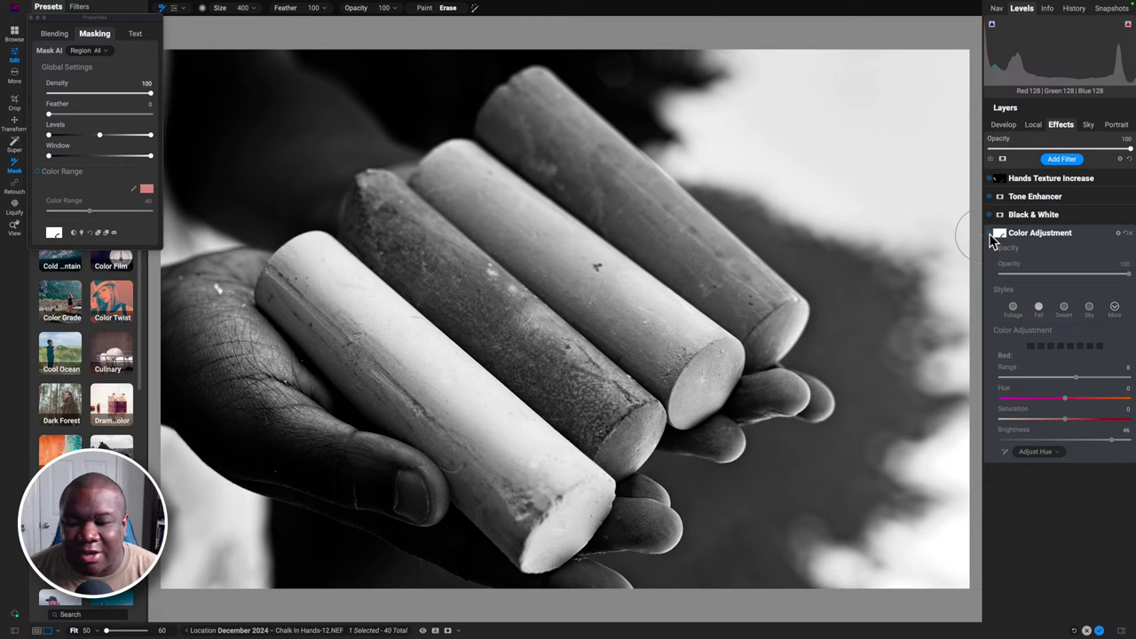
left_click(996, 234)
left_click(994, 235)
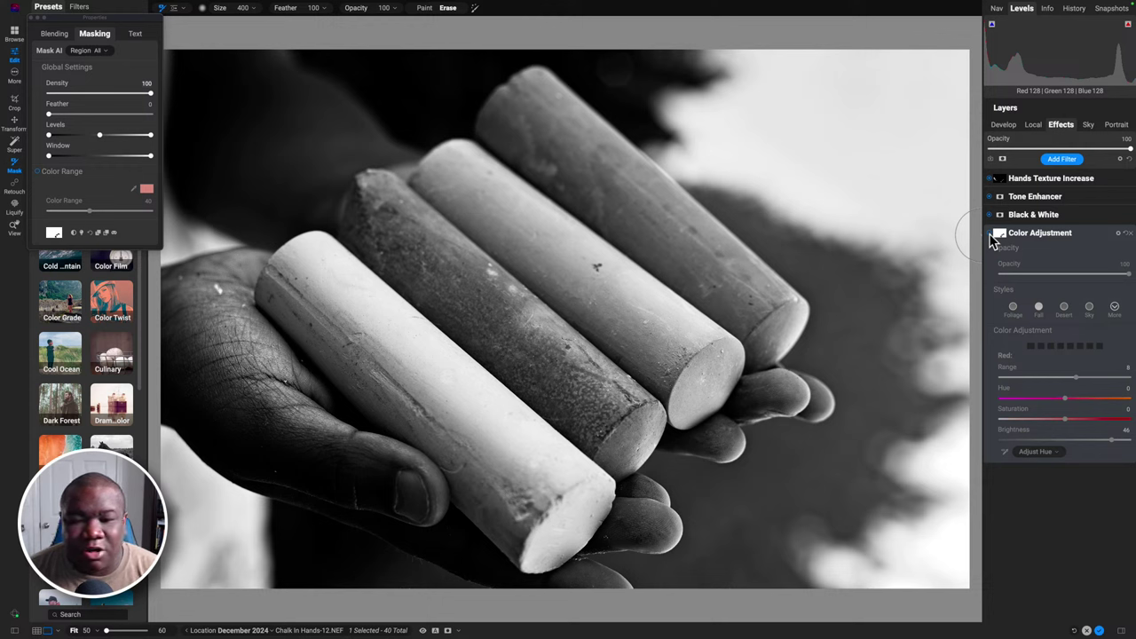
left_click(995, 235)
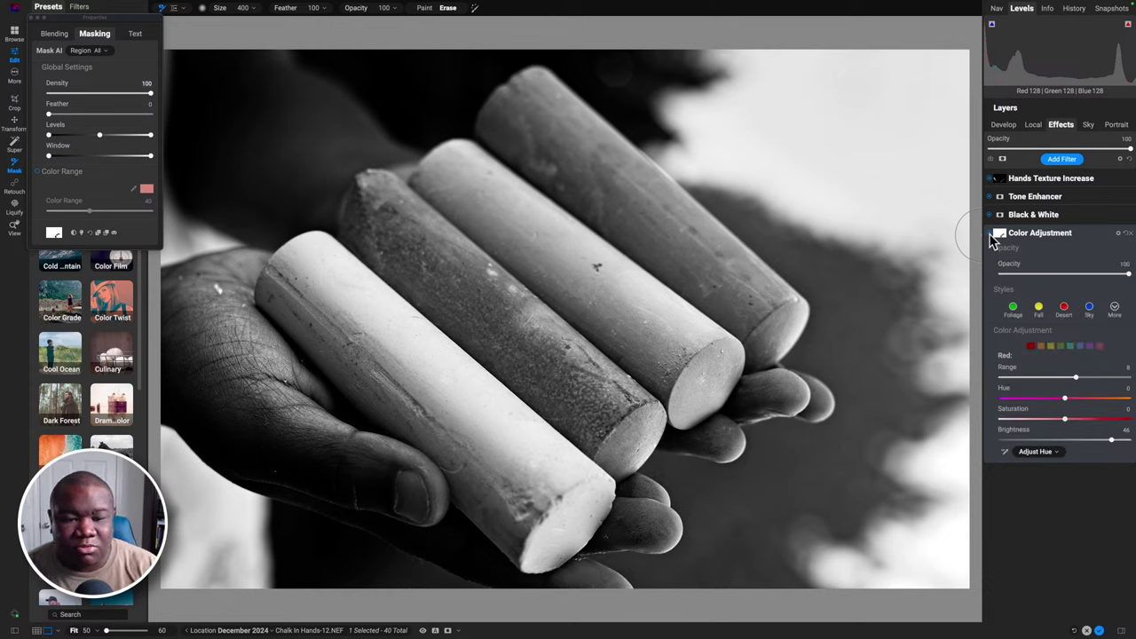
left_click(994, 235)
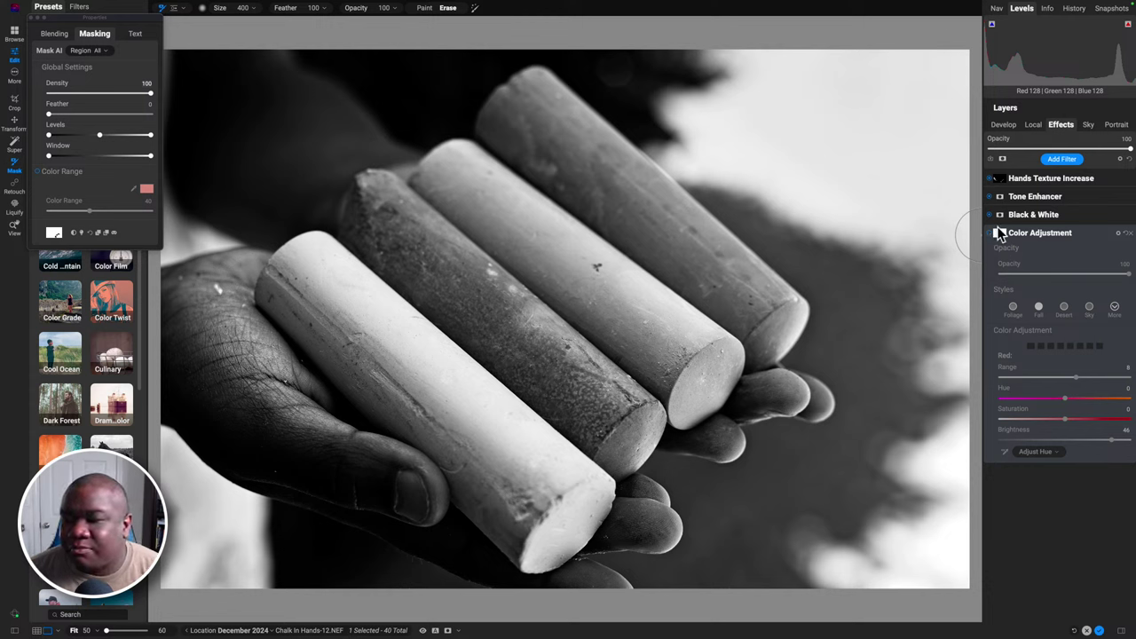
left_click(995, 236)
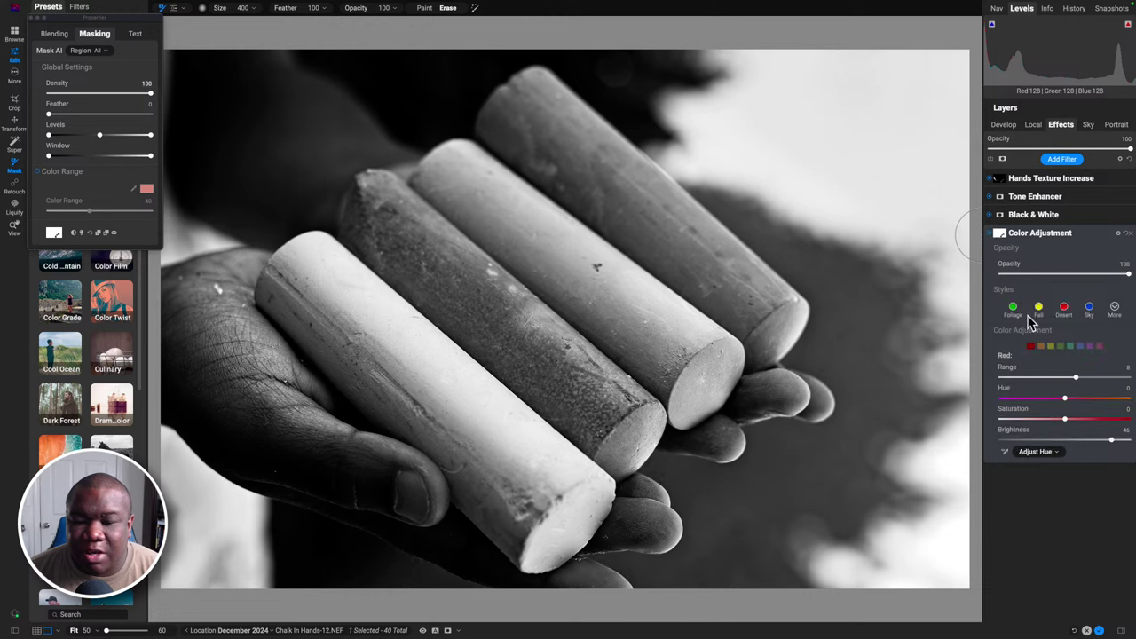
Try the red Brightness at -3 and compare the photo with the filter off and on
left_click_drag(1111, 439, 1062, 444)
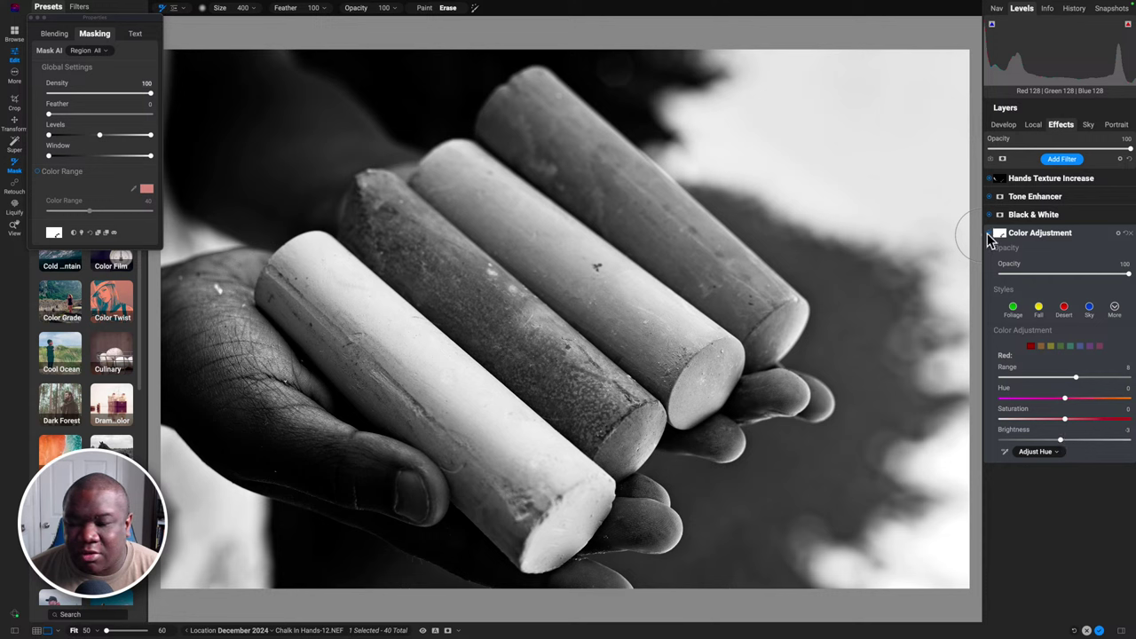
left_click(989, 234)
left_click(990, 234)
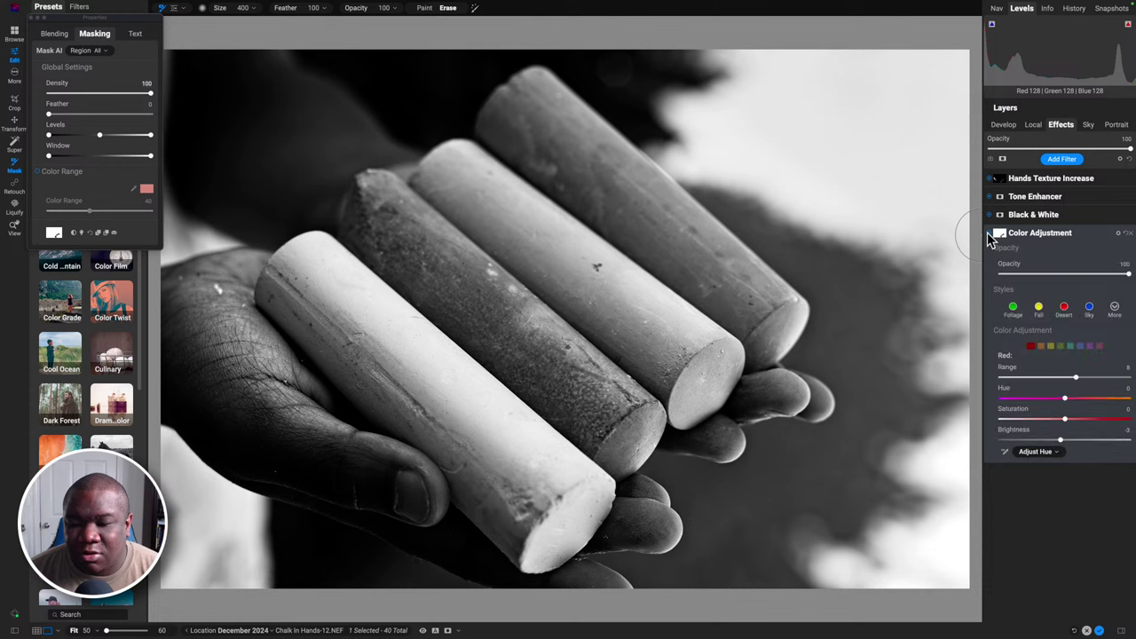
Set the red Brightness to 19 and rename the Color Adjustment filter "Red Adjustment"
left_click_drag(1063, 445, 1093, 447)
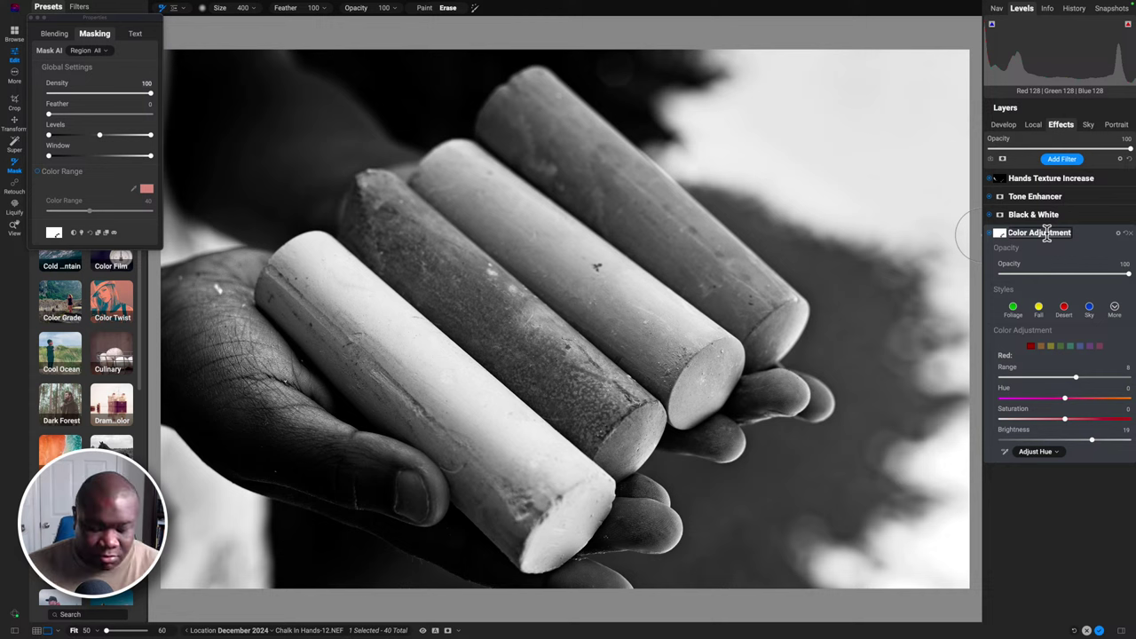
type("Red")
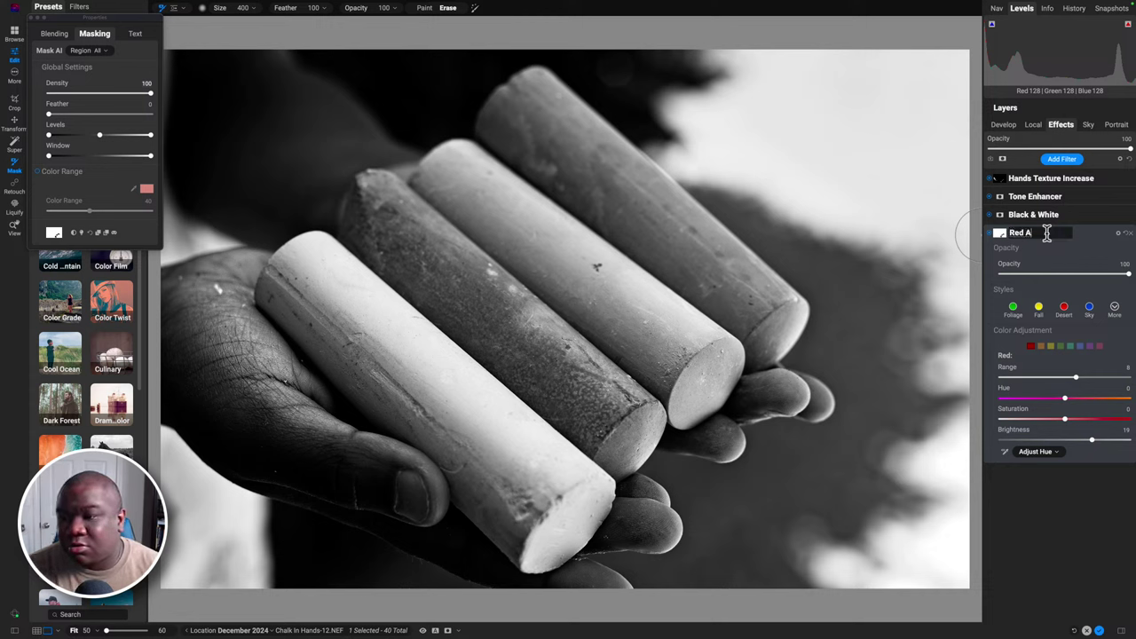
key("Return")
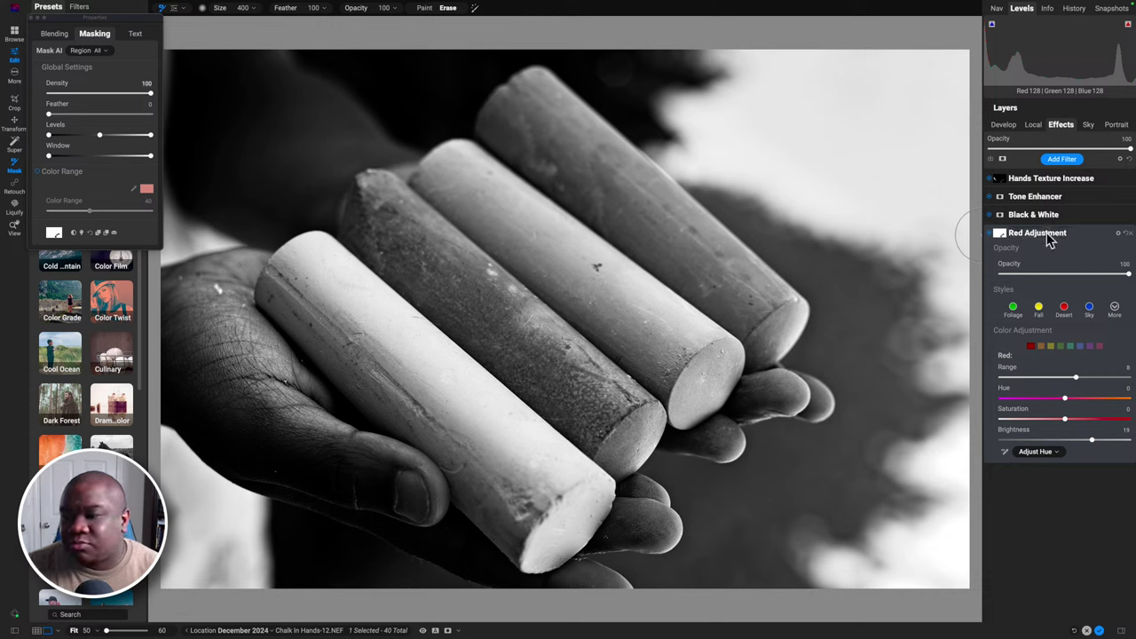
Add a new local adjustment and mask it with the Vignette gradient preset centered on the chalk sticks
left_click(1048, 236)
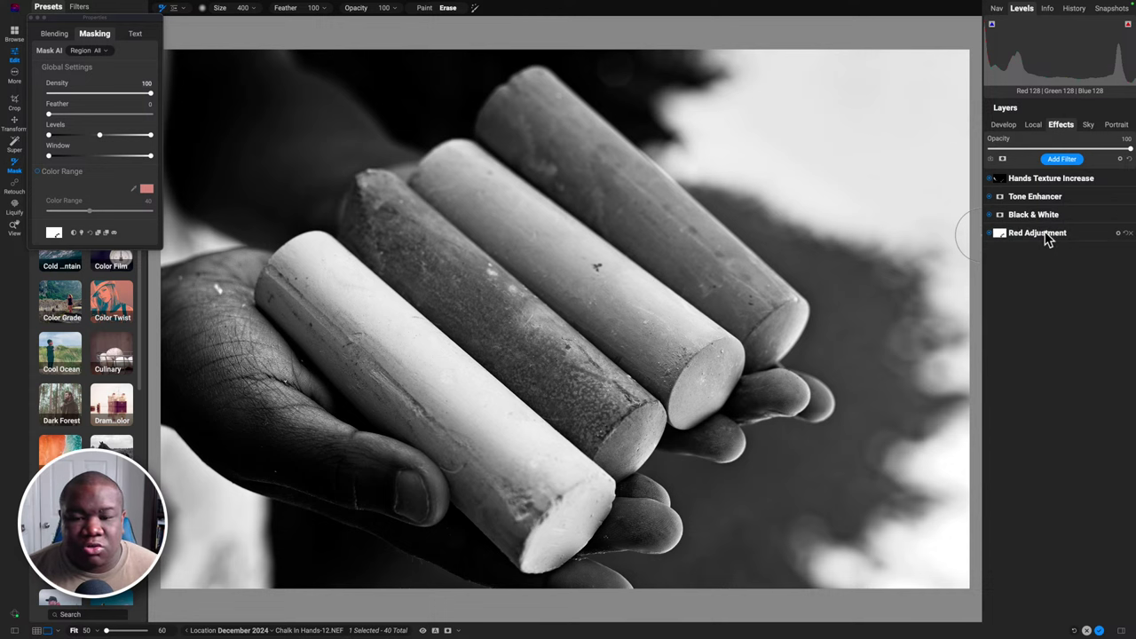
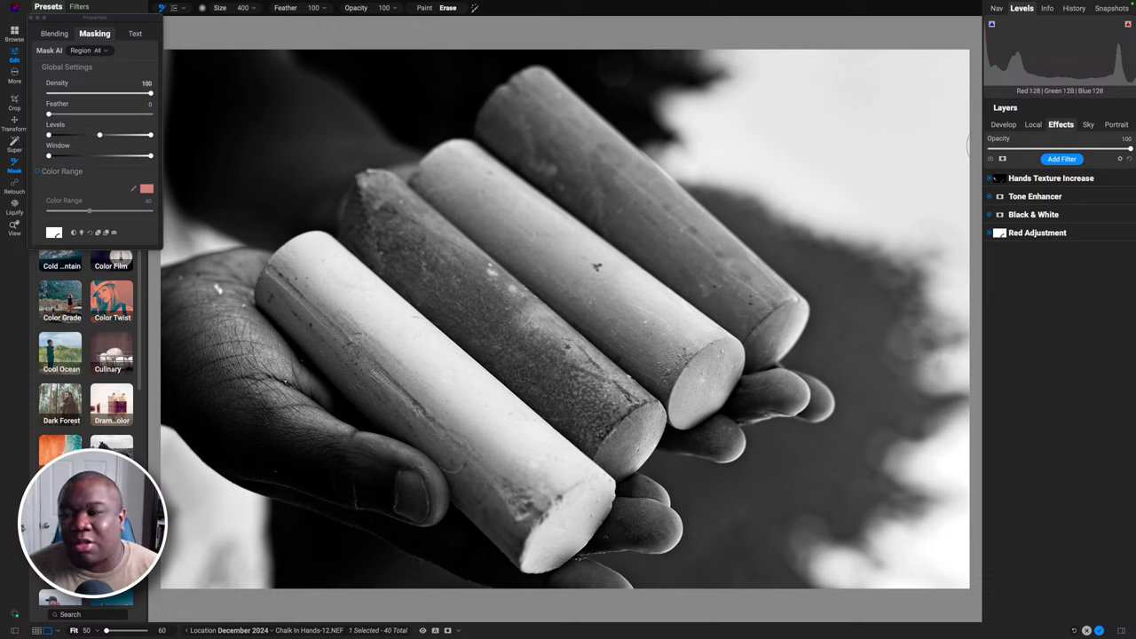
left_click(1033, 125)
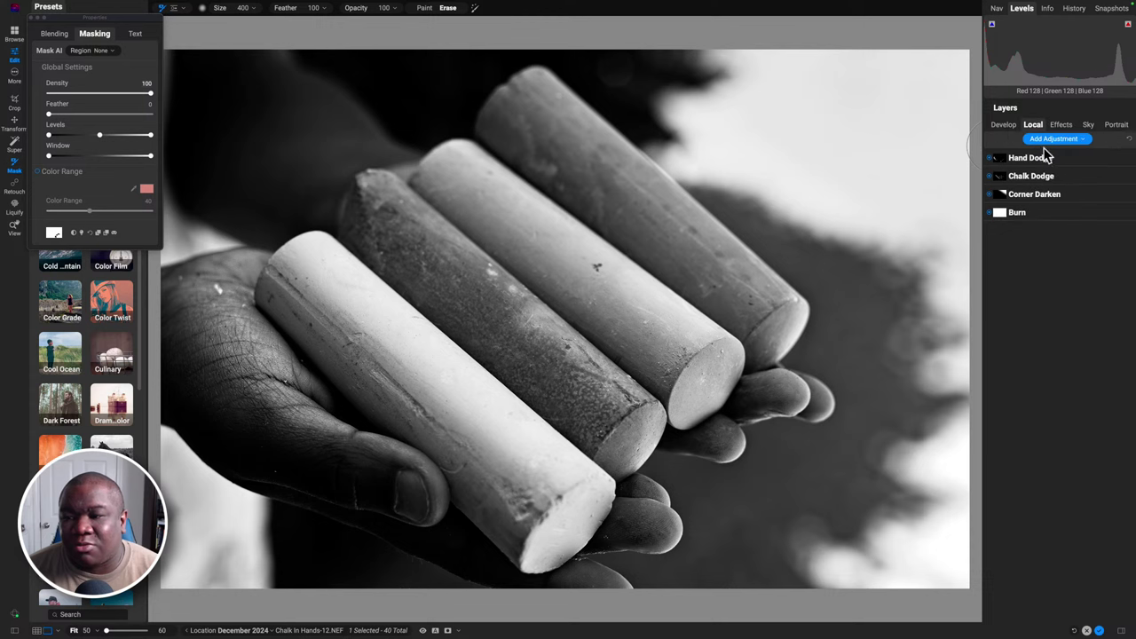
left_click(1049, 142)
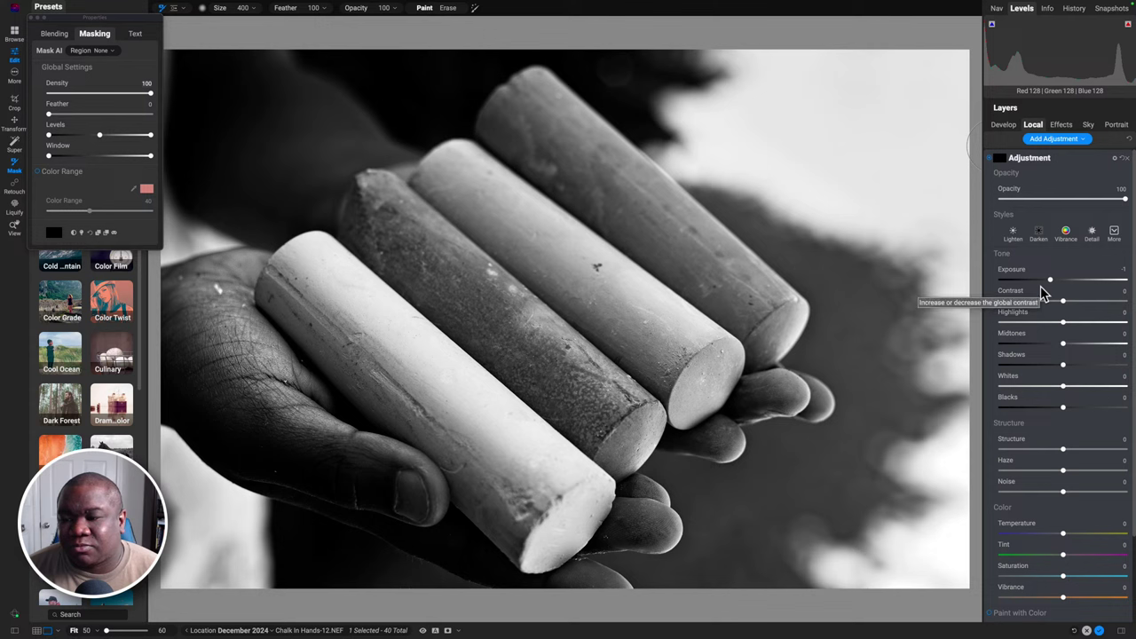
key("g")
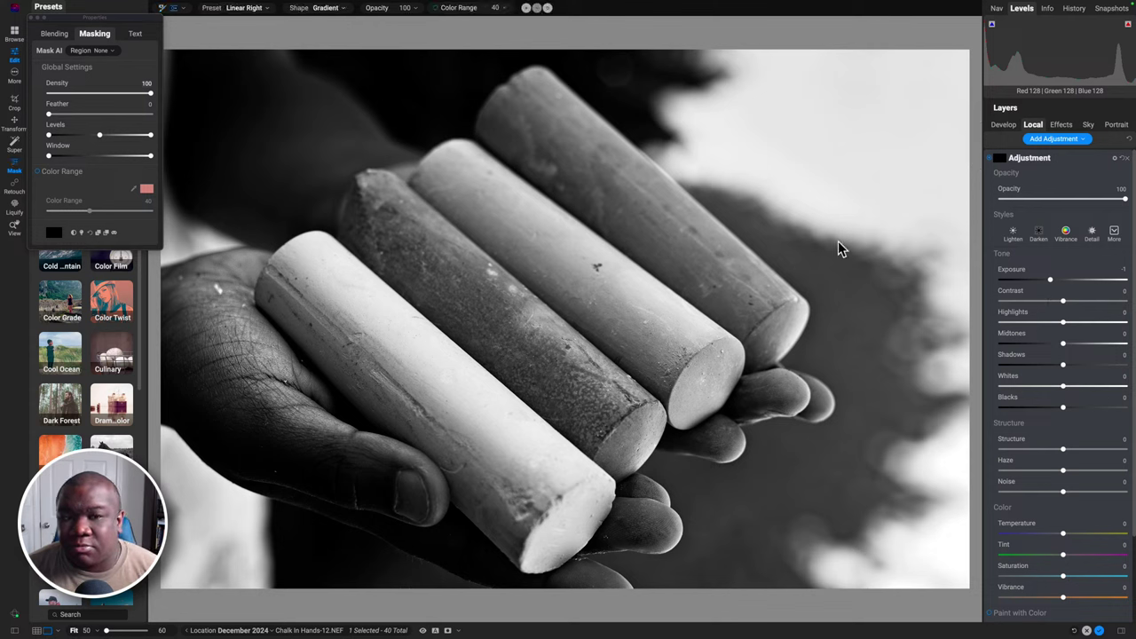
left_click(261, 9)
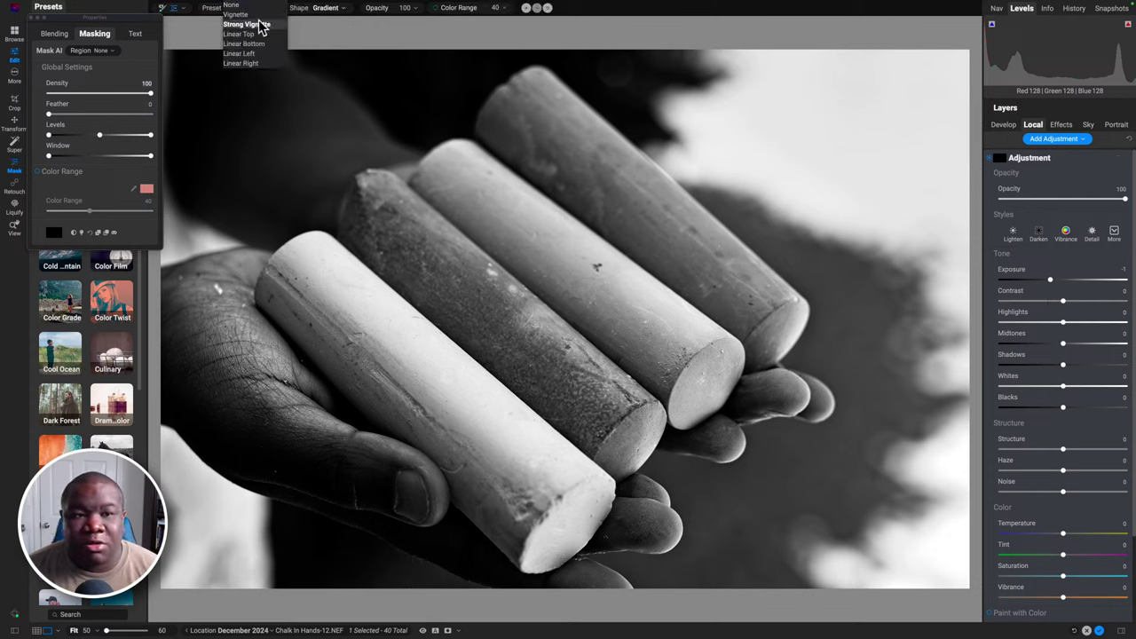
left_click(252, 15)
left_click(516, 307)
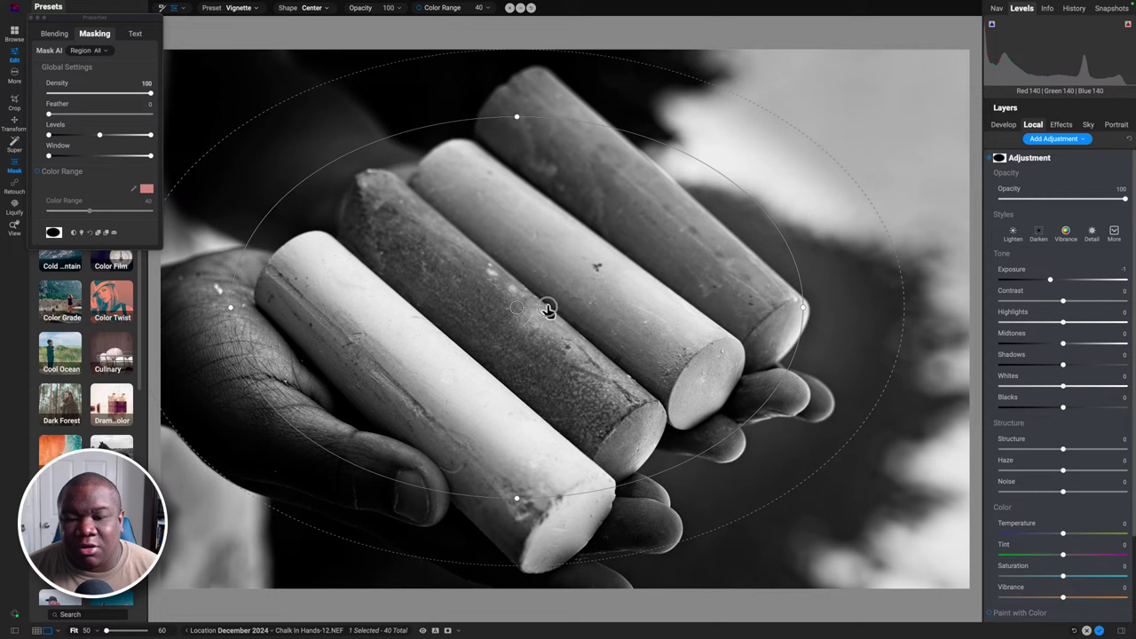
Rotate, shrink and reposition the vignette mask so its ellipse follows the diagonal of the chalk sticks
scroll(549, 293, "down", 5)
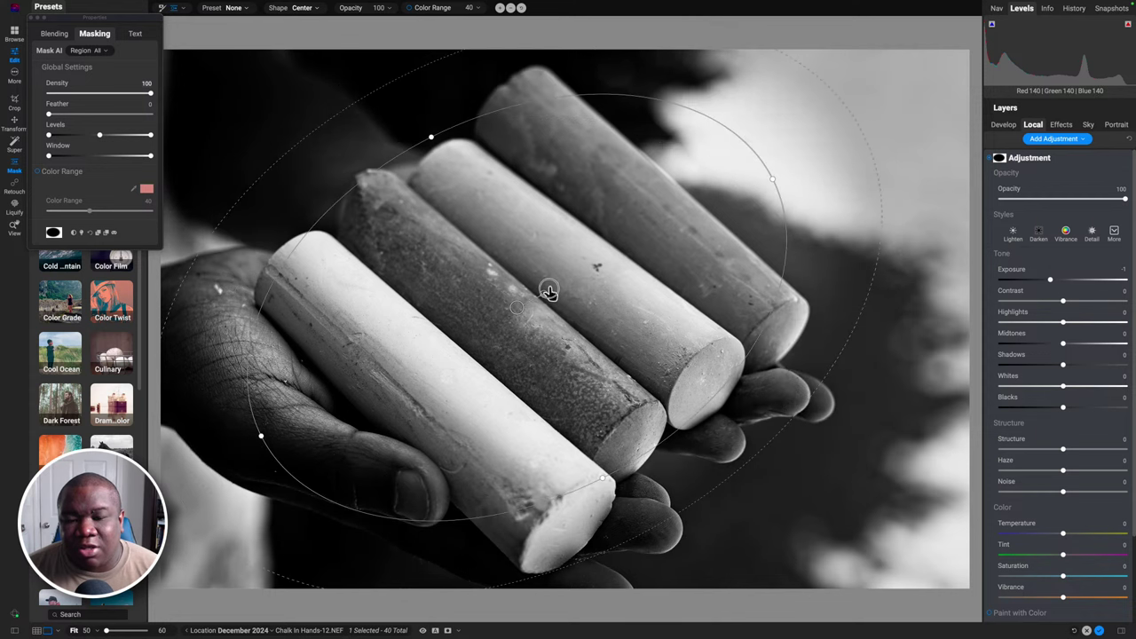
scroll(549, 291, "down", 2)
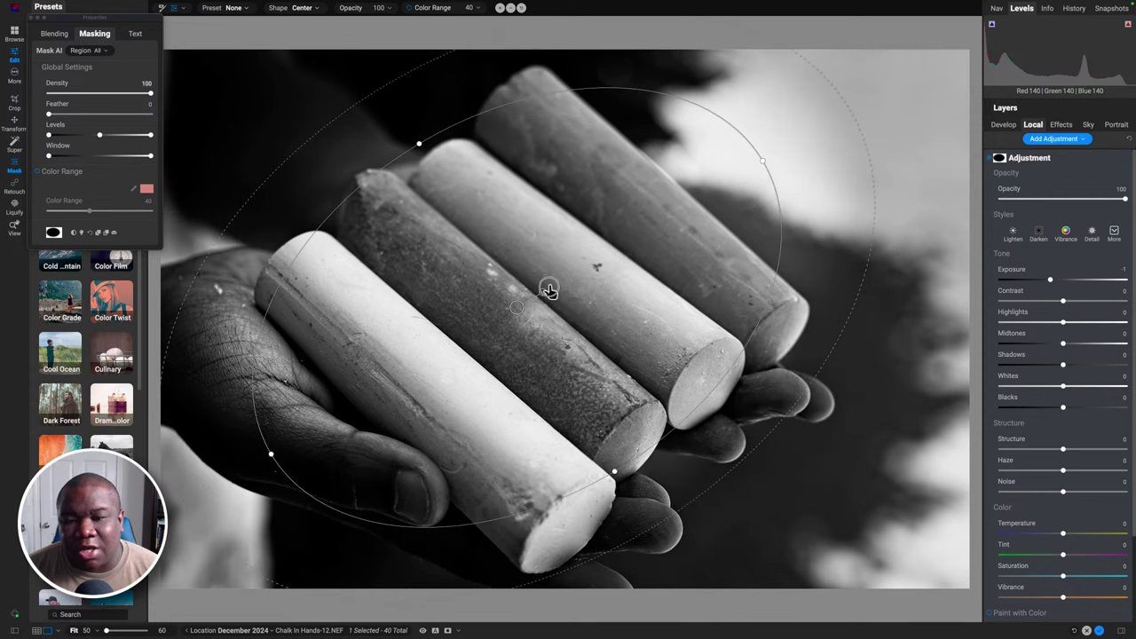
scroll(550, 286, "down", 1)
scroll(548, 284, "down", 1)
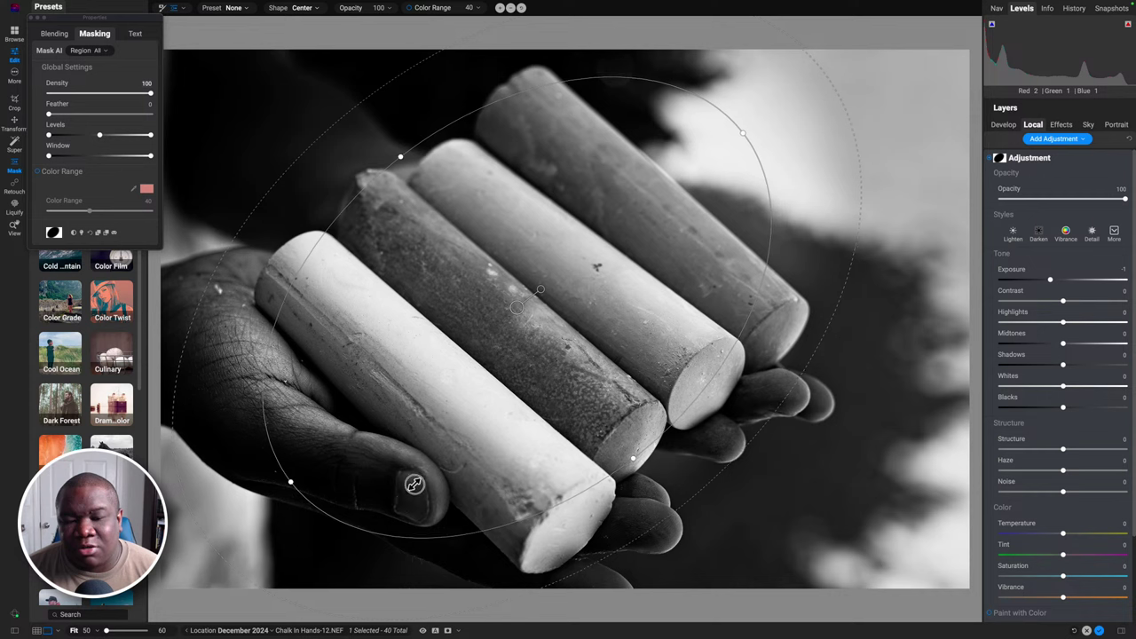
left_click_drag(414, 482, 434, 430)
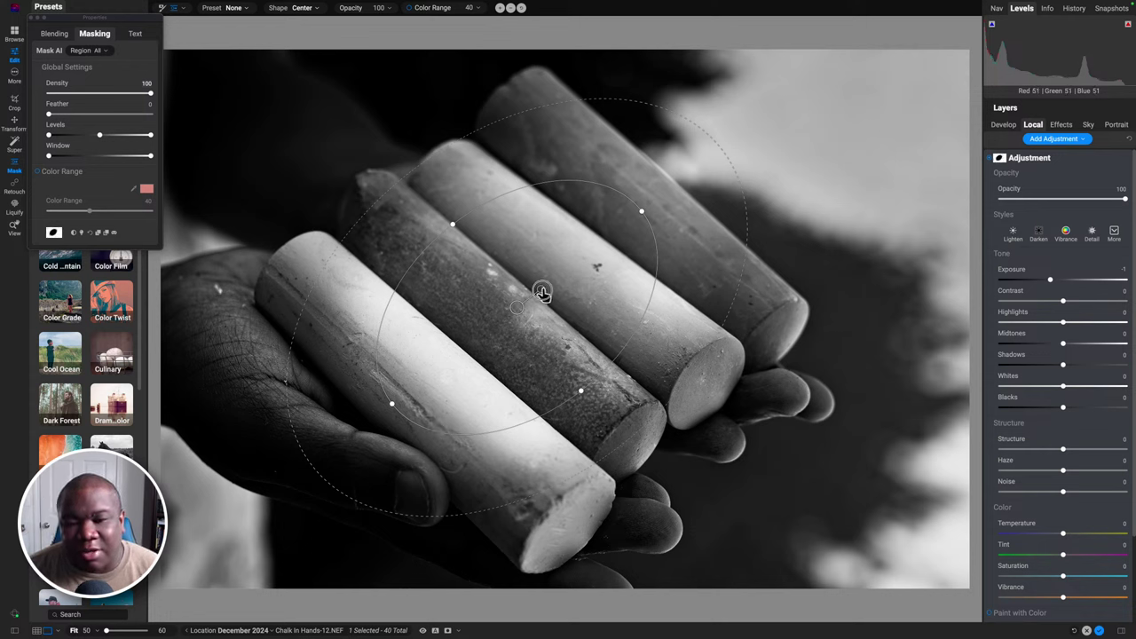
left_click_drag(542, 293, 557, 348)
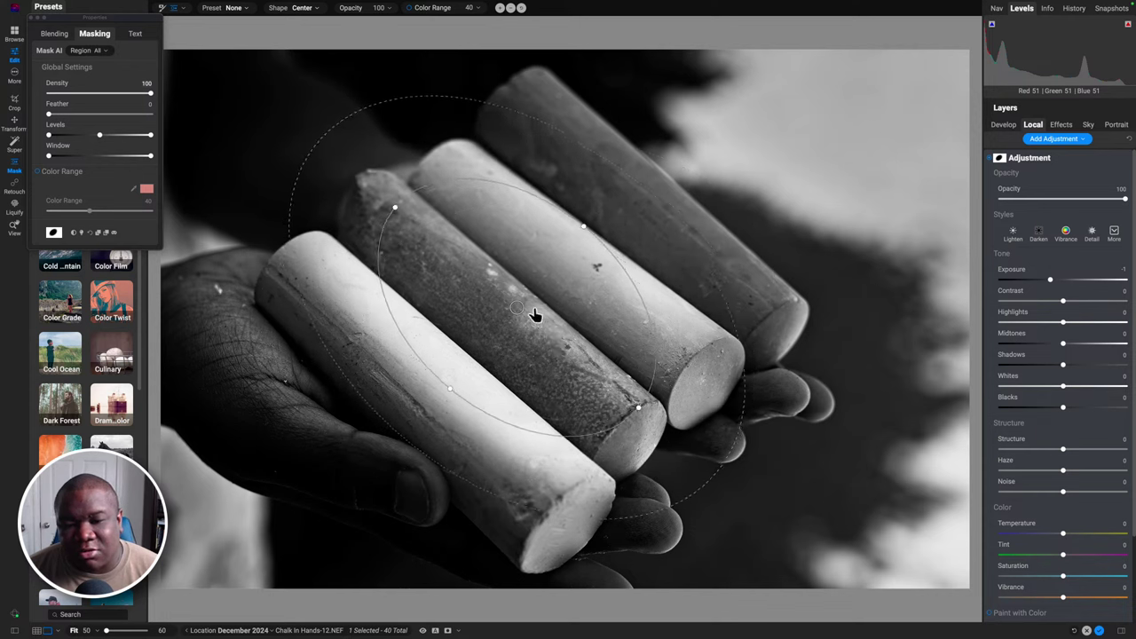
left_click_drag(515, 311, 508, 324)
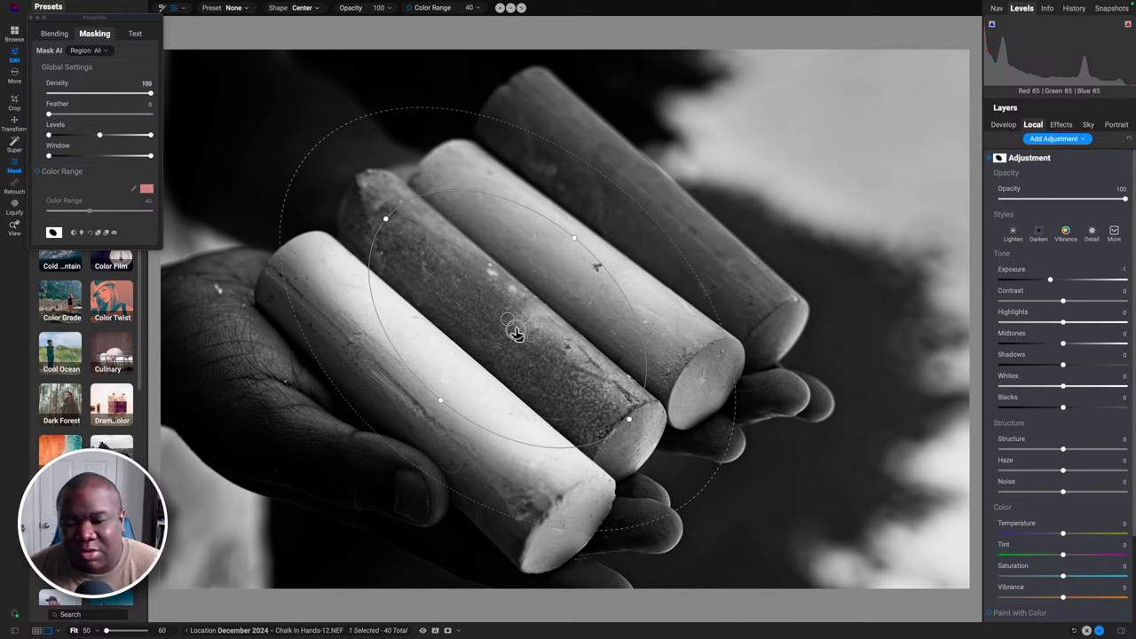
left_click_drag(518, 337, 524, 345)
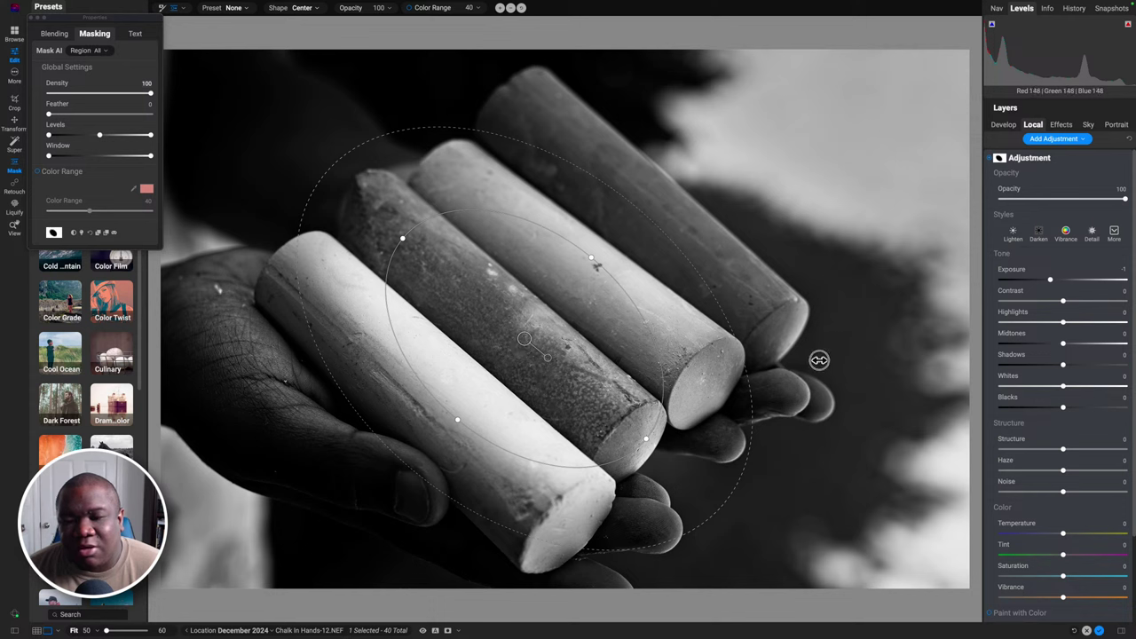
Widen the vignette mask's feather toward the photo's edges and rename the adjustment "Vig"
left_click_drag(819, 360, 851, 363)
left_click_drag(863, 364, 924, 385)
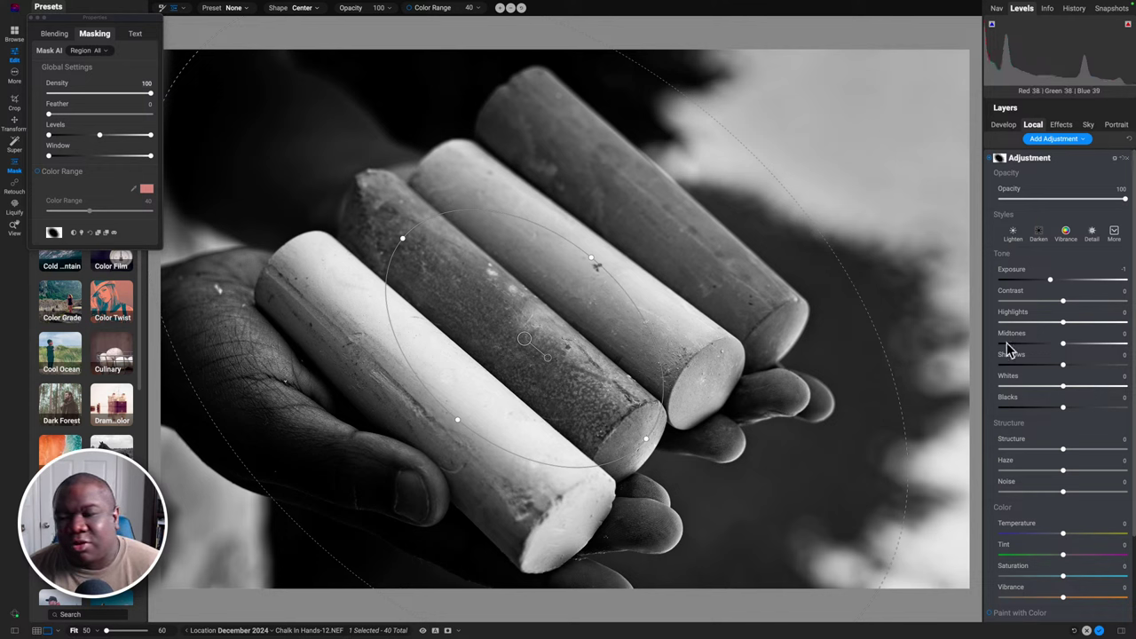
key("b")
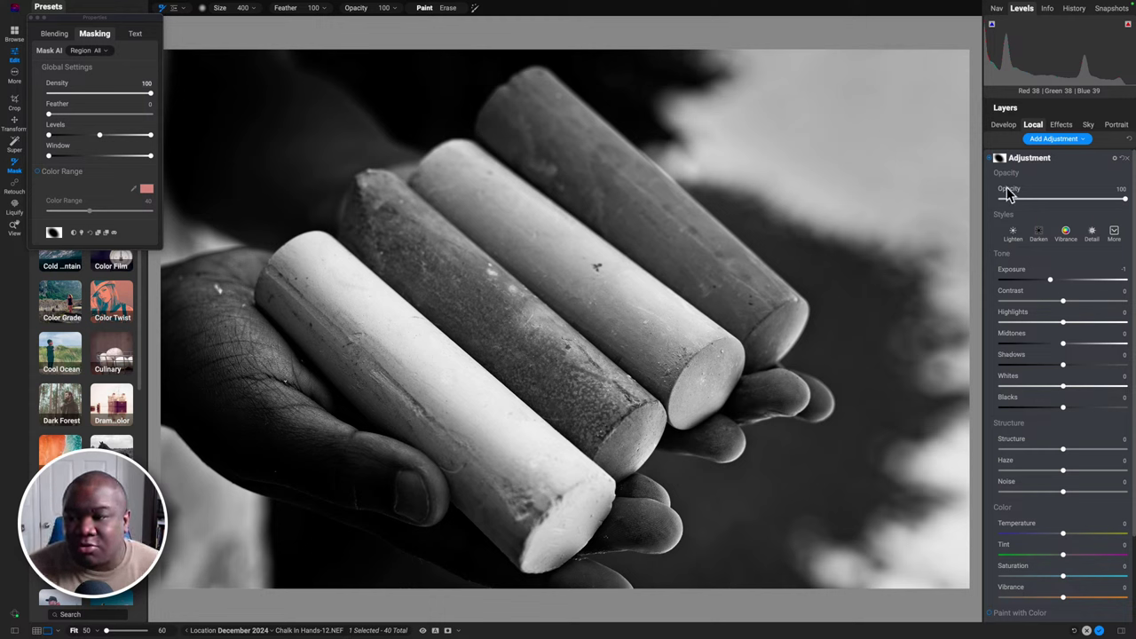
double_click(1032, 158)
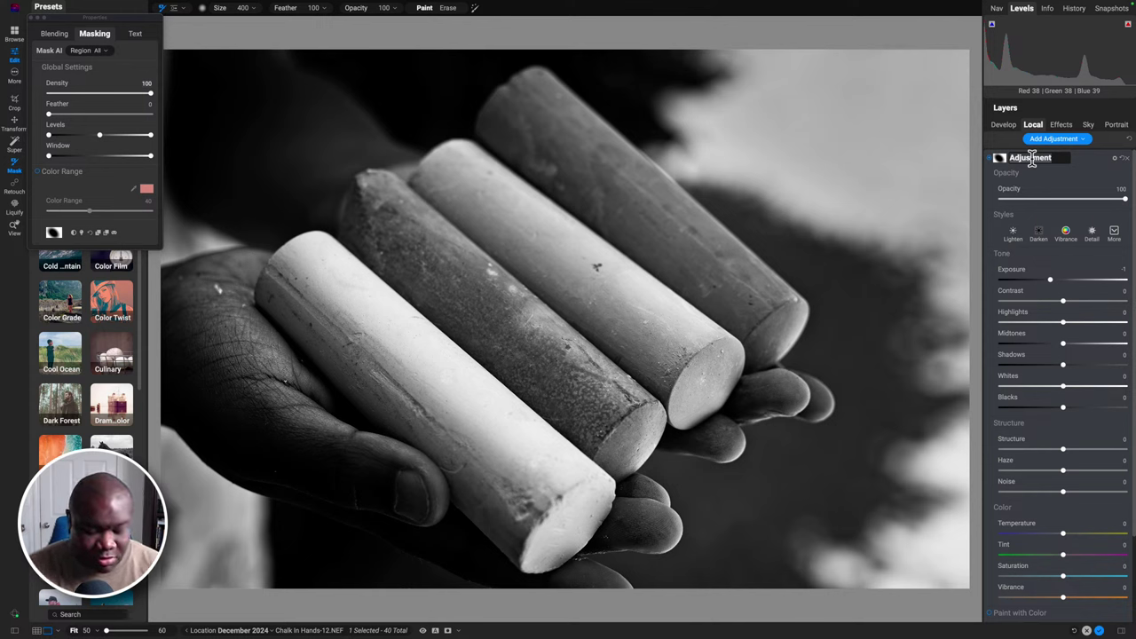
type("Vig")
key("Return")
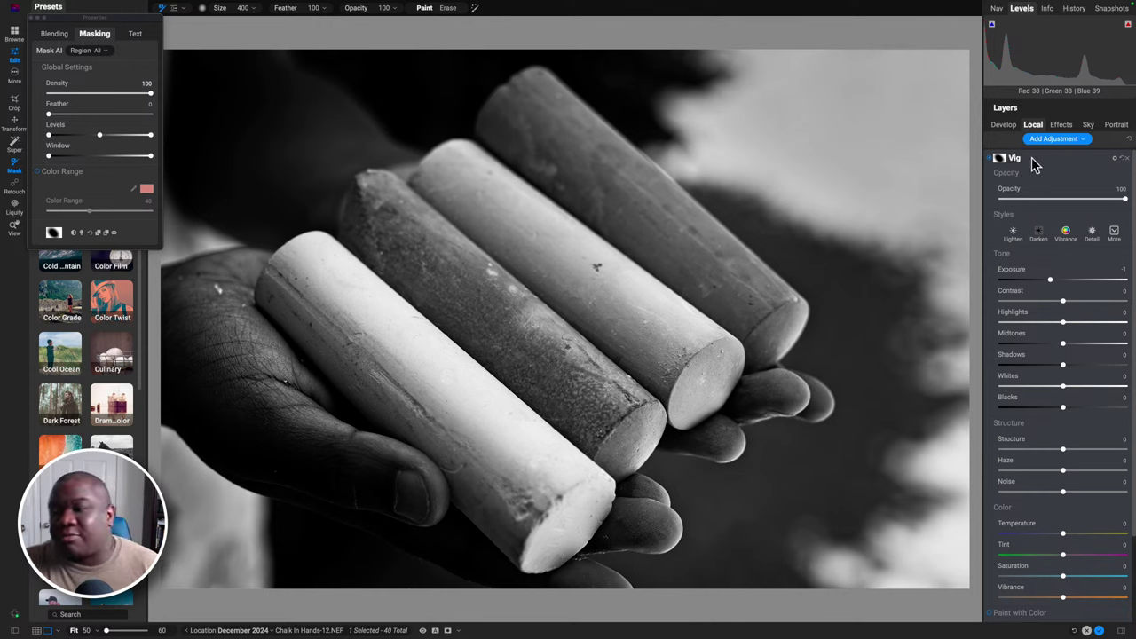
left_click(1029, 159)
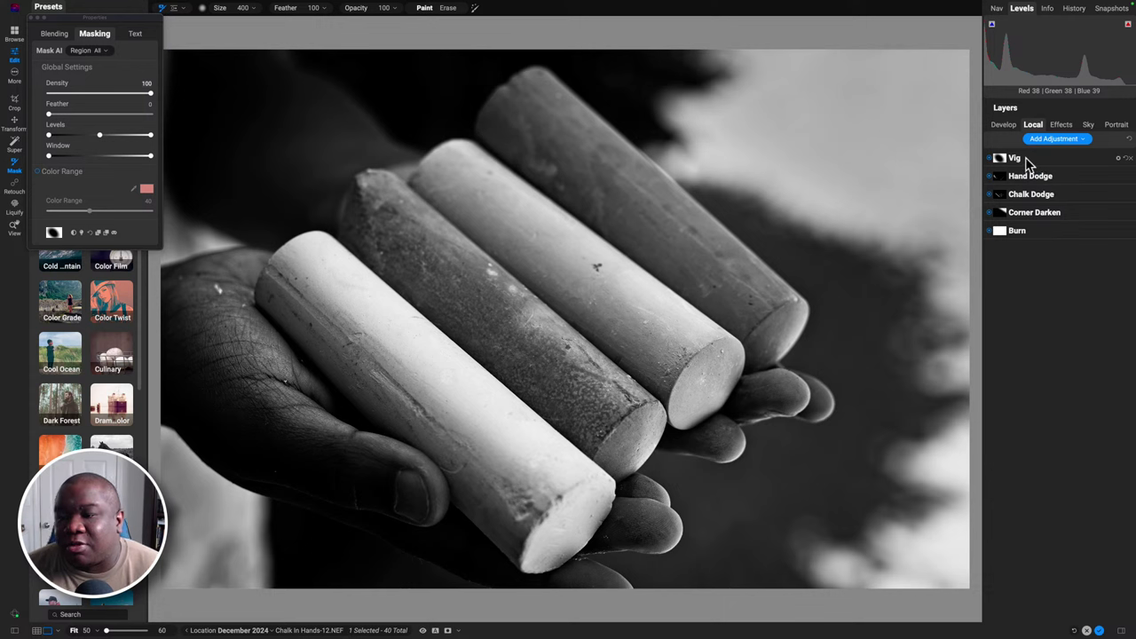
Return to the effect filters and compare the photo with all edits off and on
left_click(1062, 125)
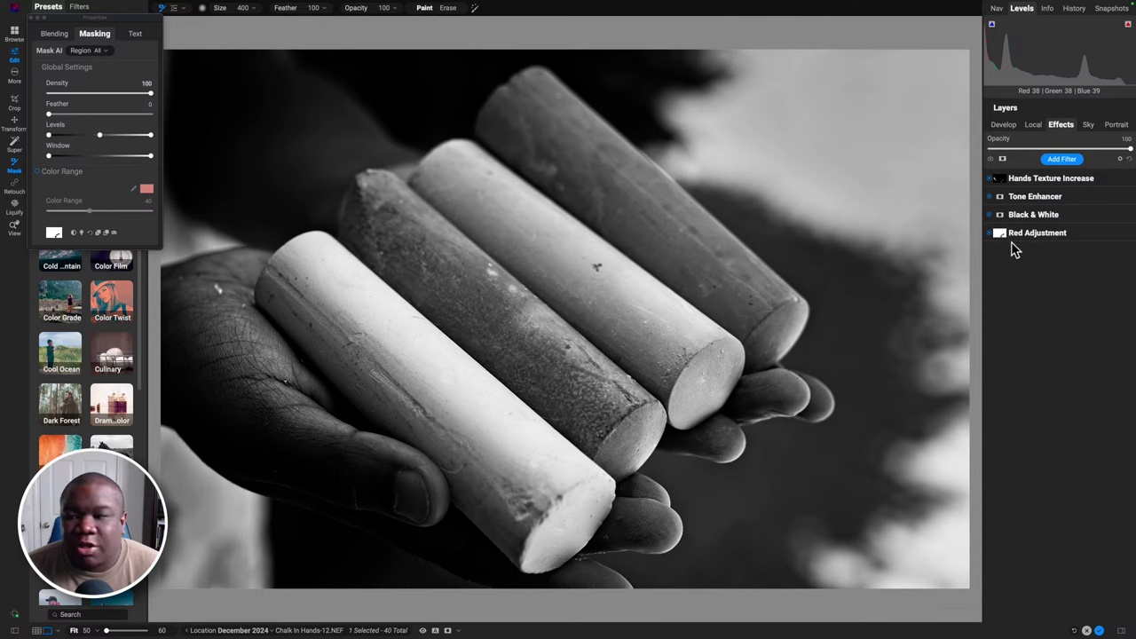
key("p")
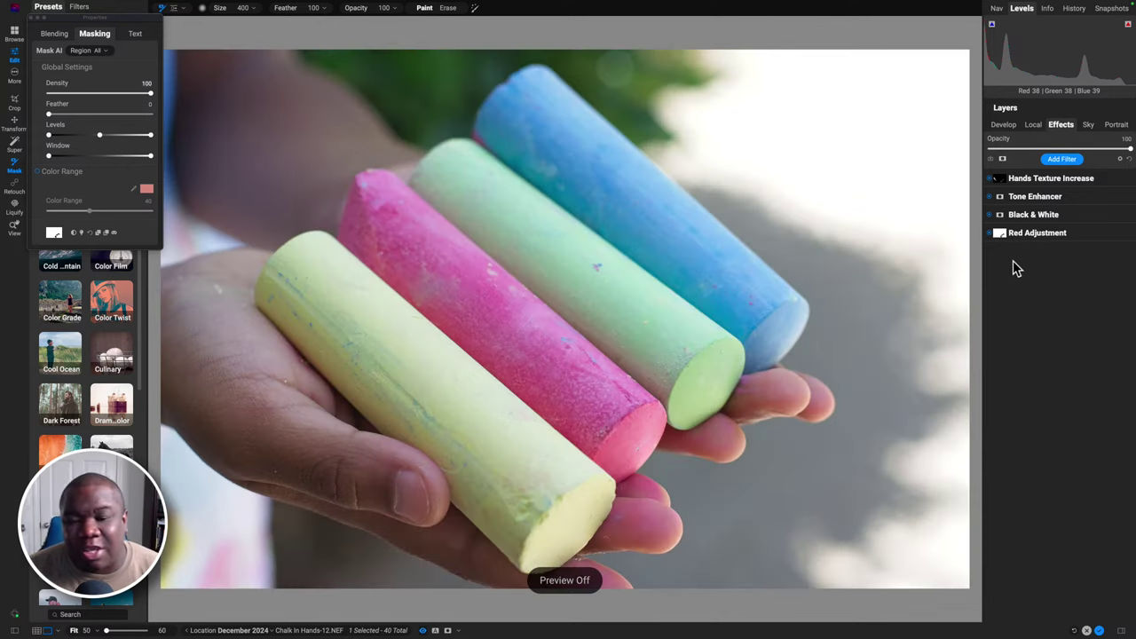
key("p")
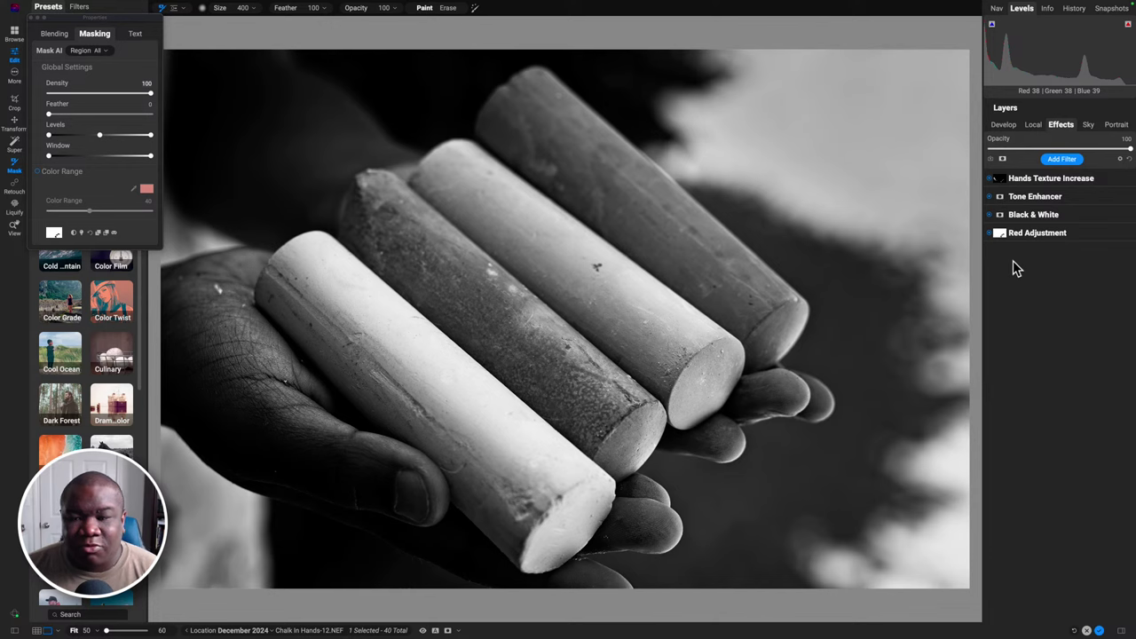
Add a Borders filter with the White Square border and set its Scale to -9
left_click(1056, 159)
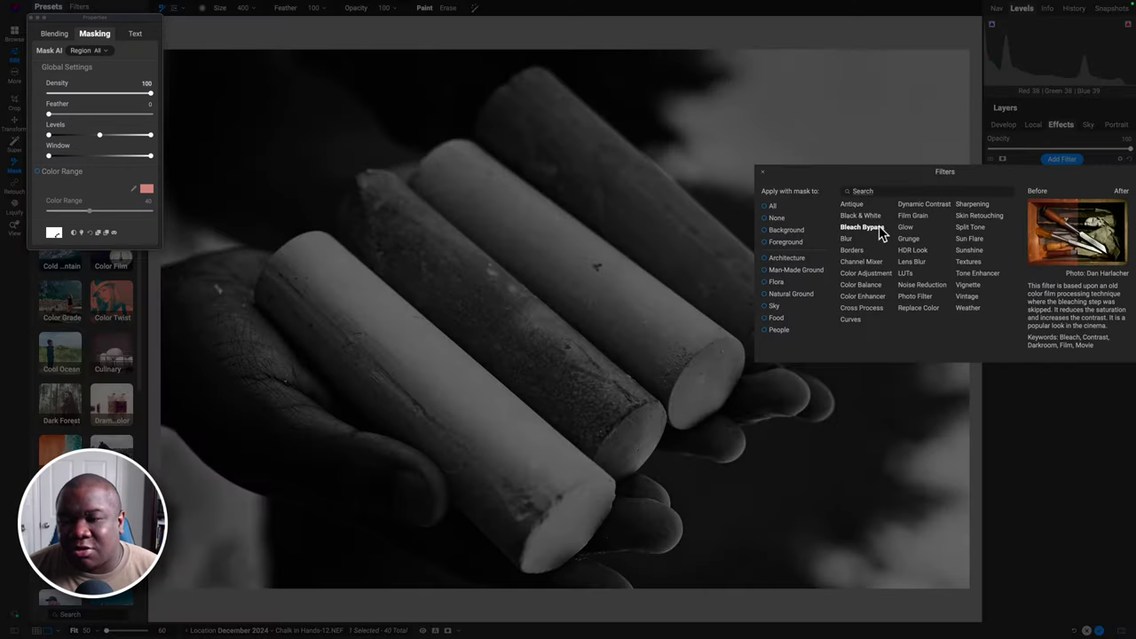
left_click(854, 251)
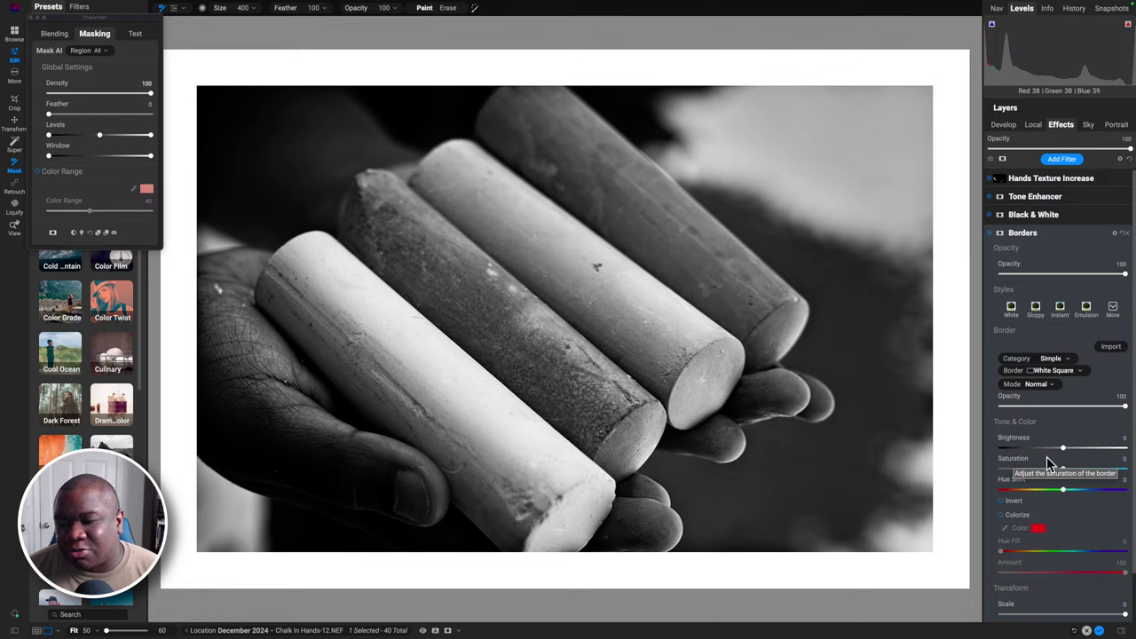
scroll(1075, 444, "down", 2)
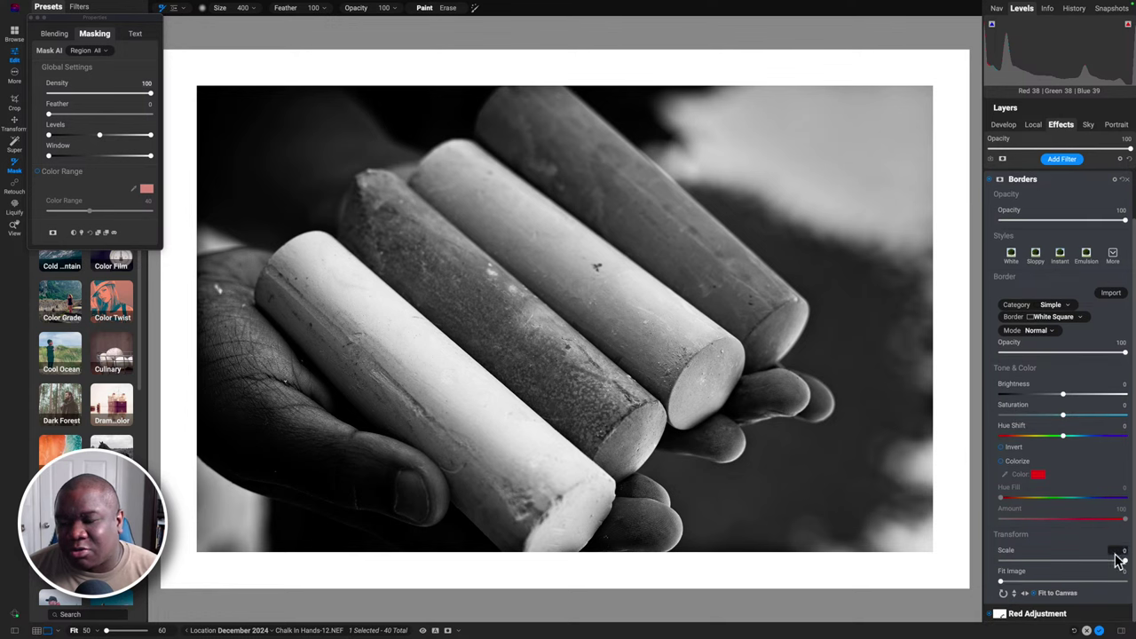
left_click_drag(1121, 559, 1065, 565)
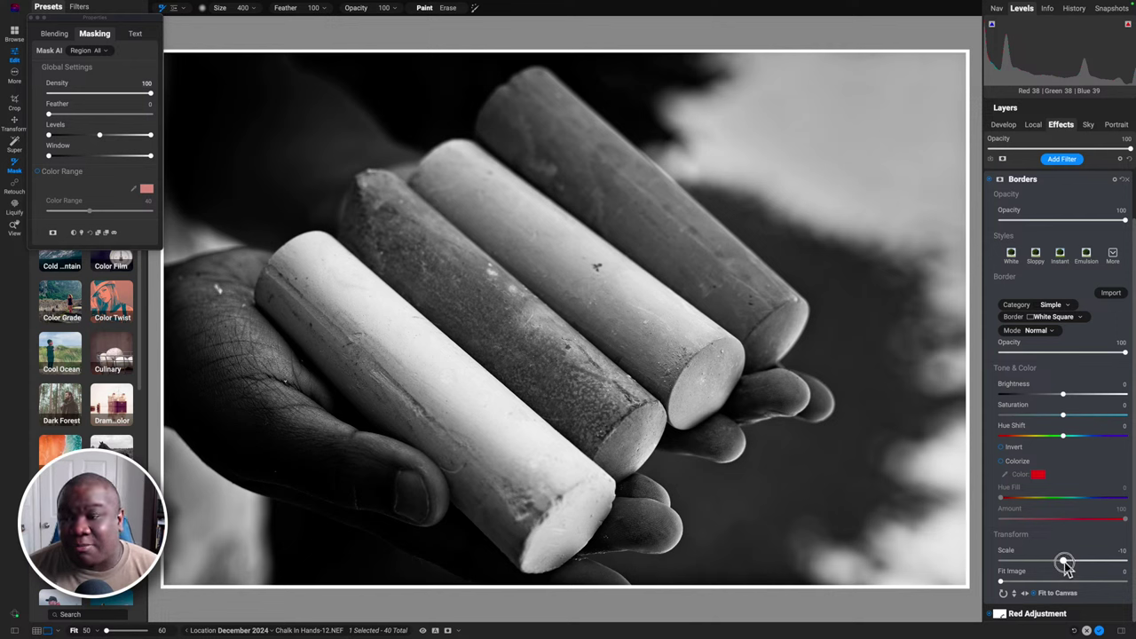
left_click_drag(1065, 565, 1068, 563)
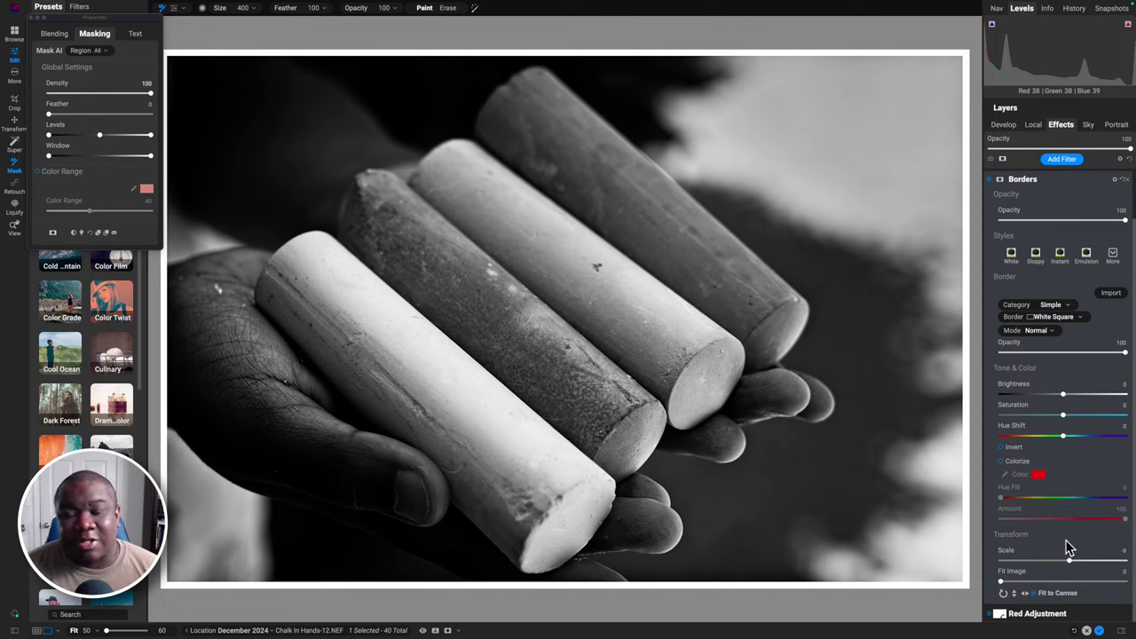